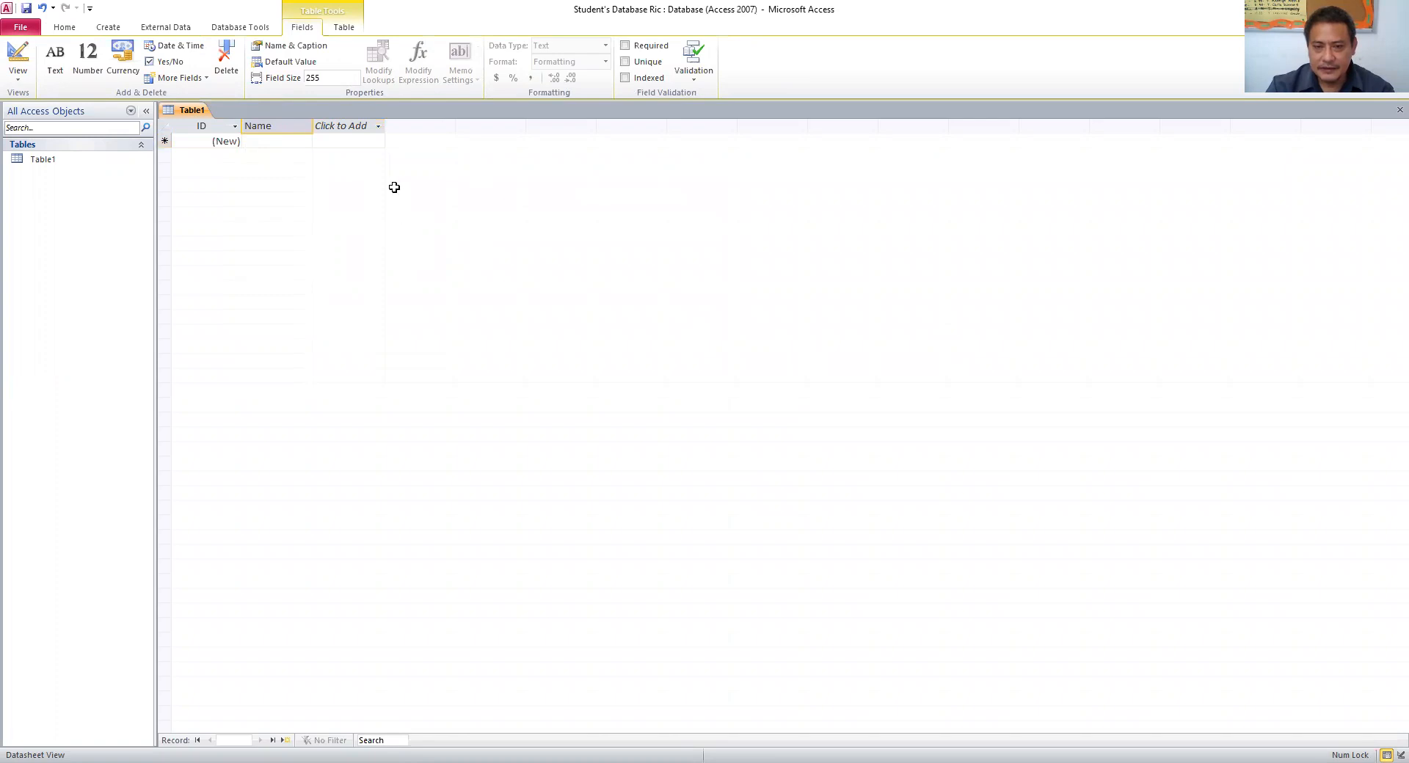
- Keep the Name field despite the reserved-word warning and add an Address text field
click(464, 235)
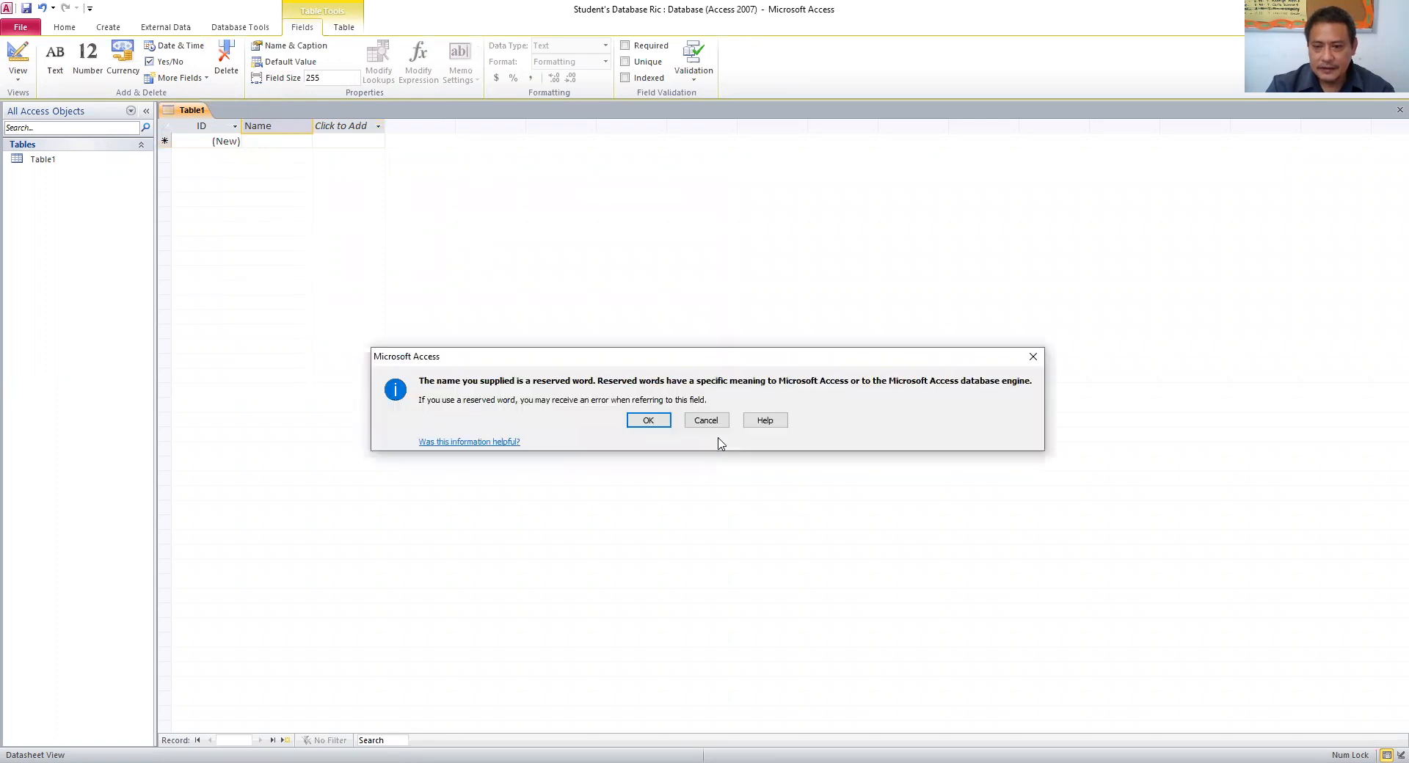
click(647, 423)
text(Addresss)
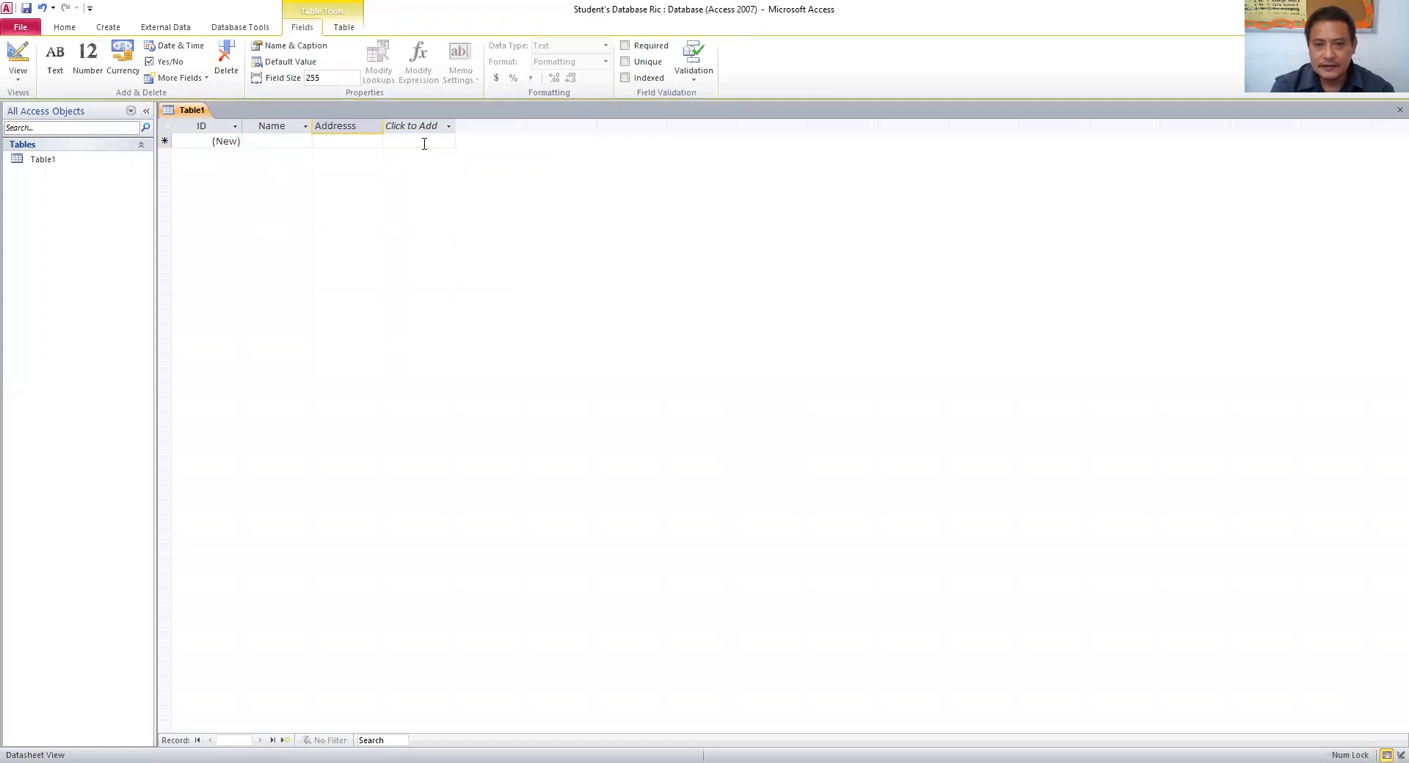
click(424, 143)
click(424, 142)
- Add Birthday, Contact Number and Hobbies text fields to Table1
text(Birthday)
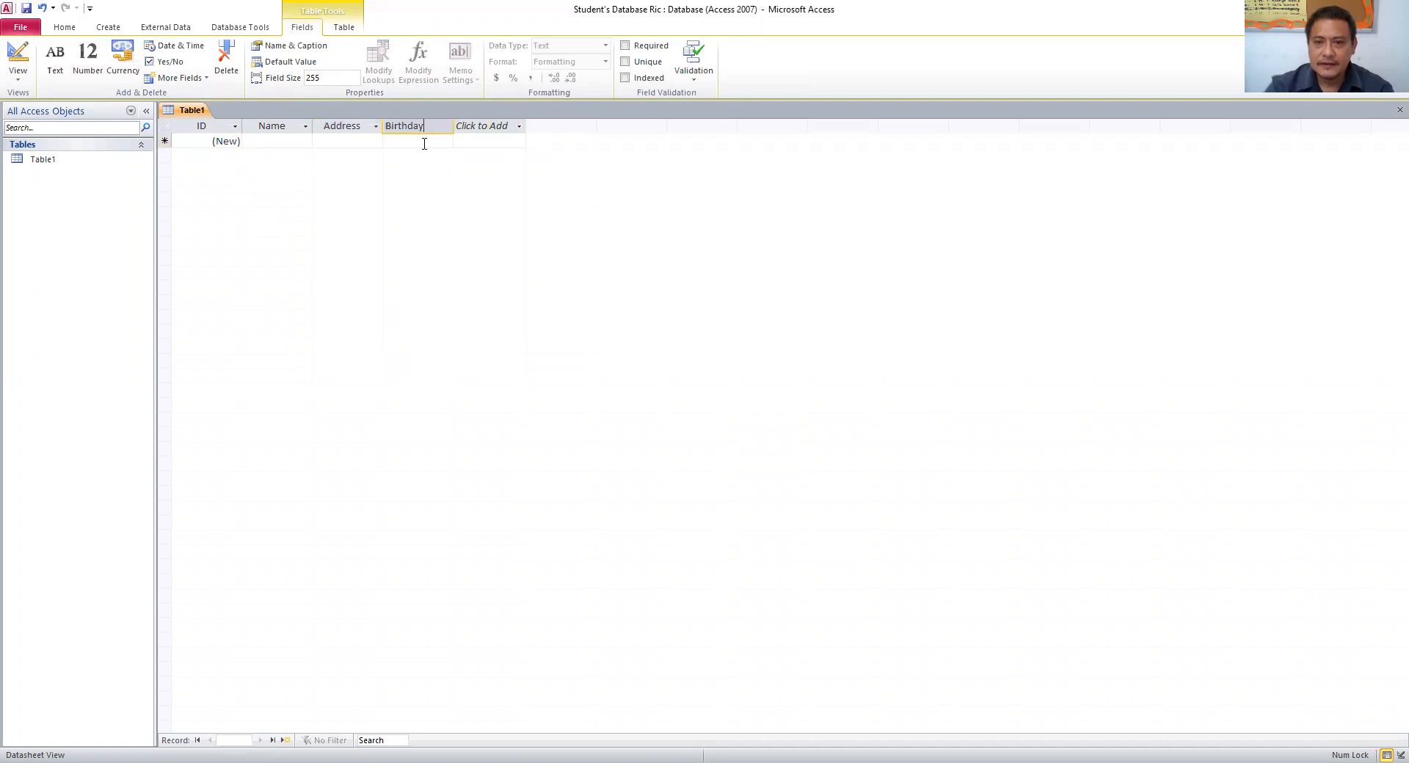
key(Return)
click(484, 144)
text(C)
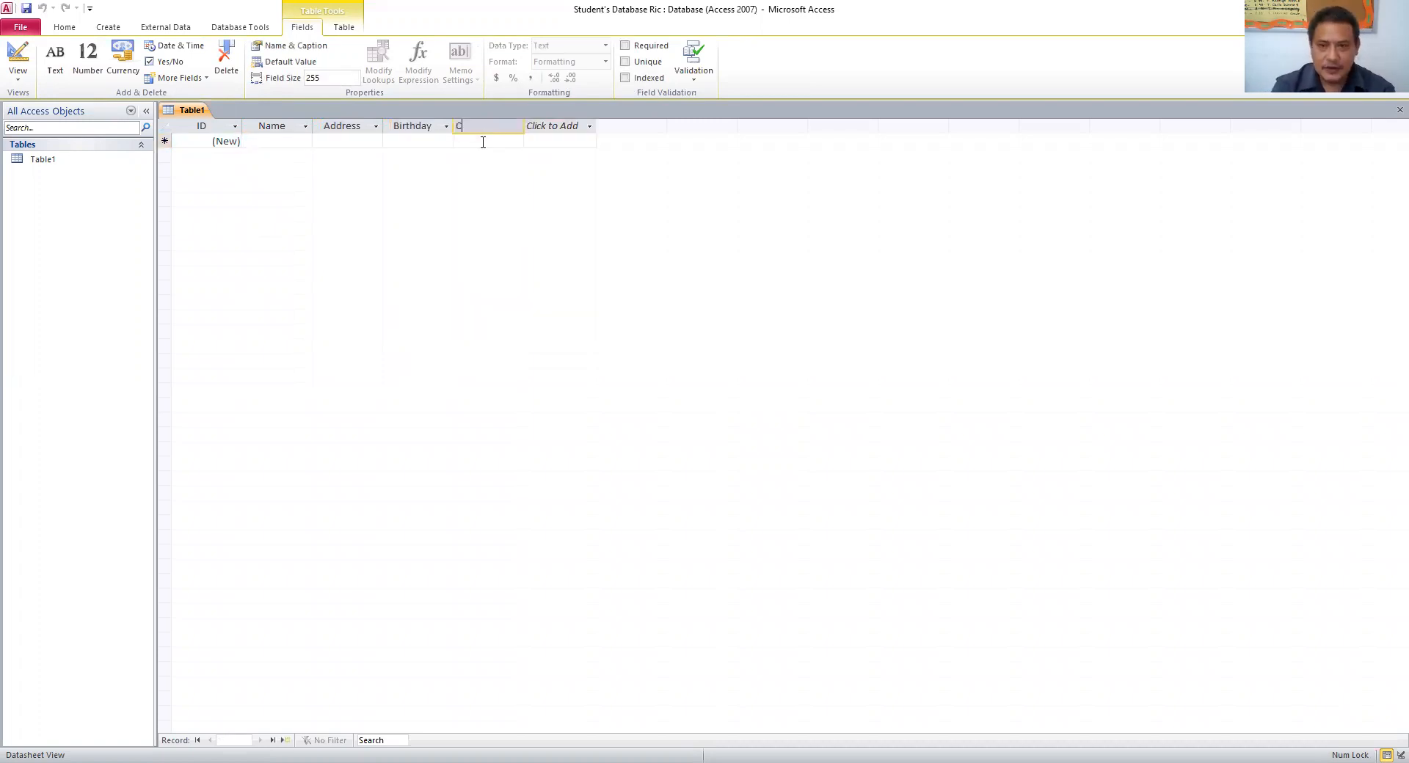
text(ontact Number)
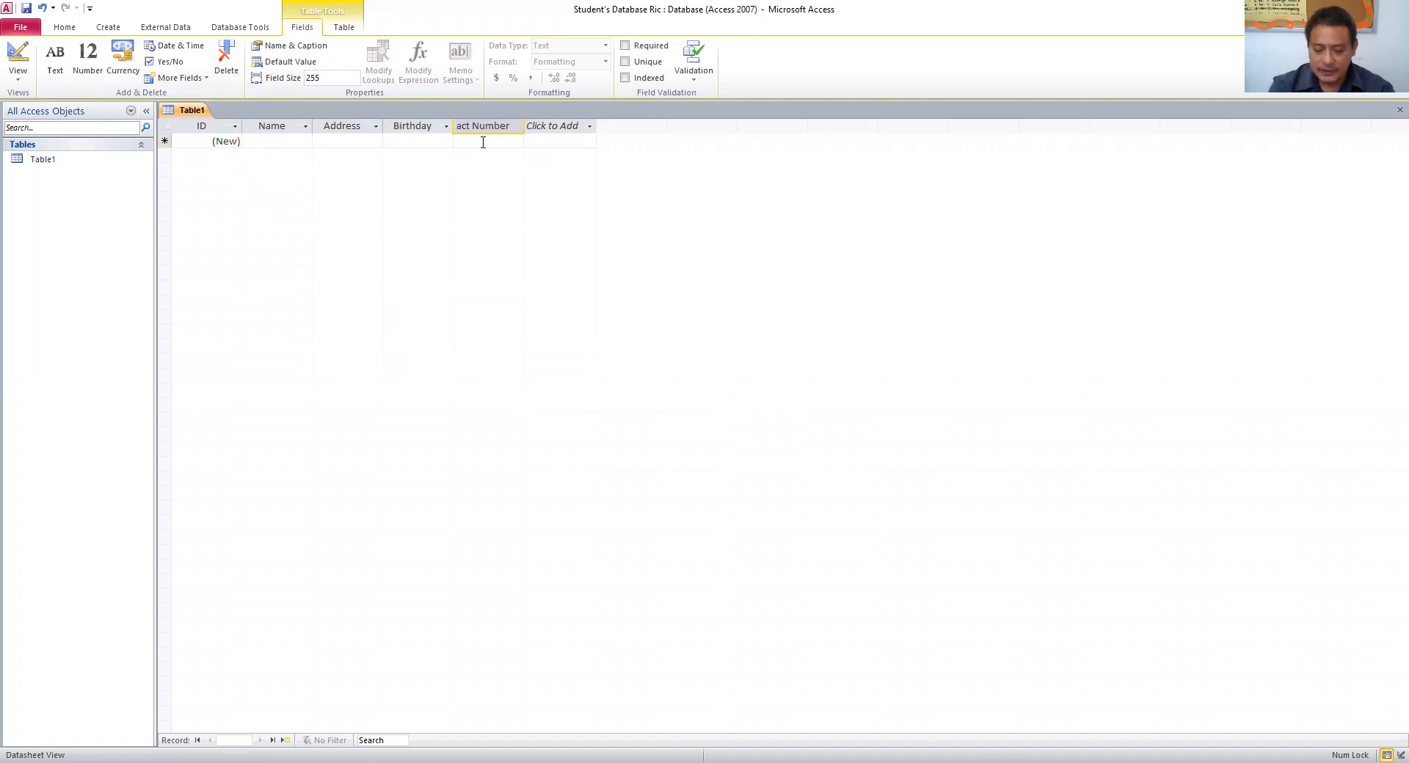
key(Return)
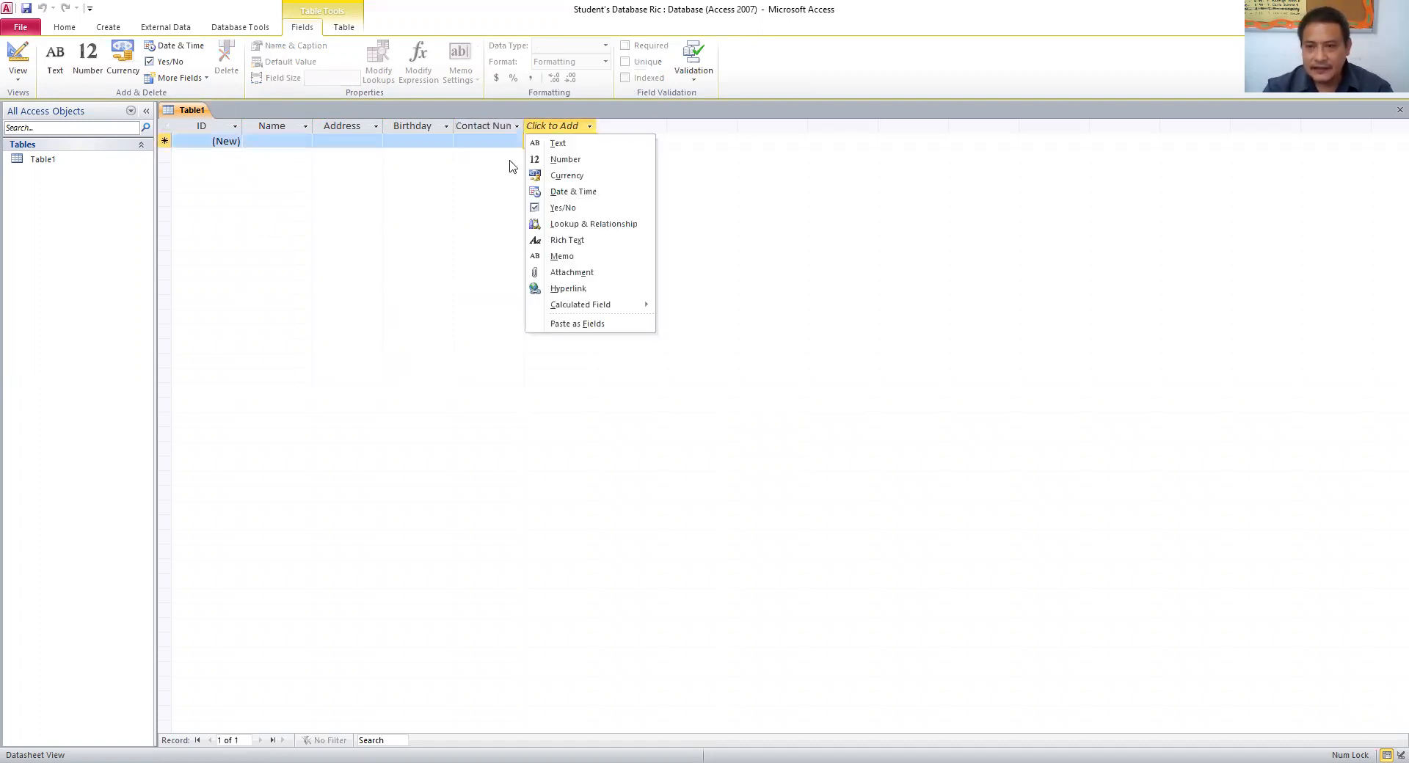
click(545, 144)
text(Hobbies)
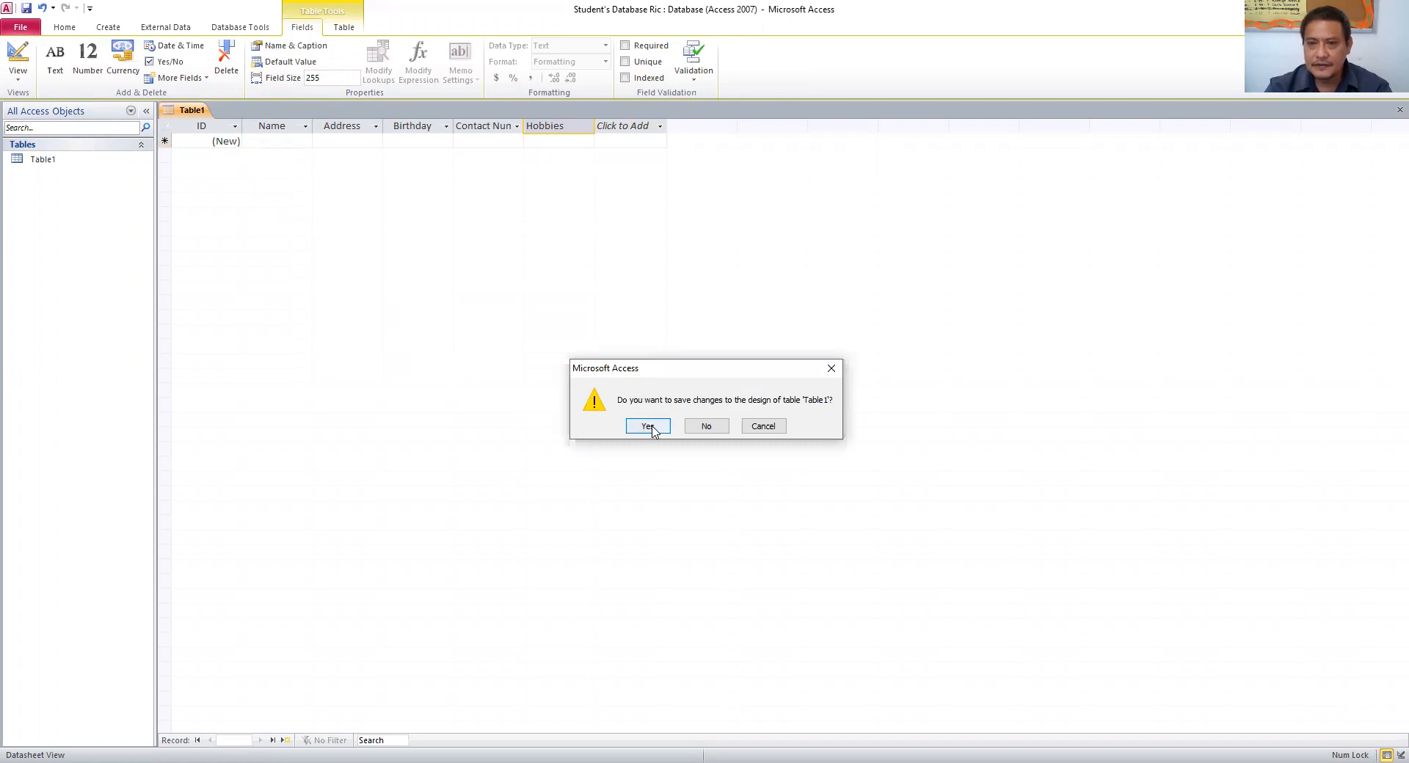
- Save the table design under the name 'Student's Database'
click(647, 426)
text(St)
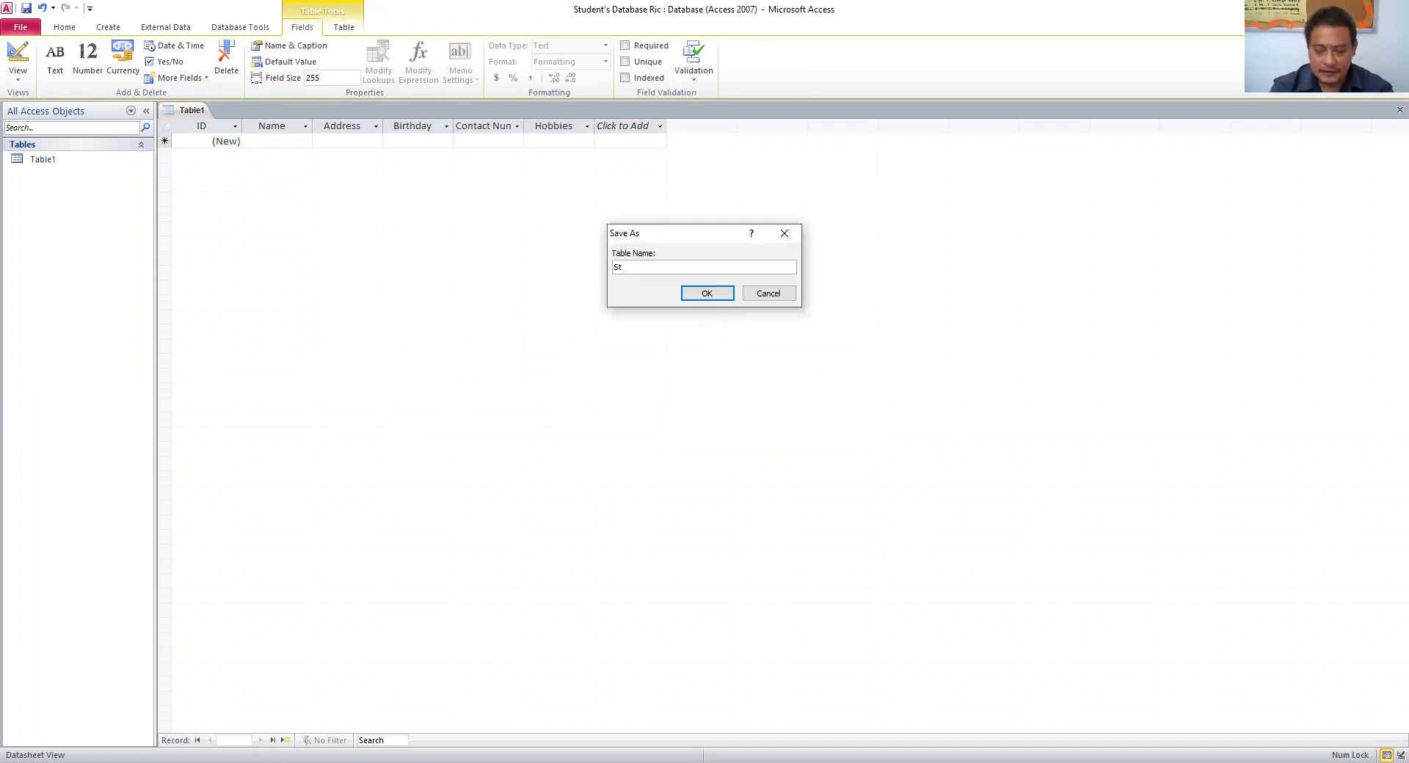
text(iuddent's Database)
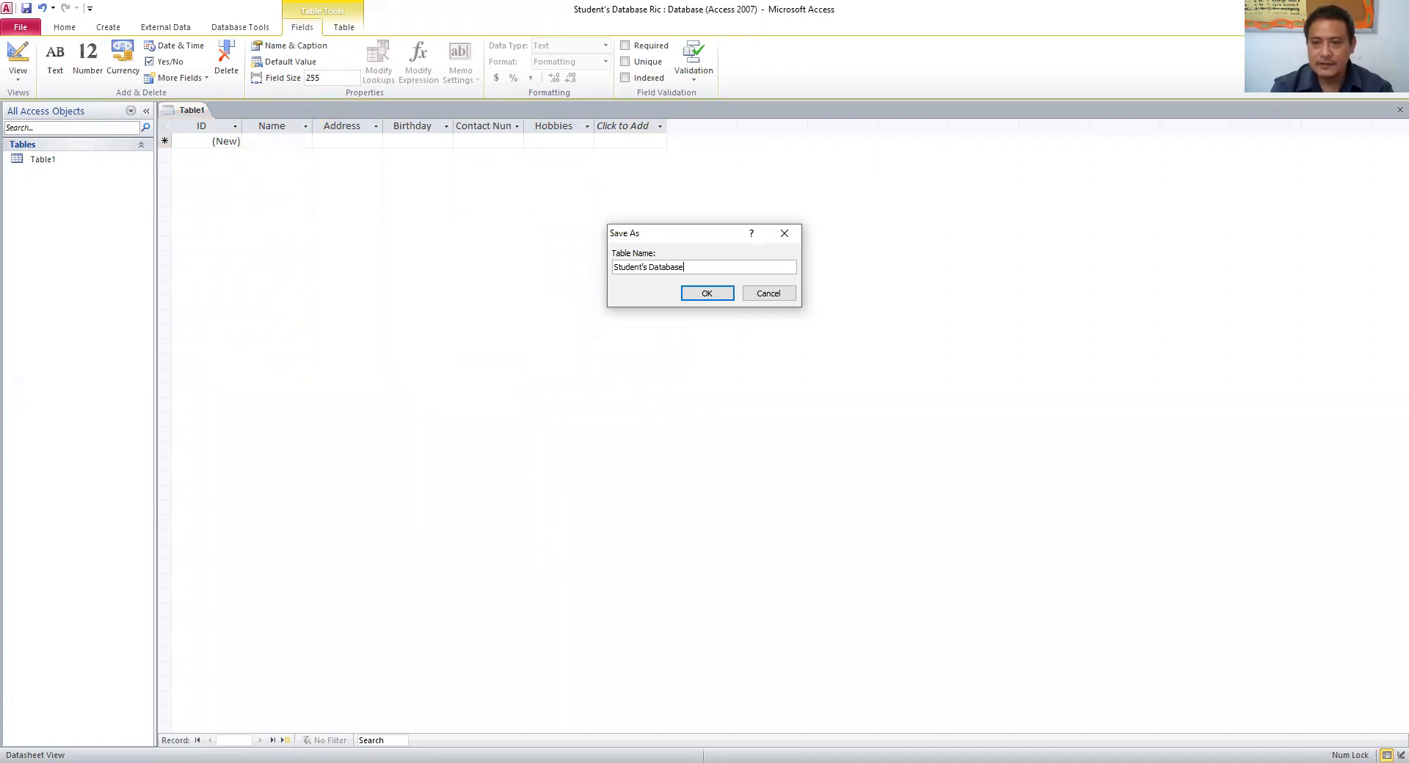
click(706, 293)
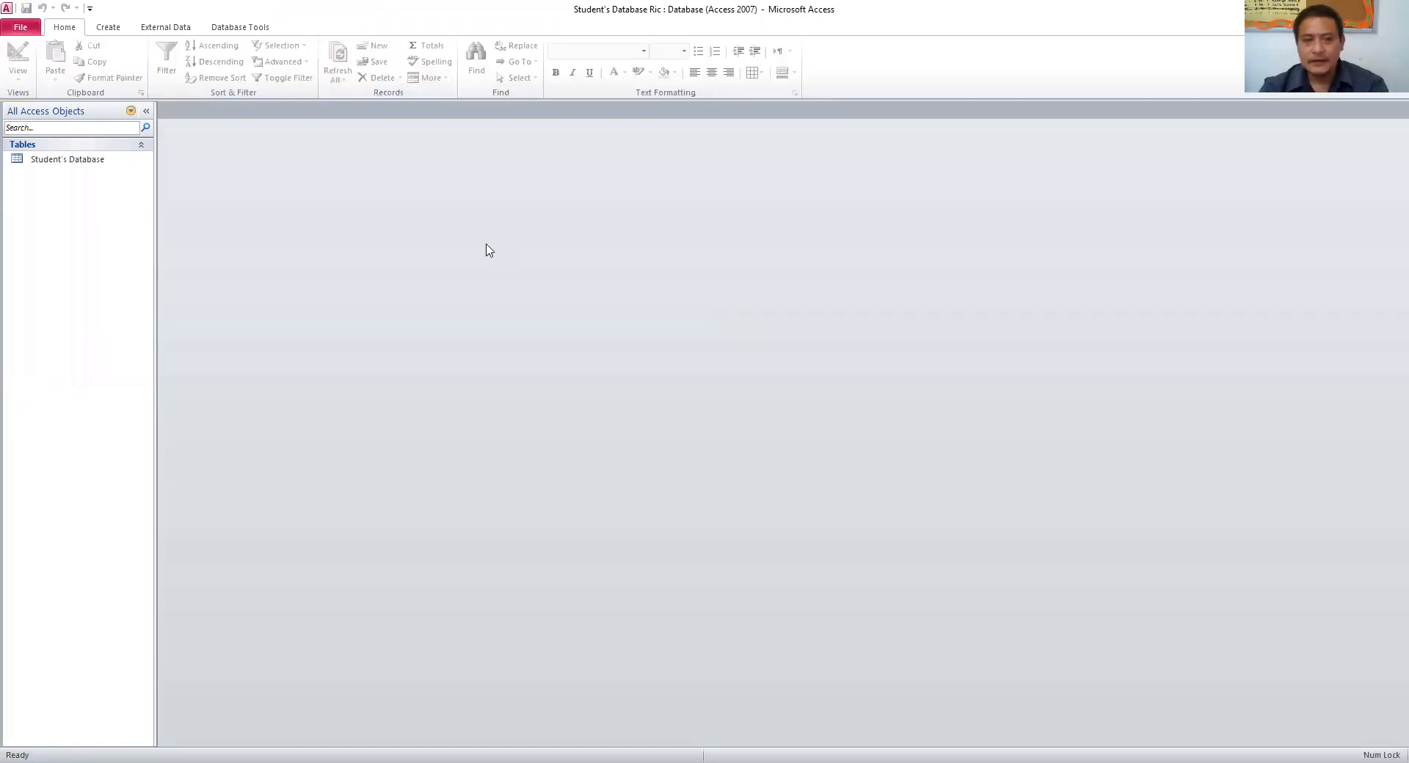
- Build a form from the Student's Database table with the Form Wizard, including all fields
click(109, 171)
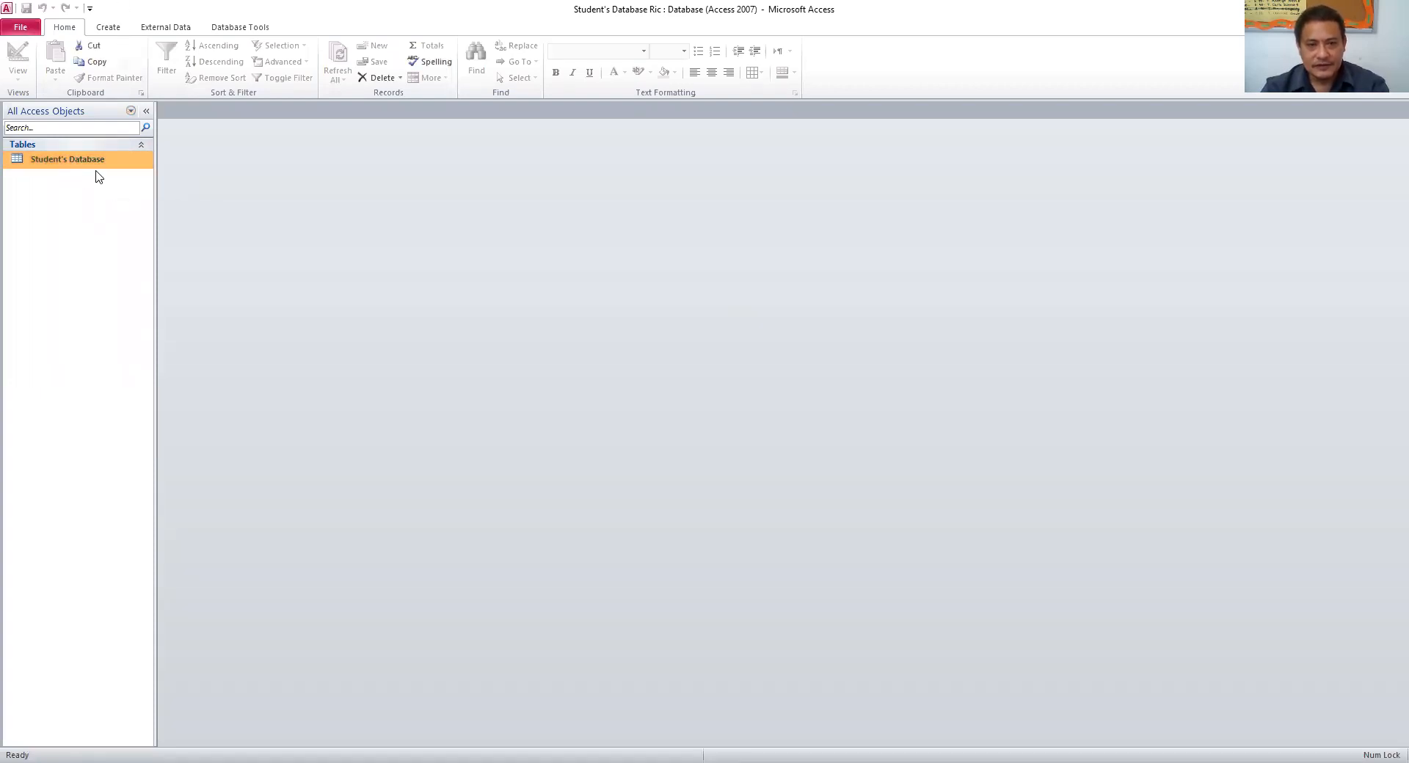
click(113, 30)
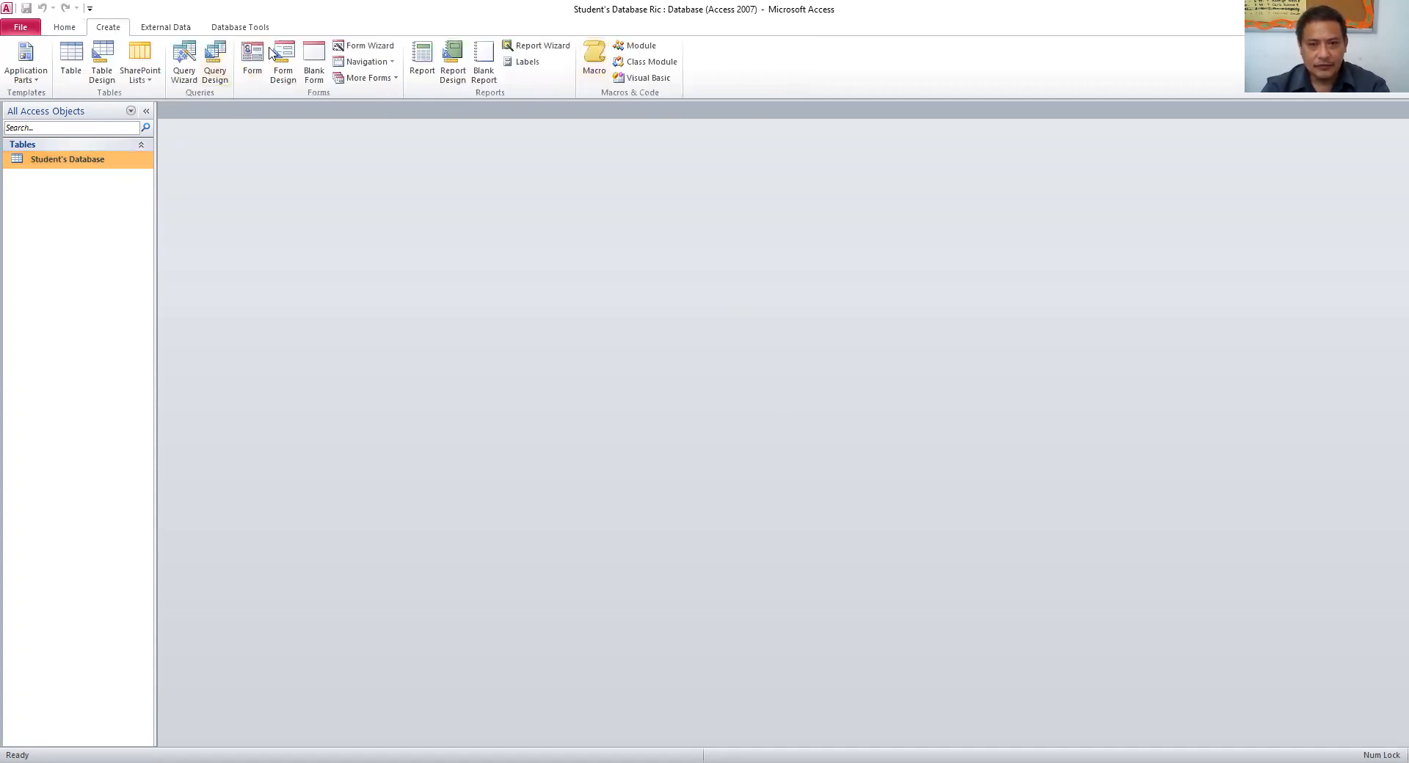
click(364, 49)
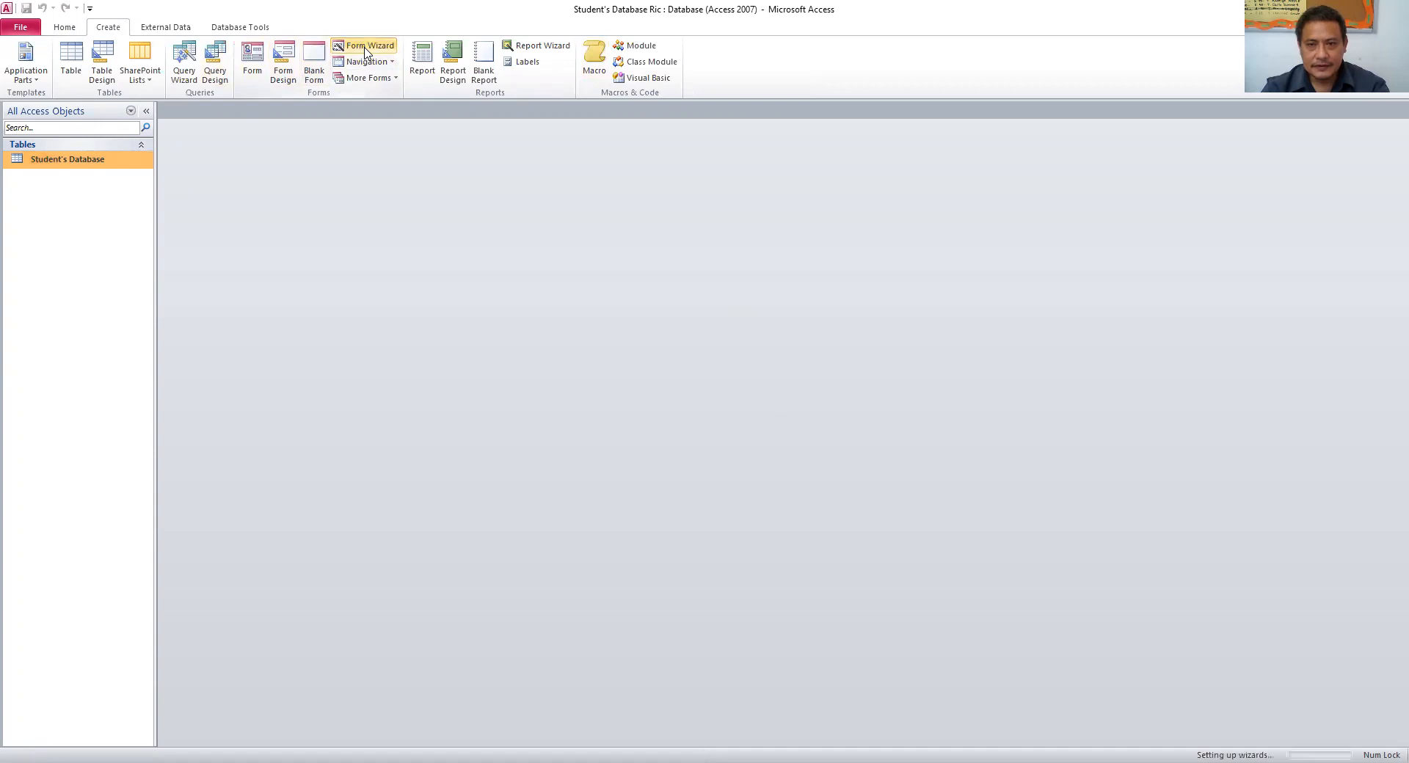
click(680, 329)
click(836, 412)
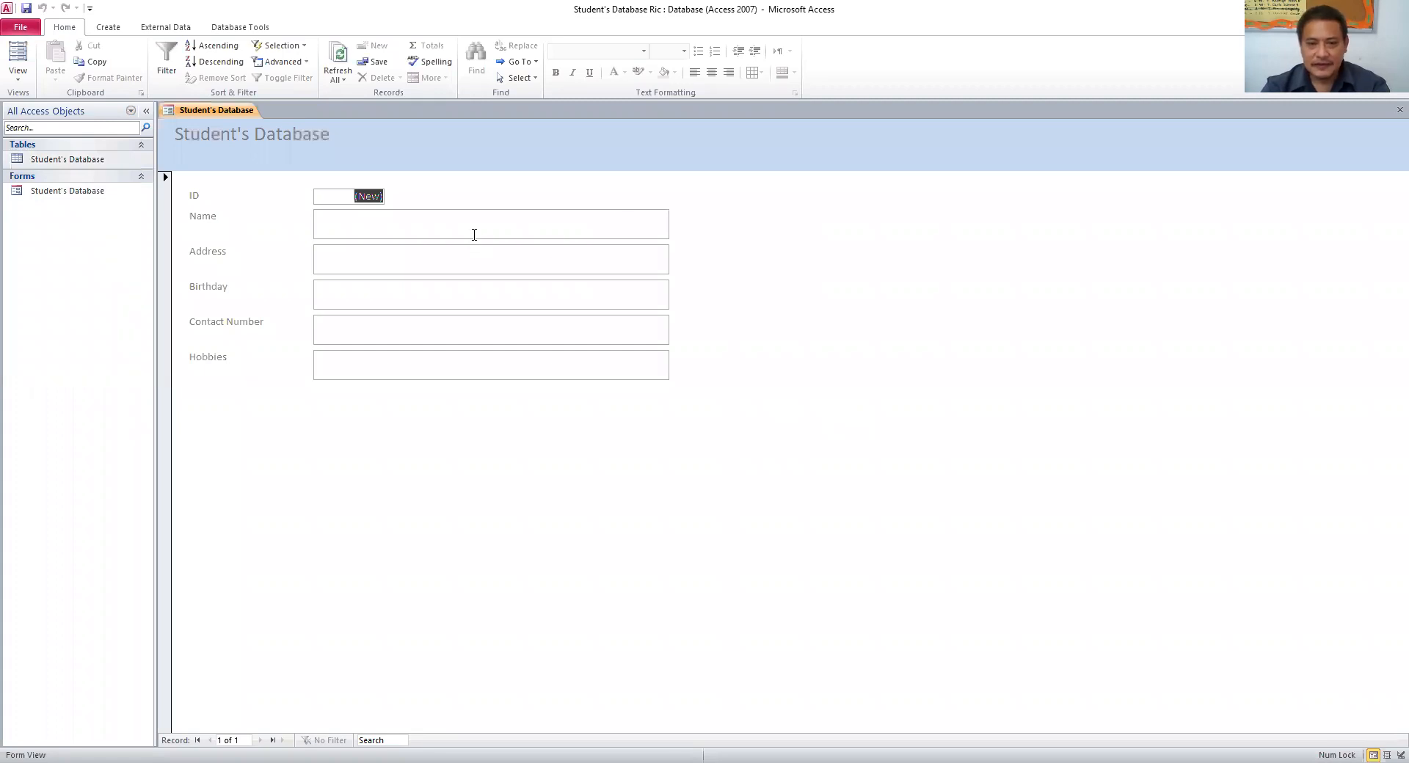
- Enter the first student's name, address, birthday December 5, 2016, contact number and hobby basketball
click(378, 228)
text(R)
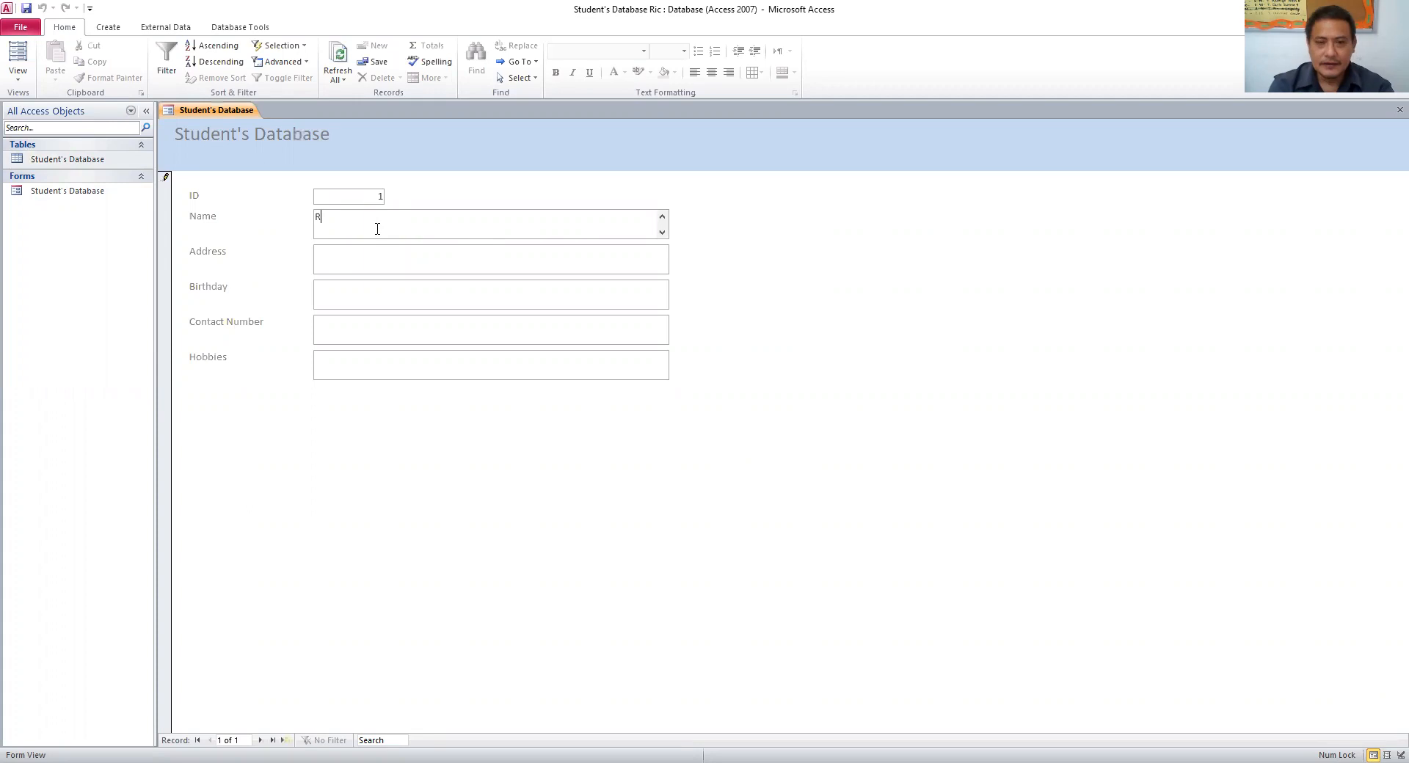
text(icardo)
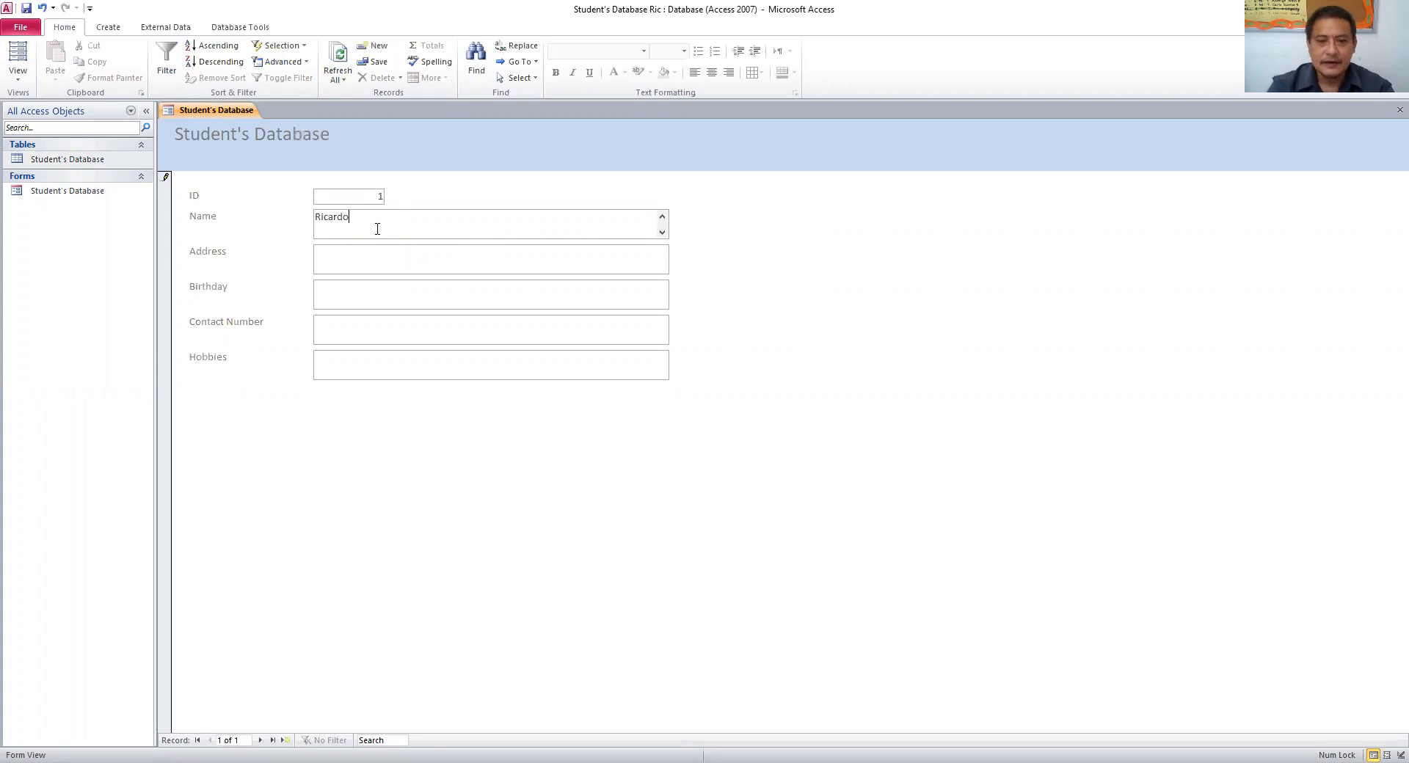
click(365, 259)
text(Avenida)
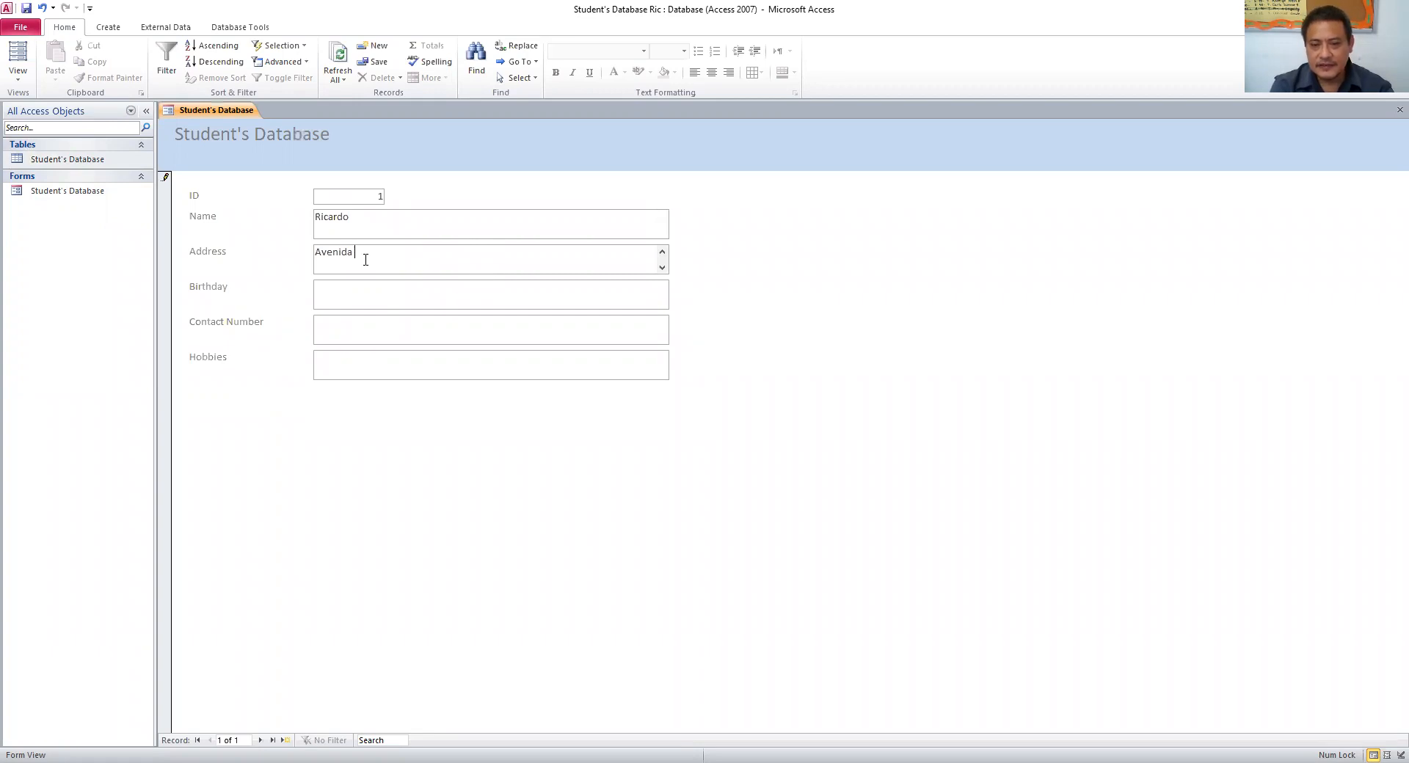
text( Ki)
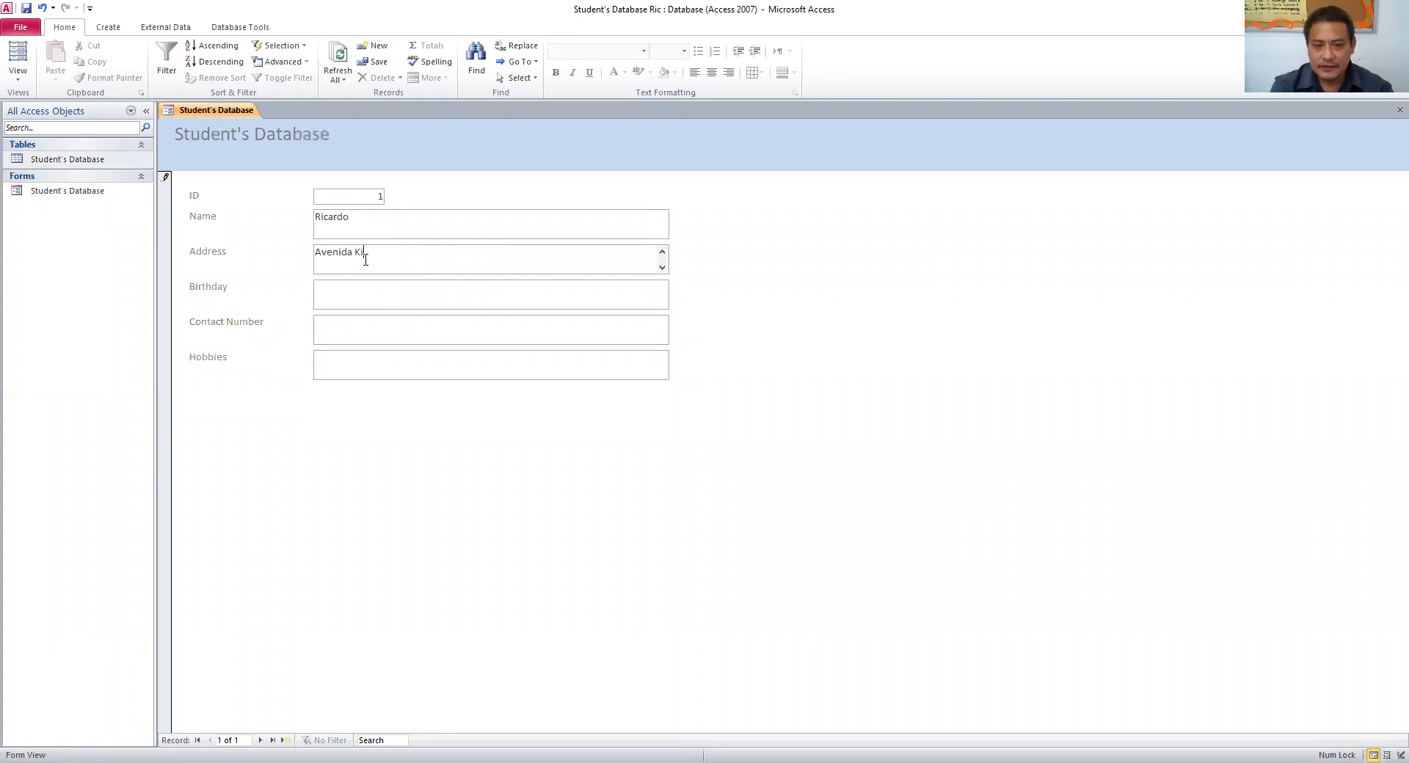
text(m Il Sung)
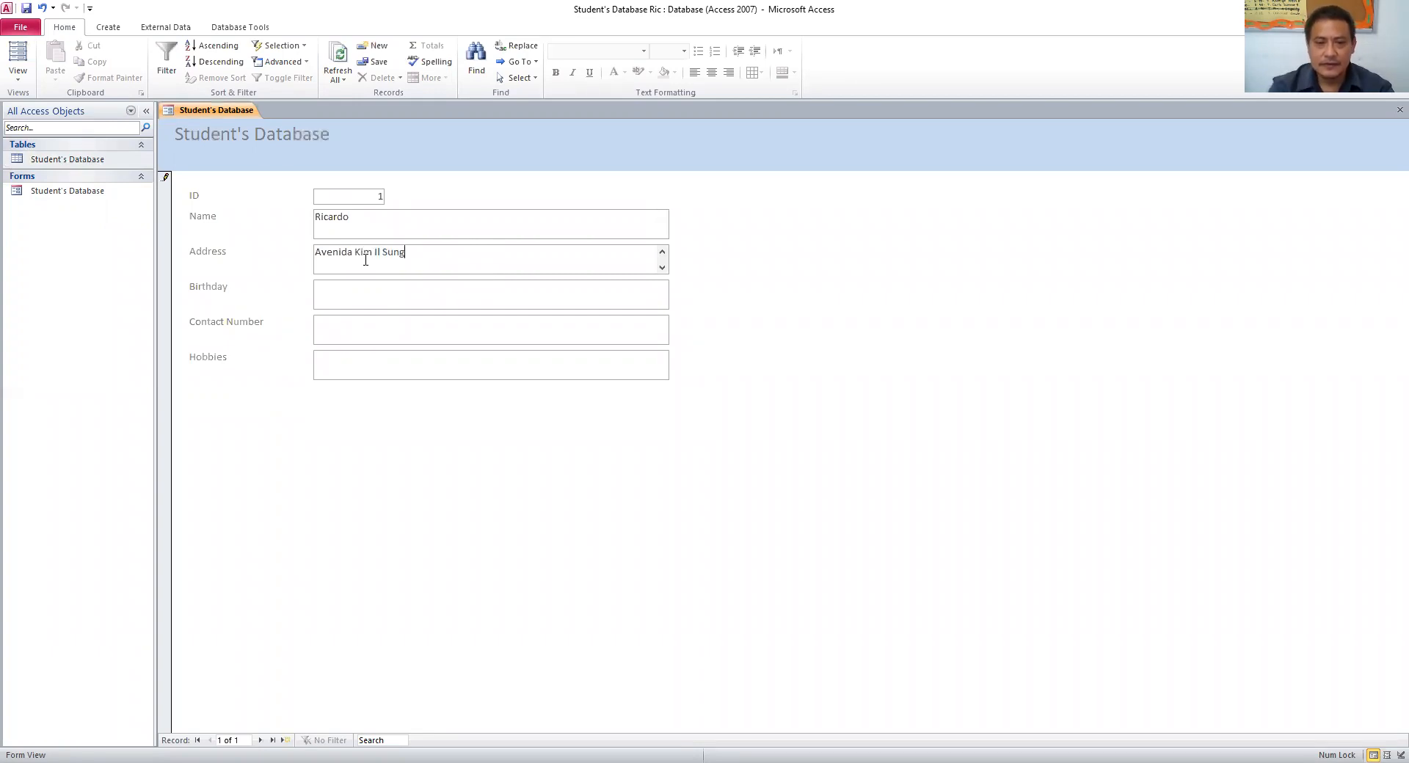
click(392, 284)
text(Dece mb)
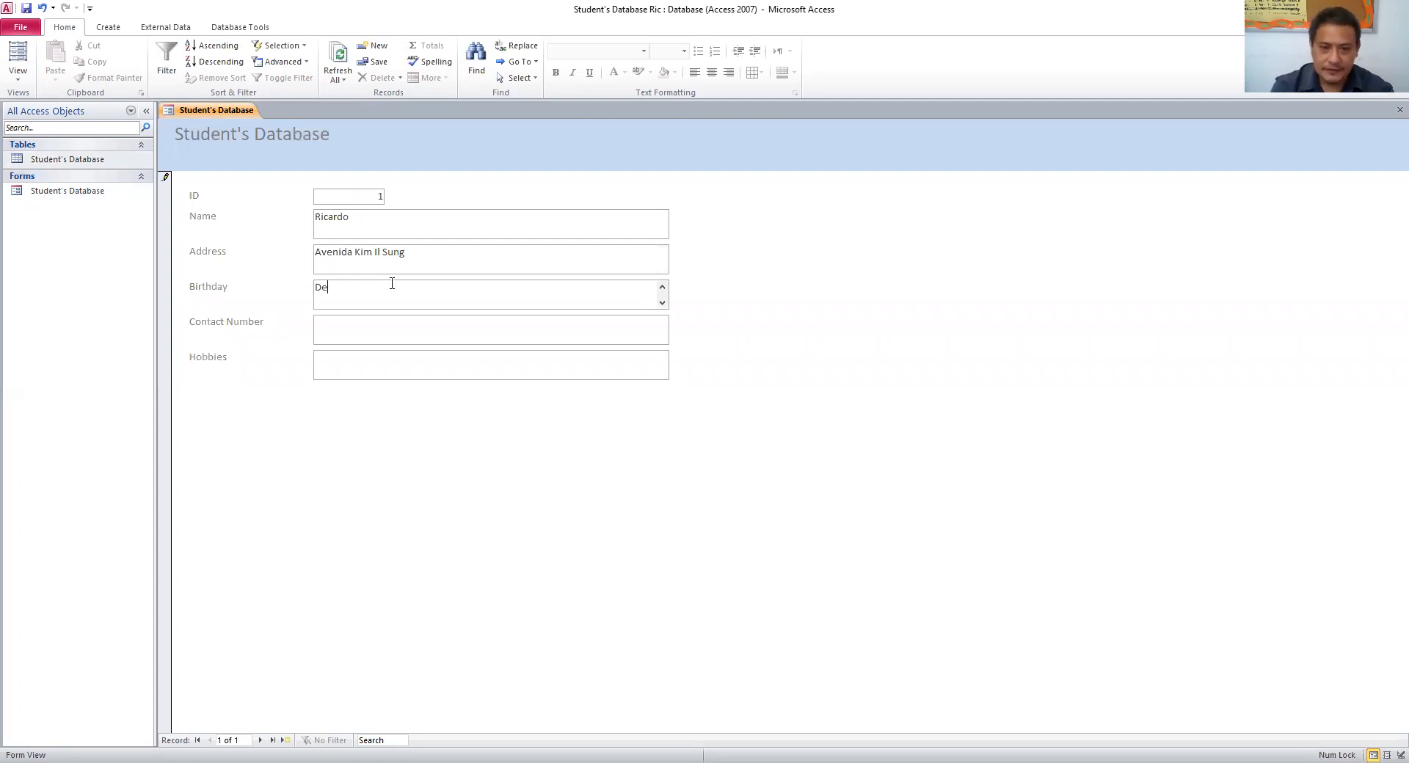
key(BackSpace)
key(BackSpace)
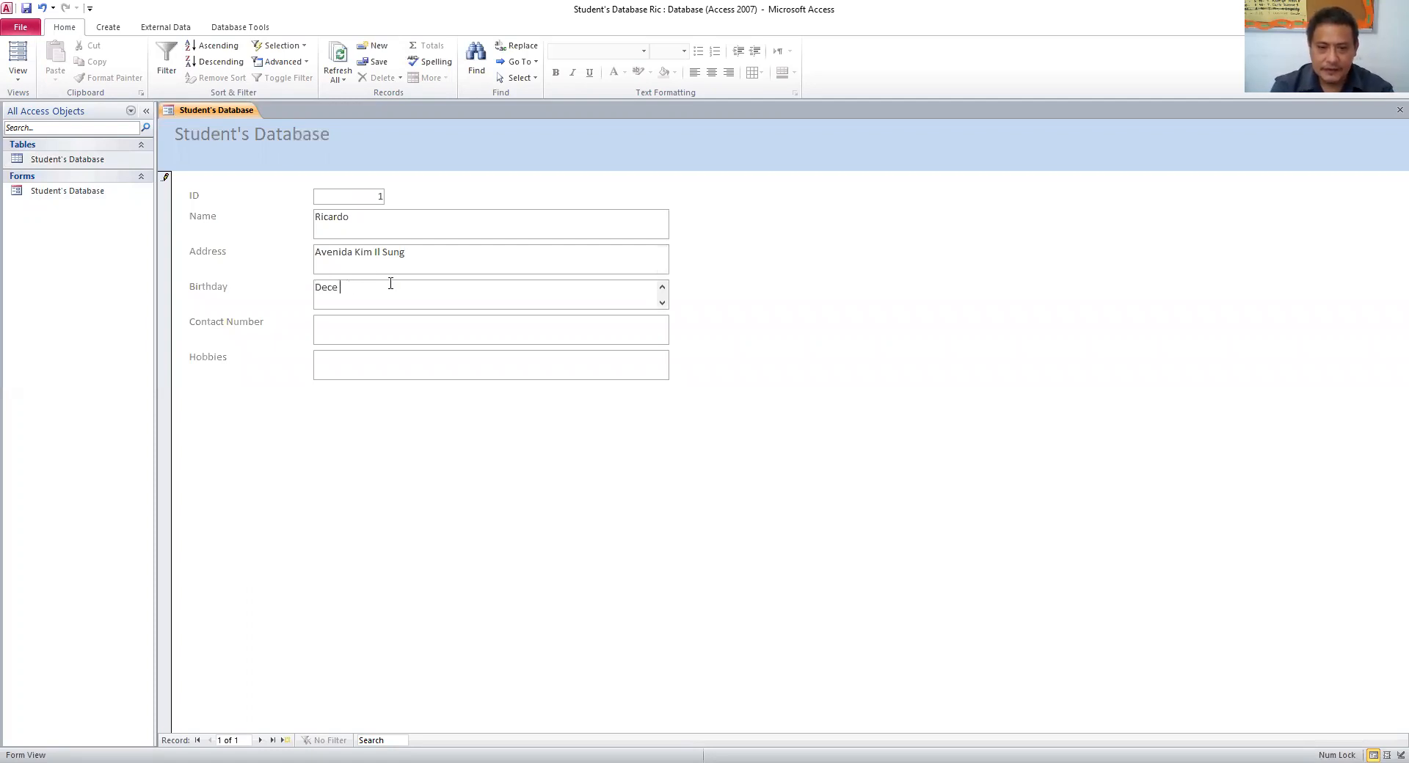
text(mber 5)
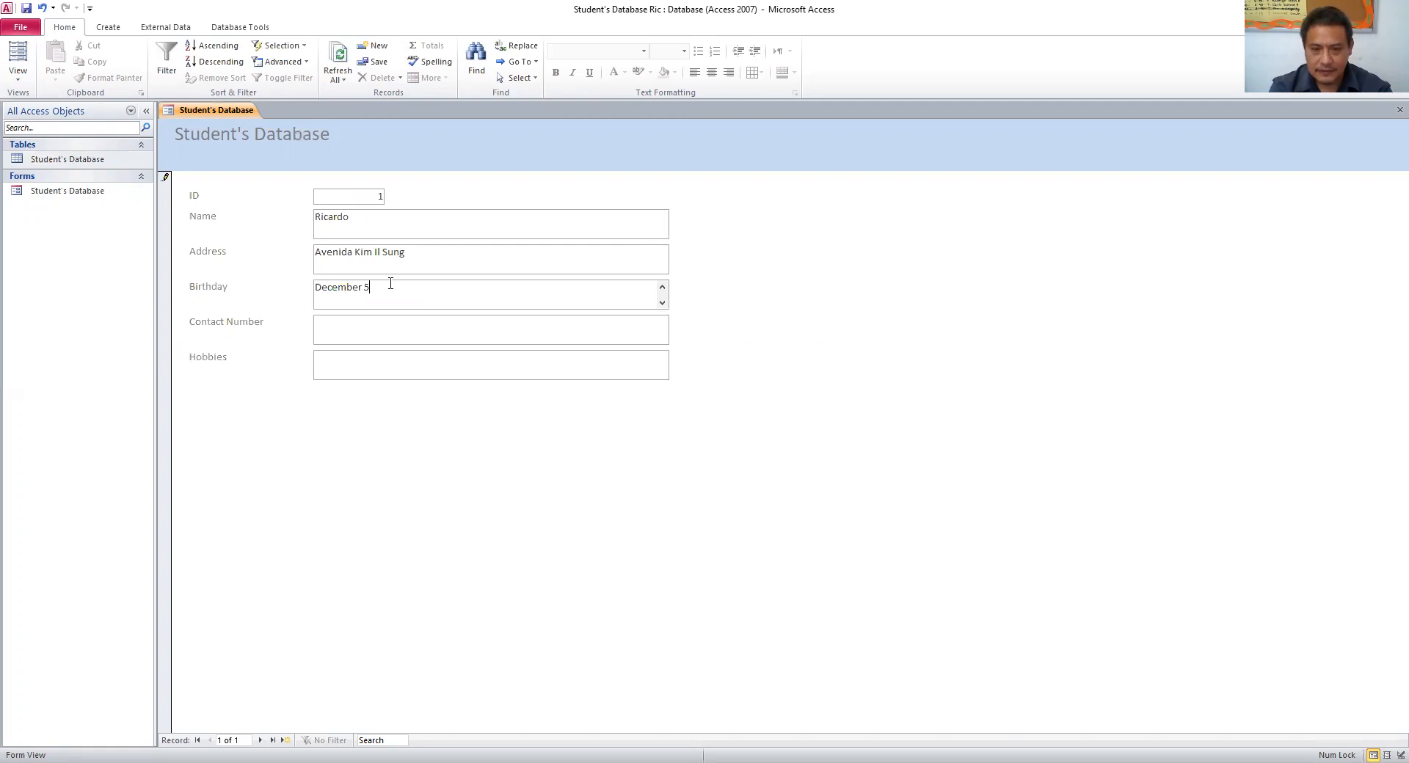
text(, 2016)
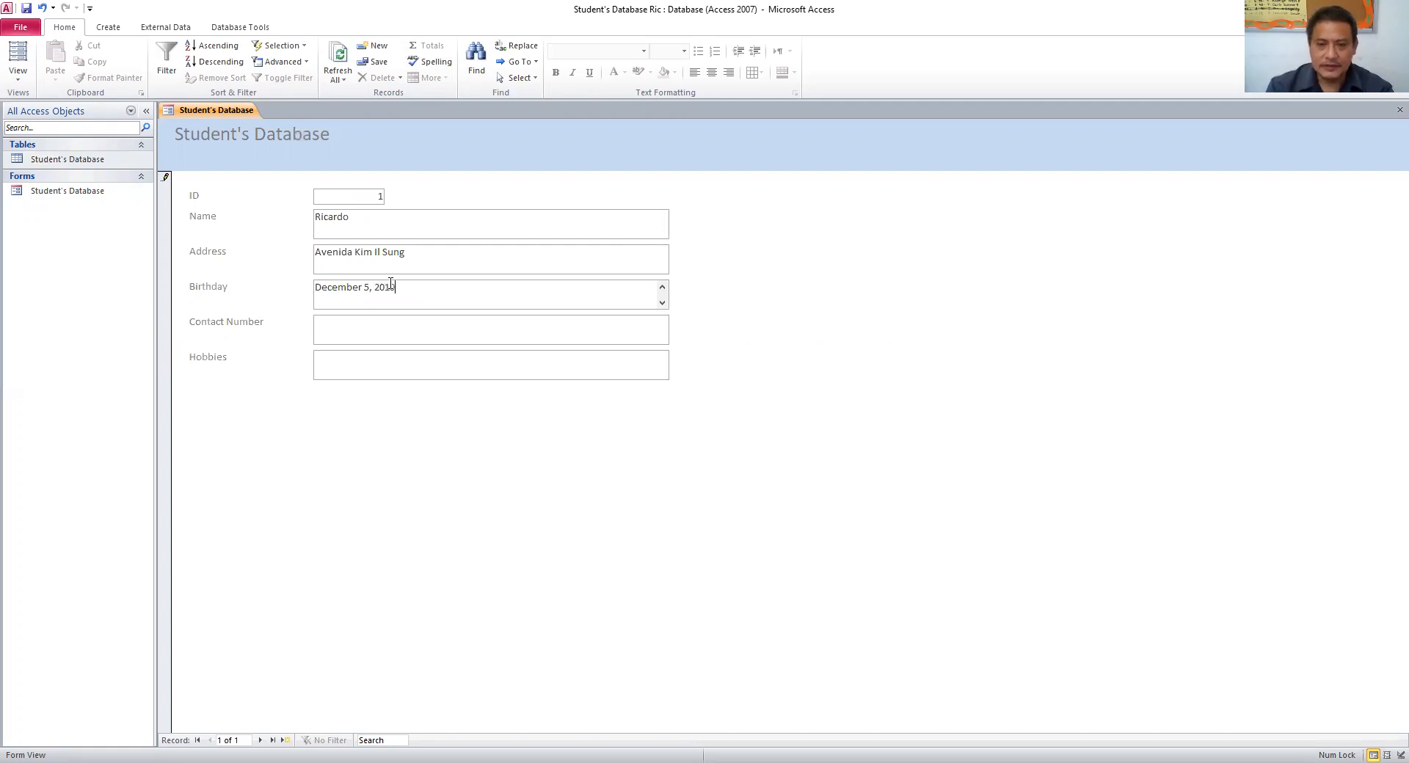
click(382, 337)
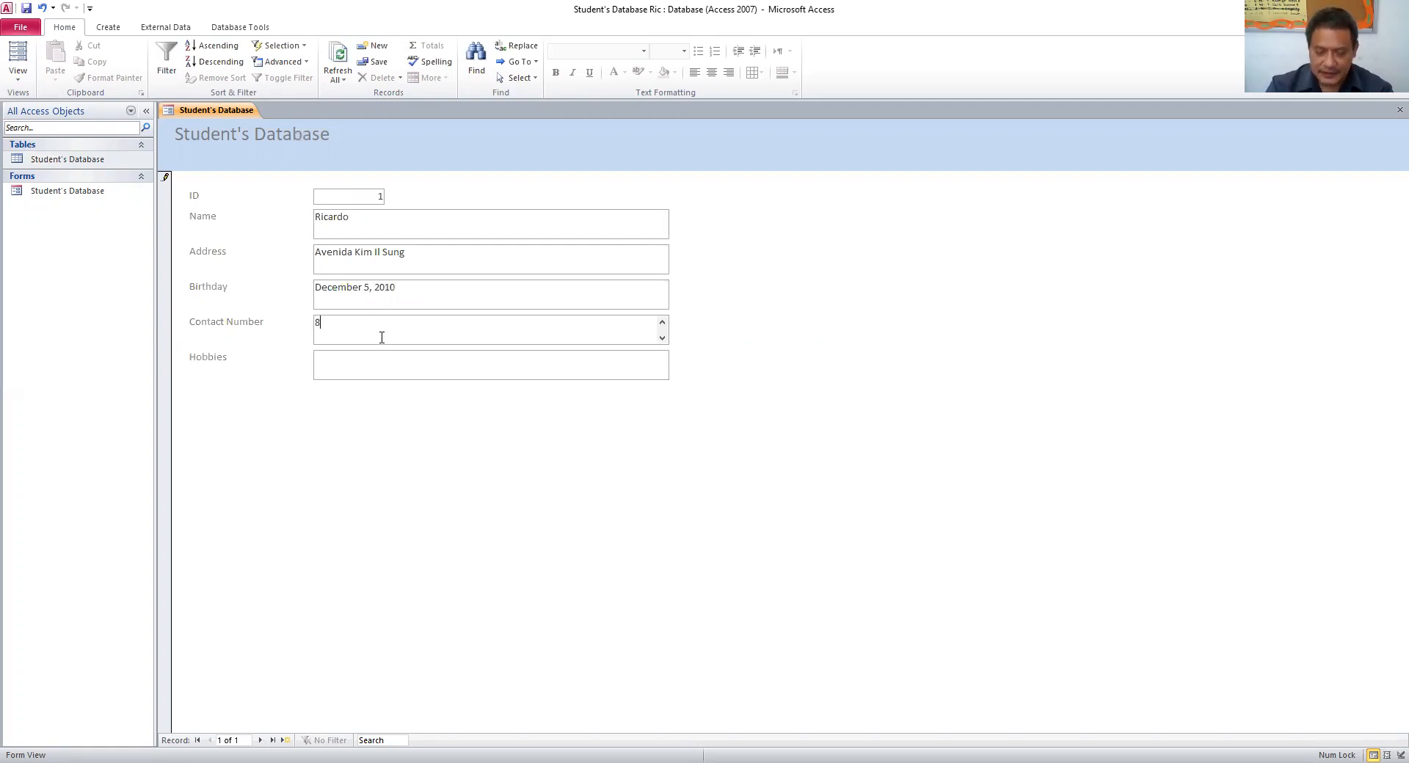
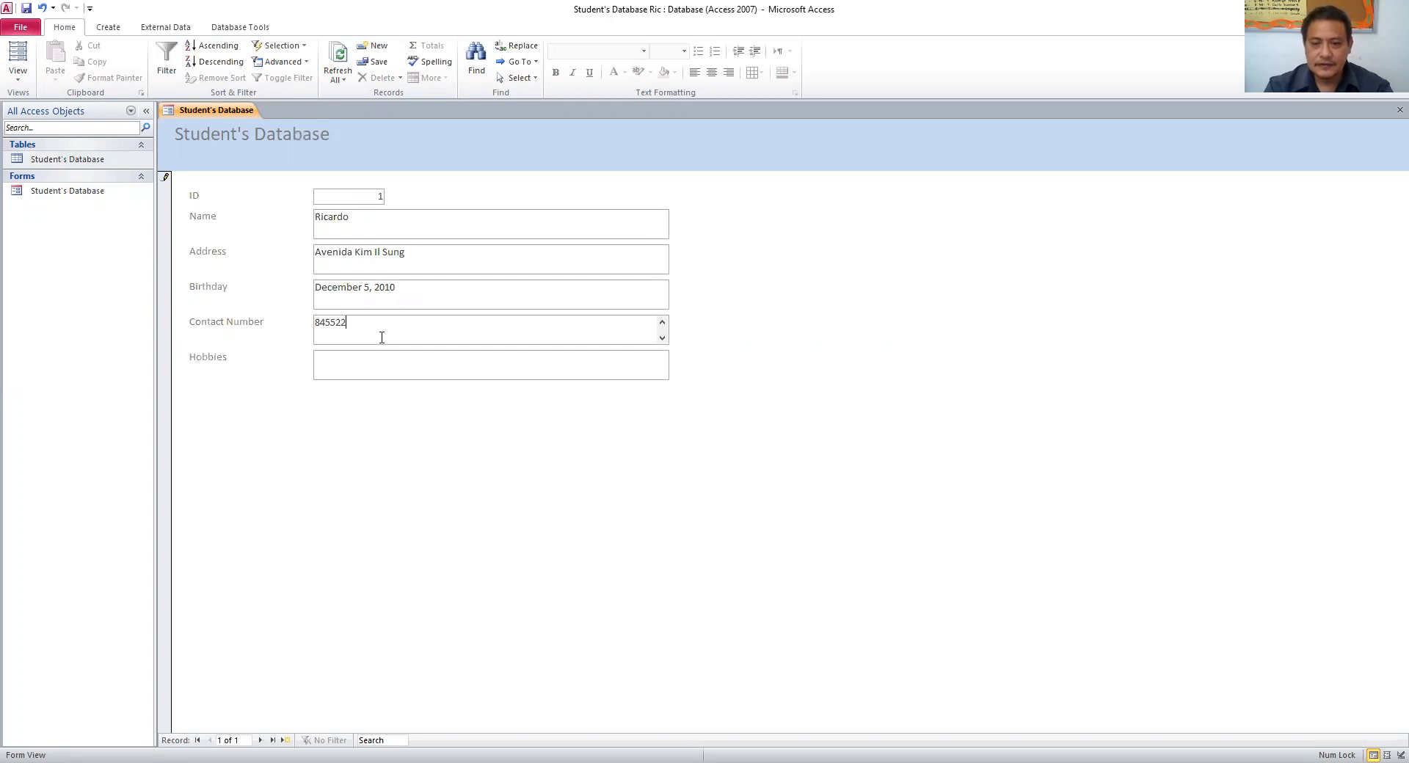
click(383, 376)
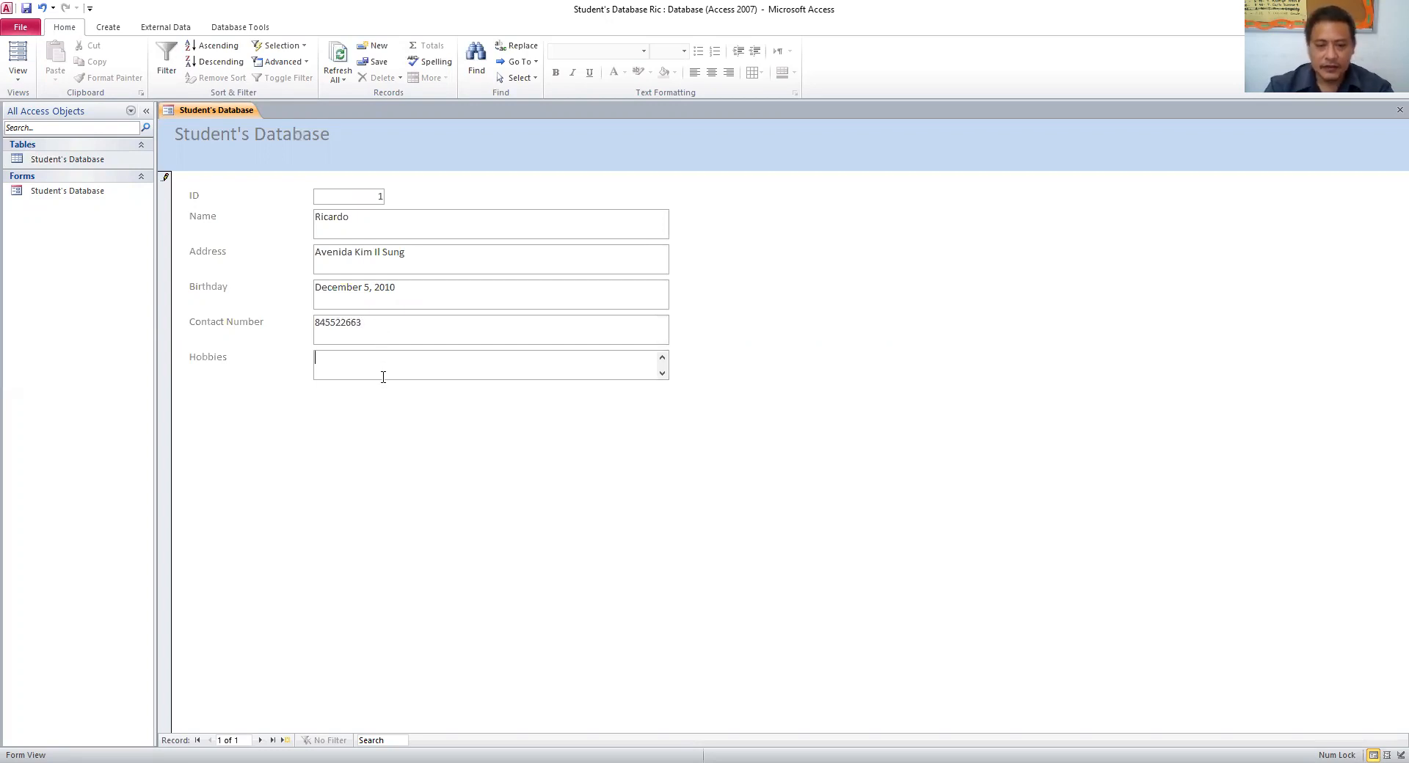
text(basketbal)
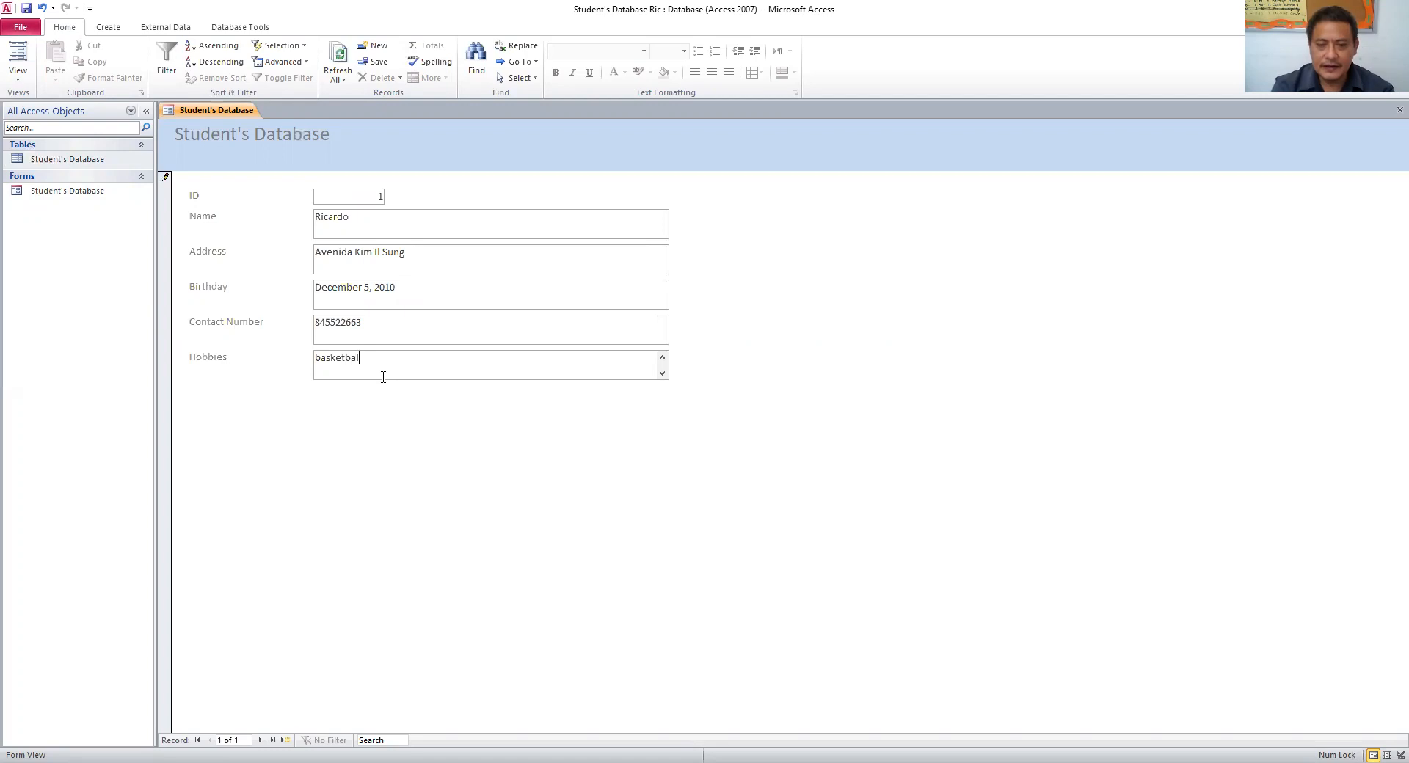
text(l)
key(Return)
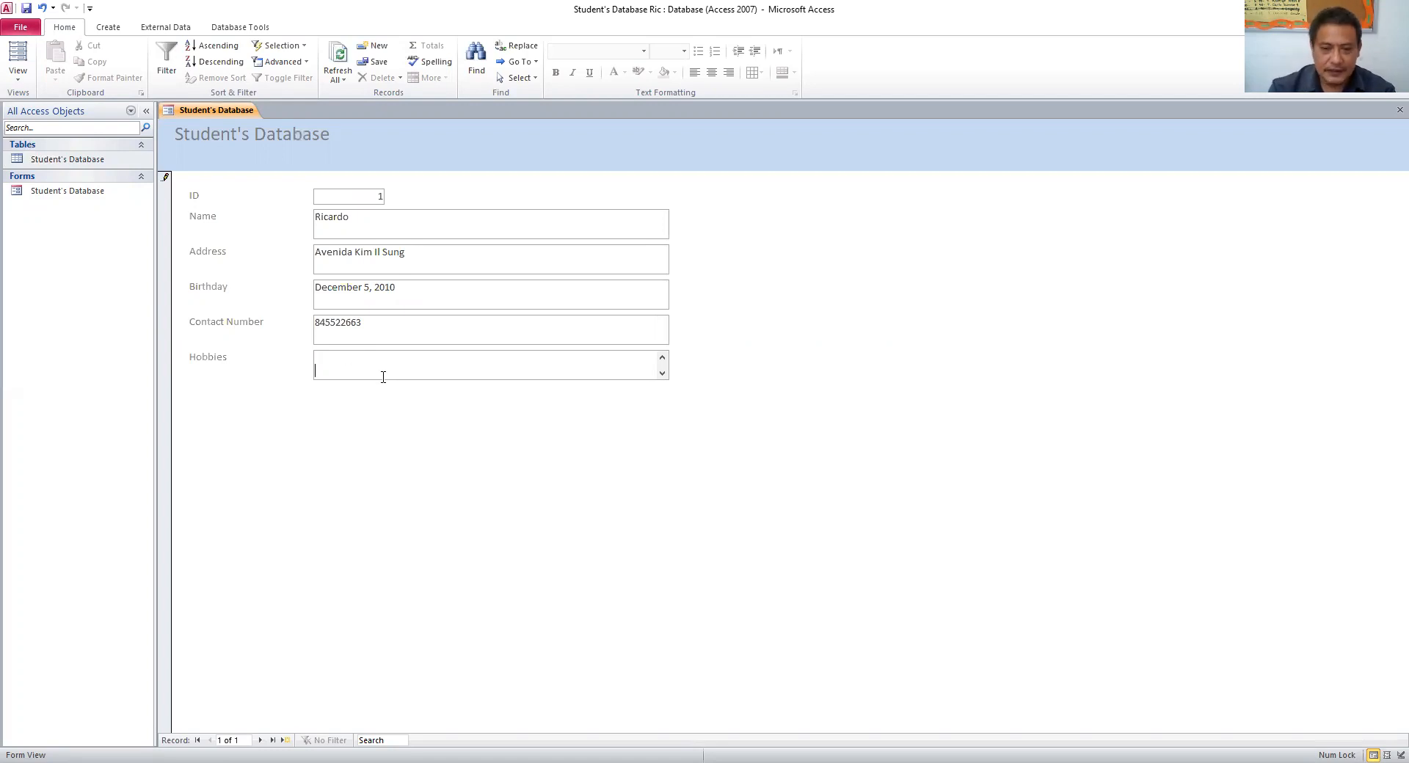
- Move to a new record and enter the second student's name and address
click(662, 360)
click(261, 740)
click(339, 221)
text(George)
click(333, 254)
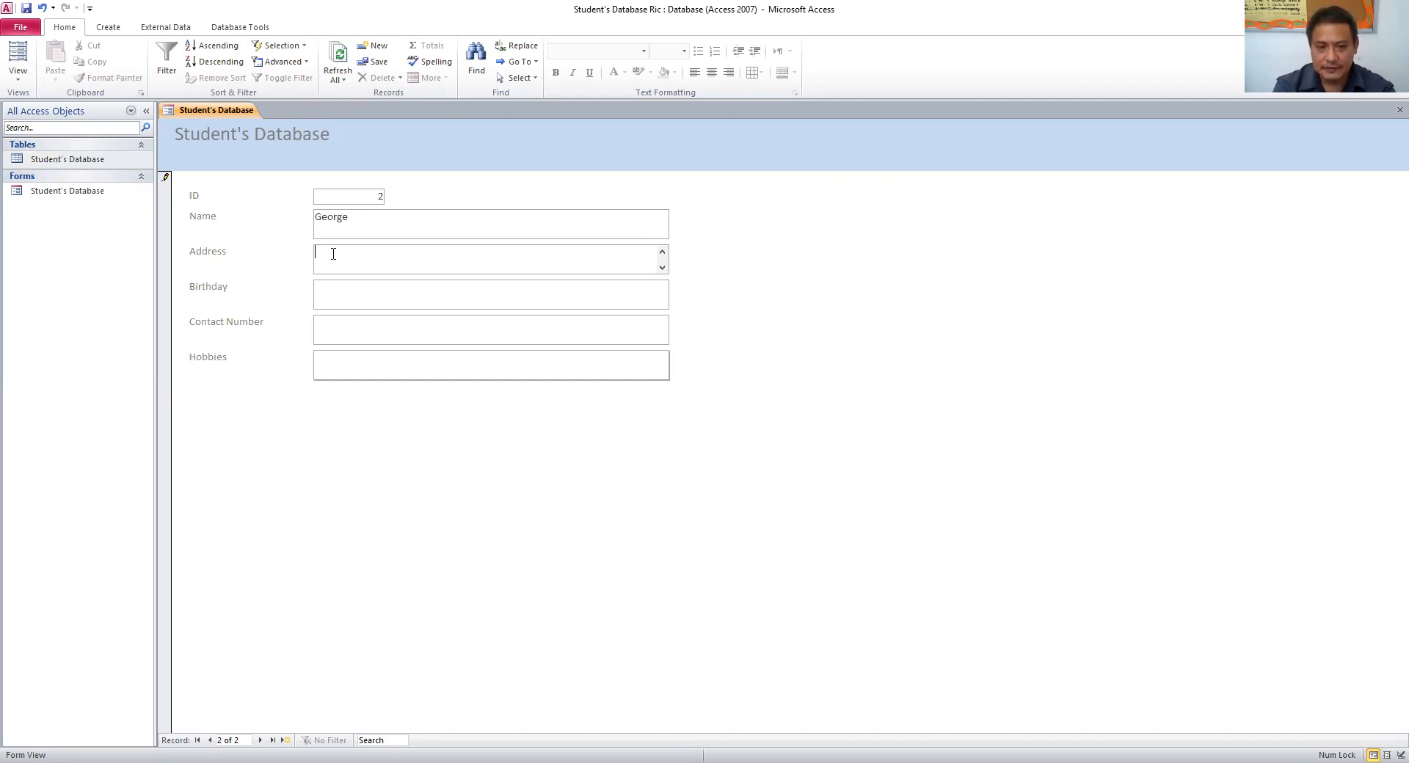
text(Avenida Kwame N'krumah)
- Add birthday June 5, 2009, the contact number and hobby football, then open a blank record
click(369, 308)
text(June 5, 2009)
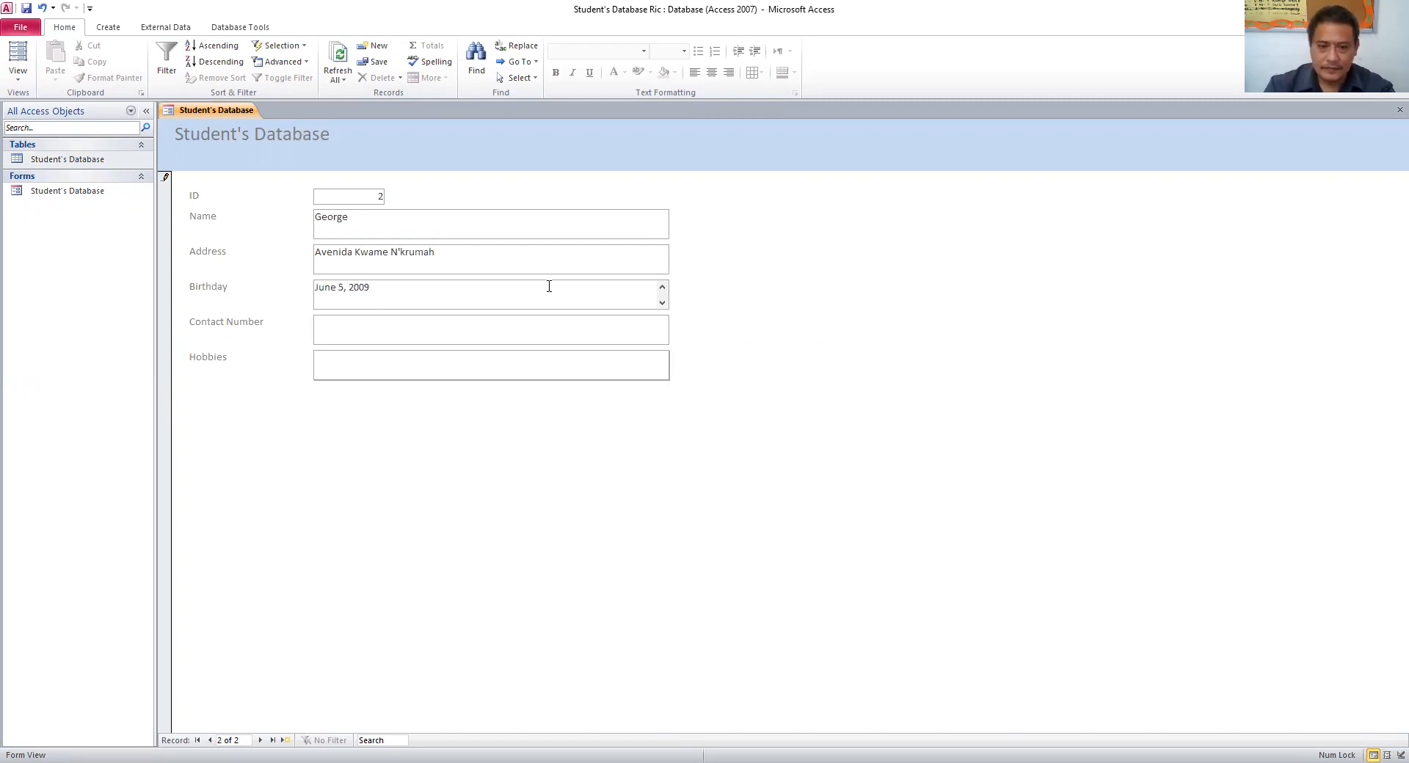
click(519, 332)
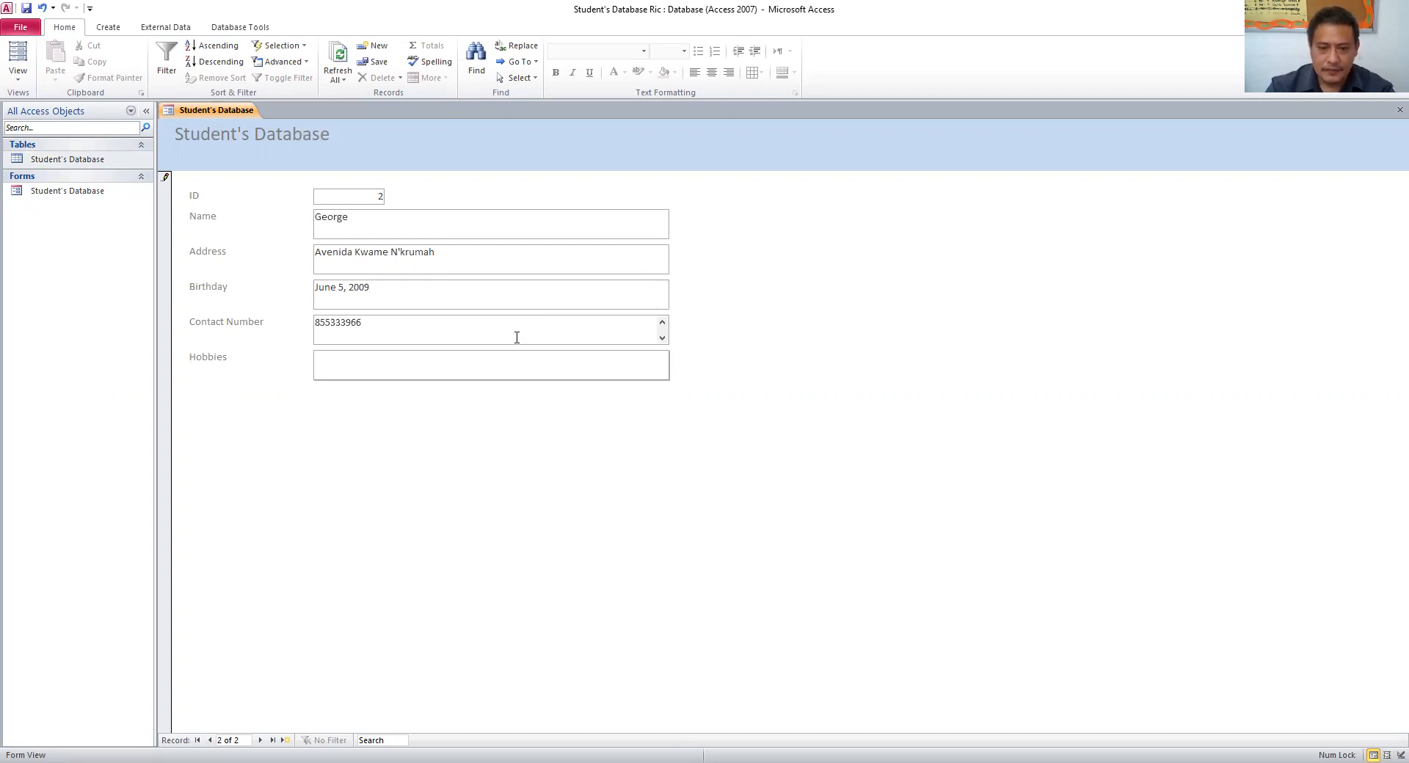
click(505, 375)
text(football)
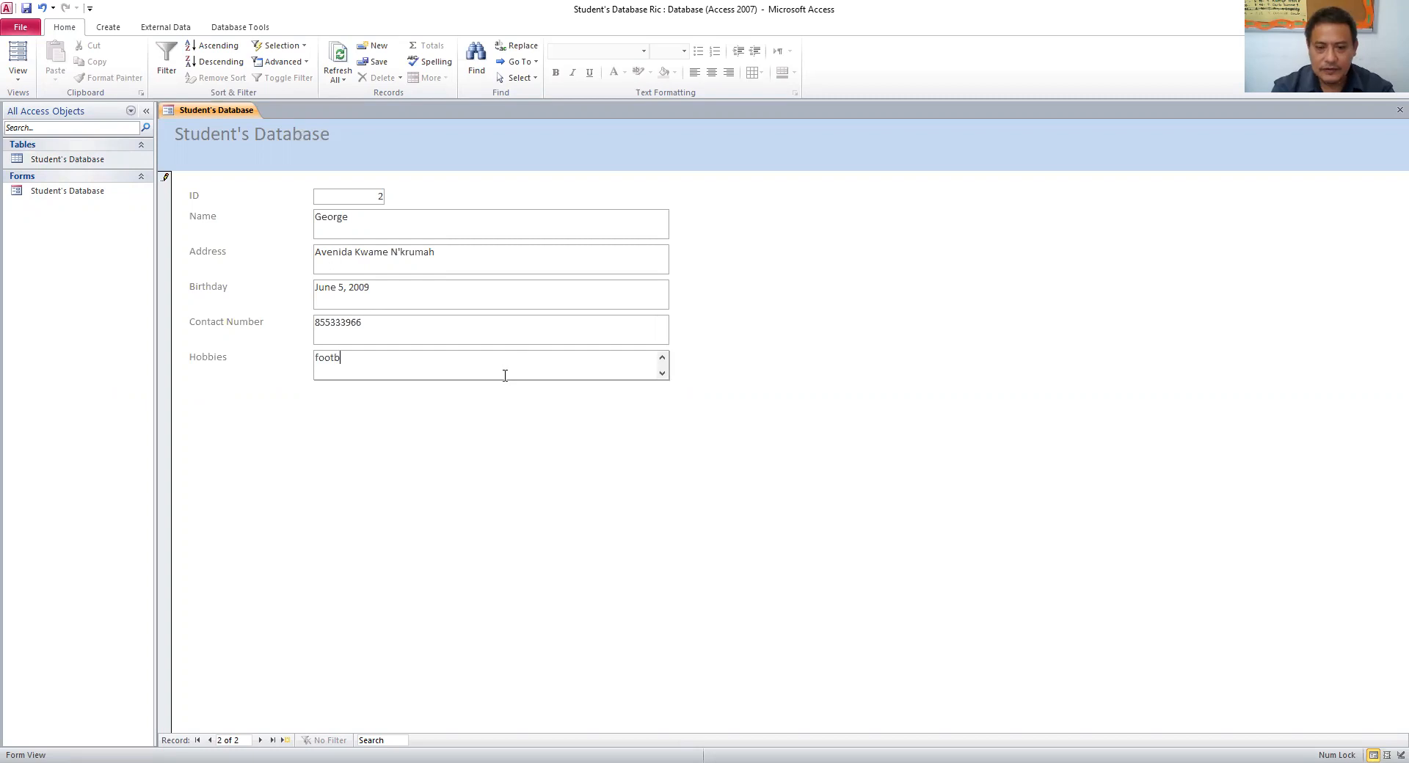
click(264, 742)
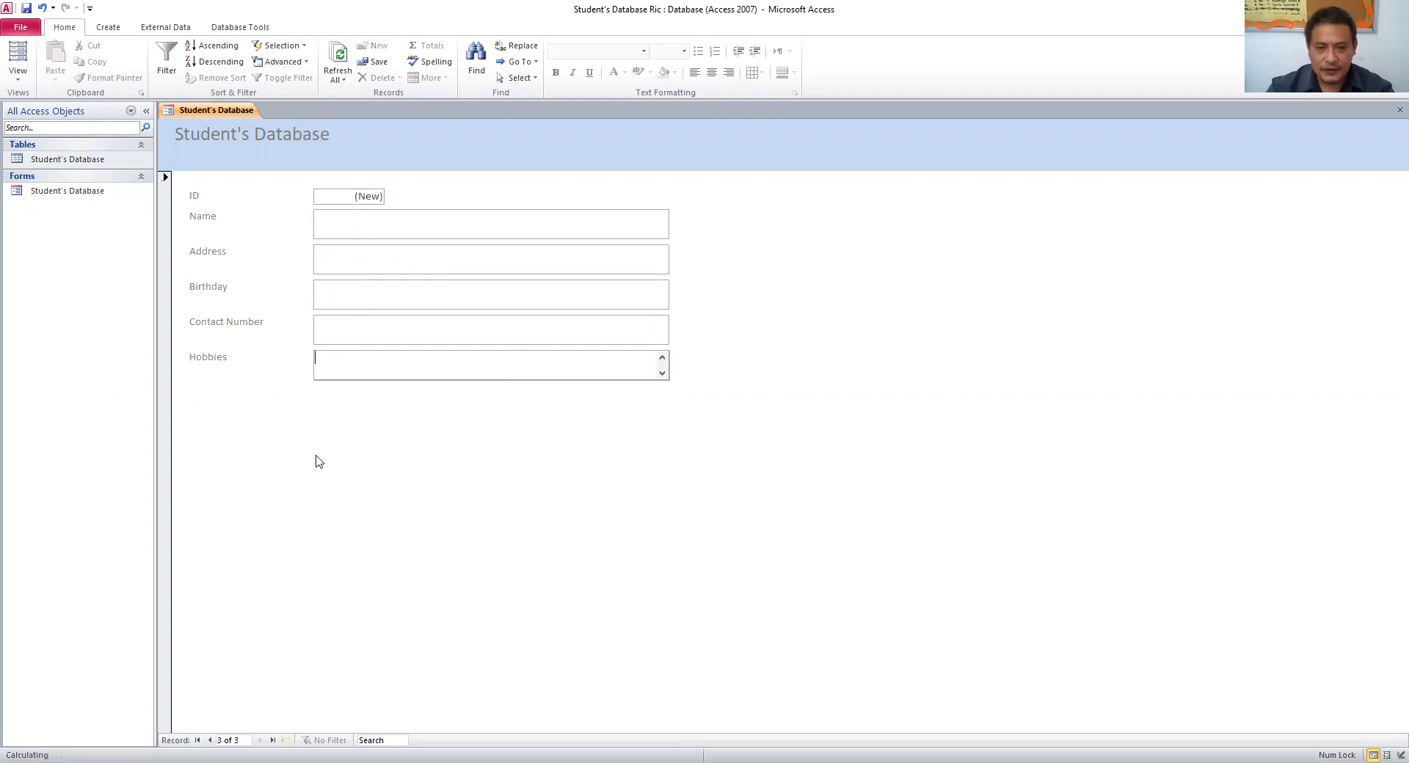
- Enter the third student's name, address, birthday September 1, 2010, contact number and hobby football
click(361, 223)
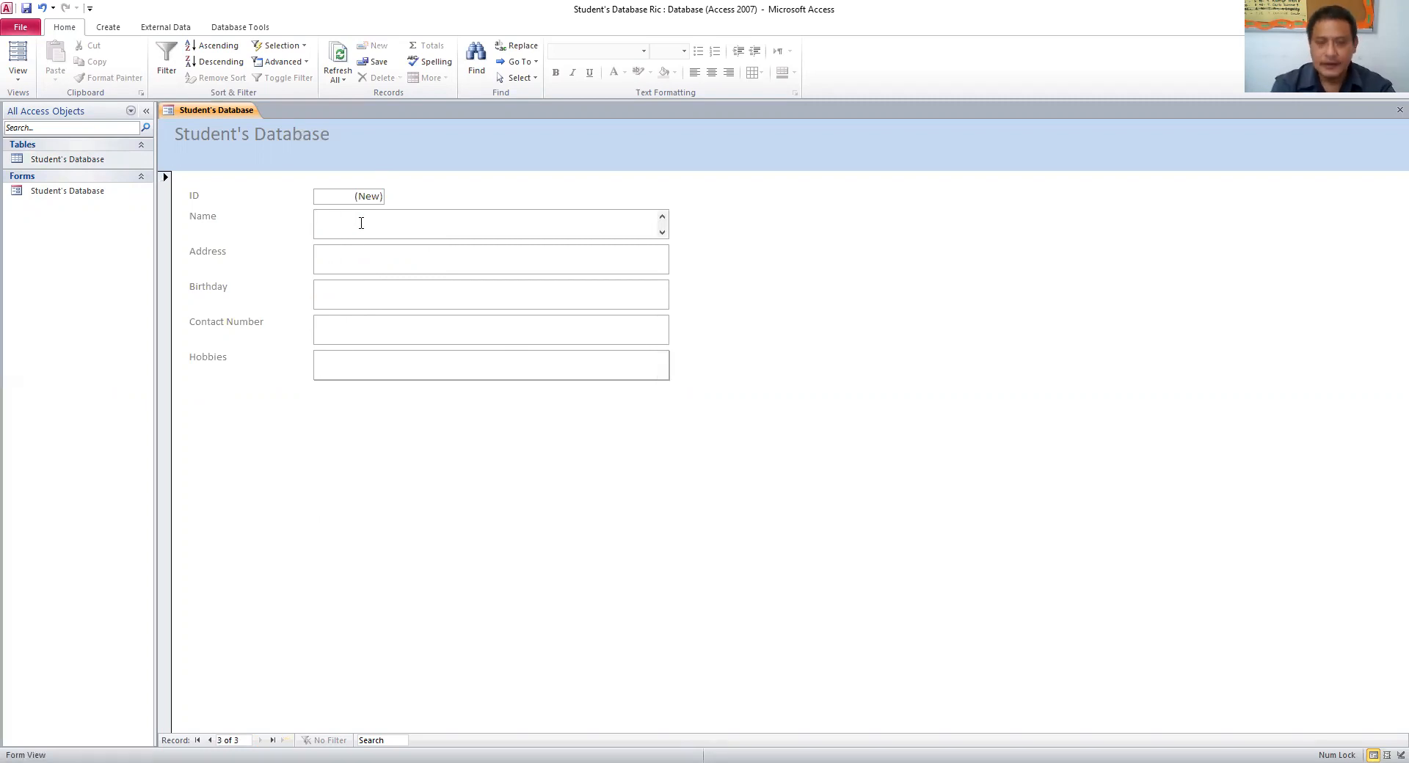
text(Lina)
click(345, 259)
text(Eduar)
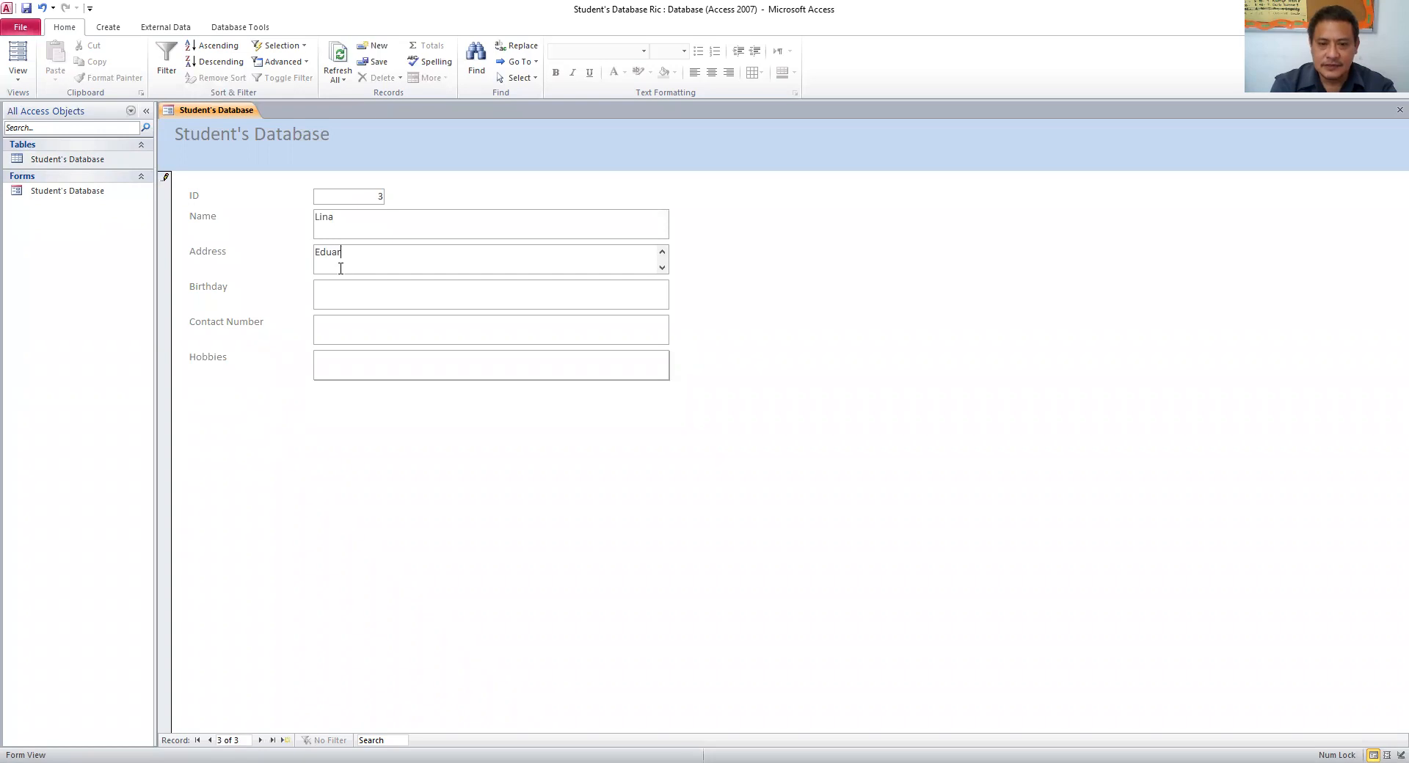
text(do Mondlane)
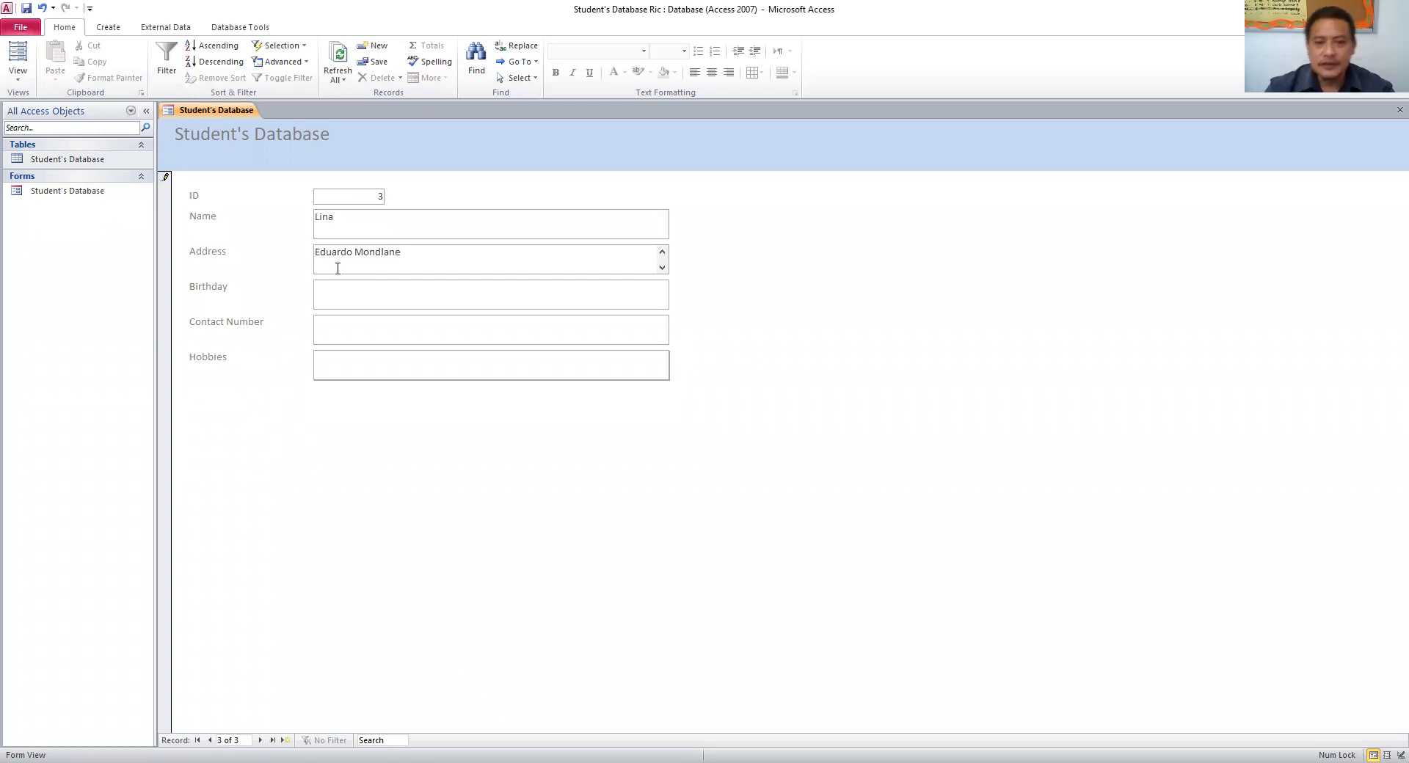
click(336, 286)
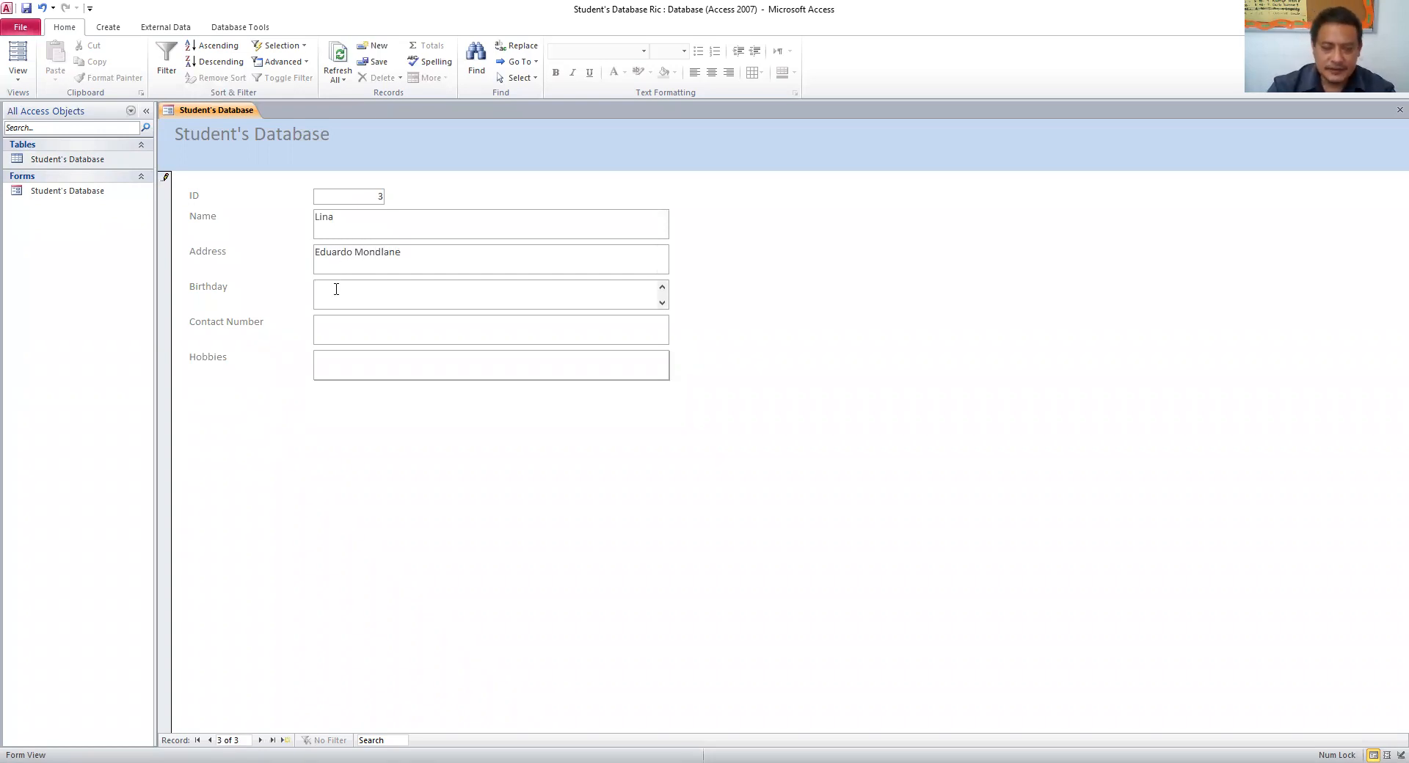
text(Septemb)
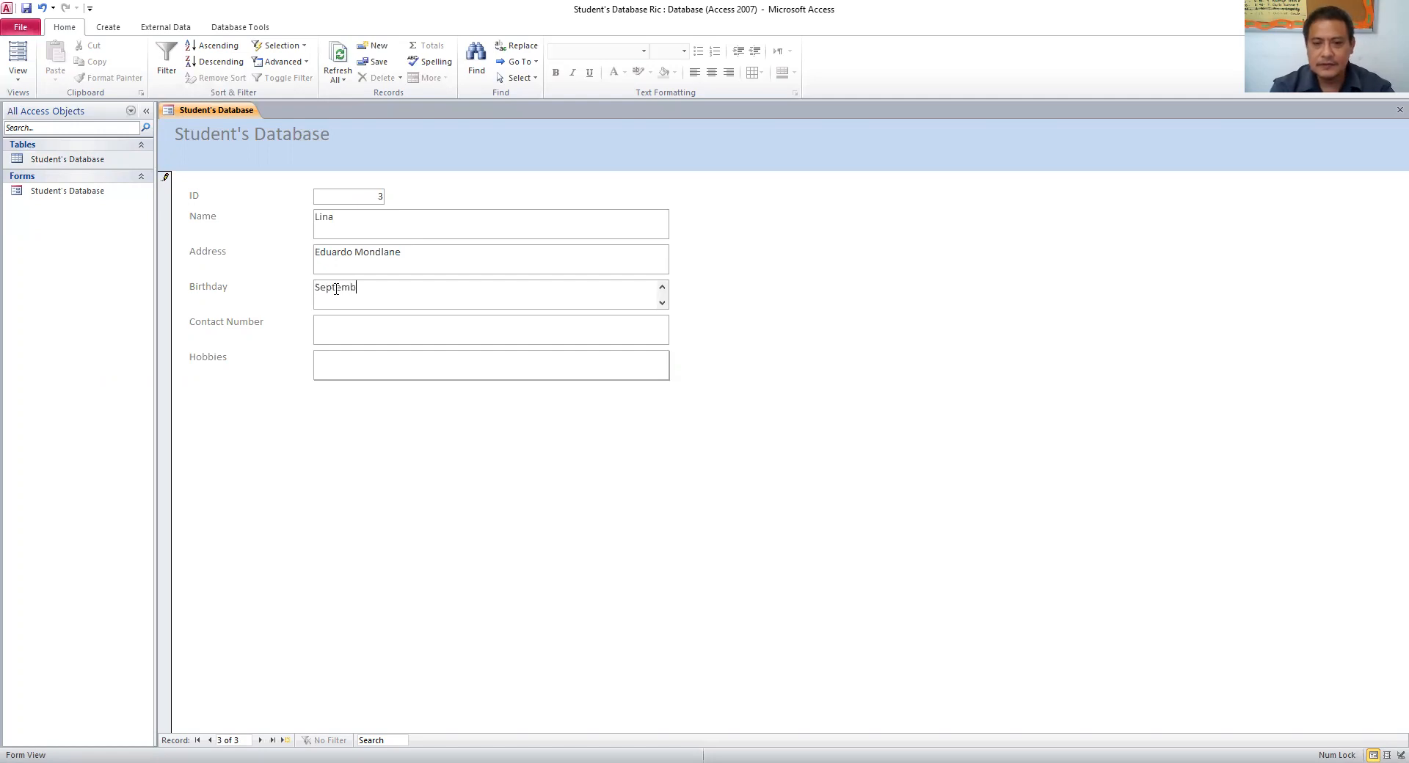
text(er 1, 2010)
click(377, 332)
click(389, 367)
text(football)
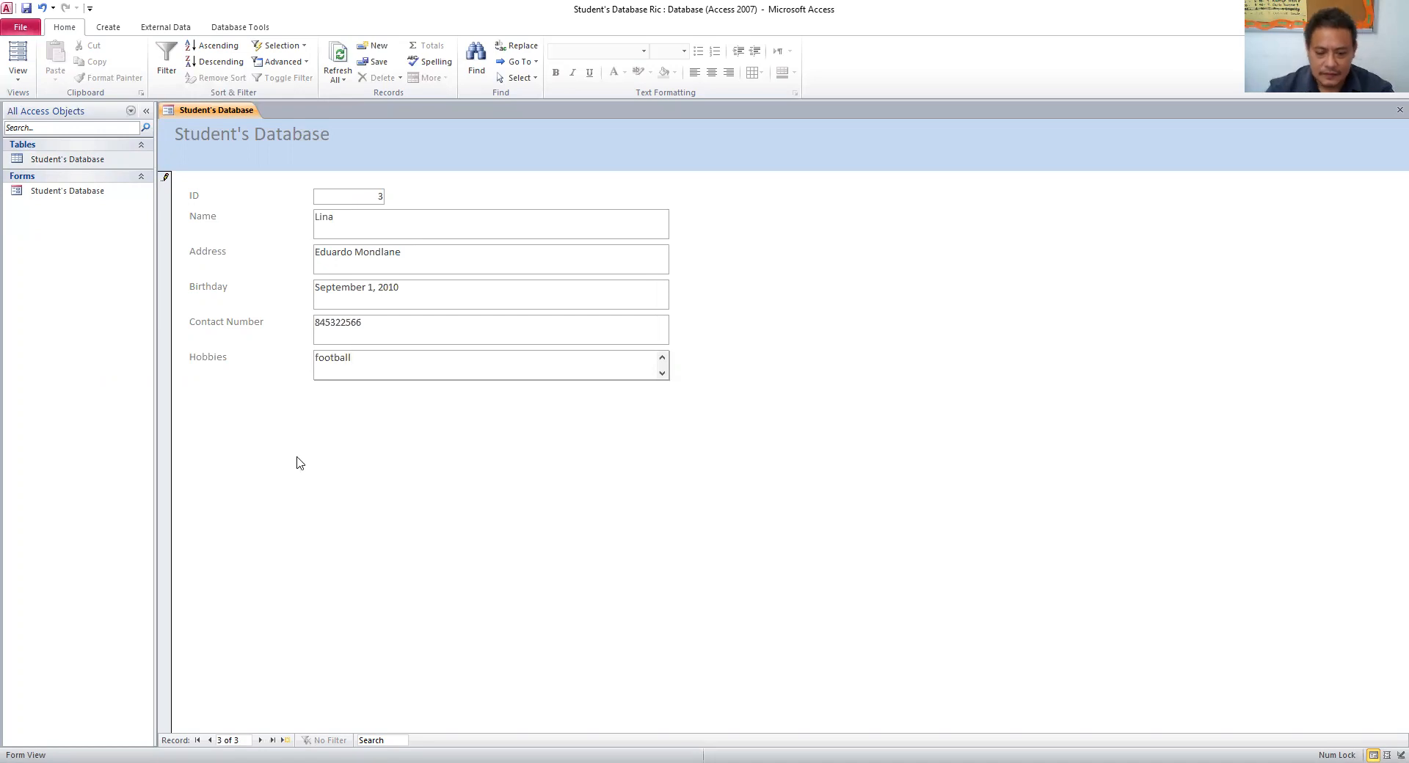
click(261, 740)
- Enter the fourth student's name, address, birthday July 18, 2009, contact number and hobbies football, swimming
click(366, 224)
text(Elizabeth)
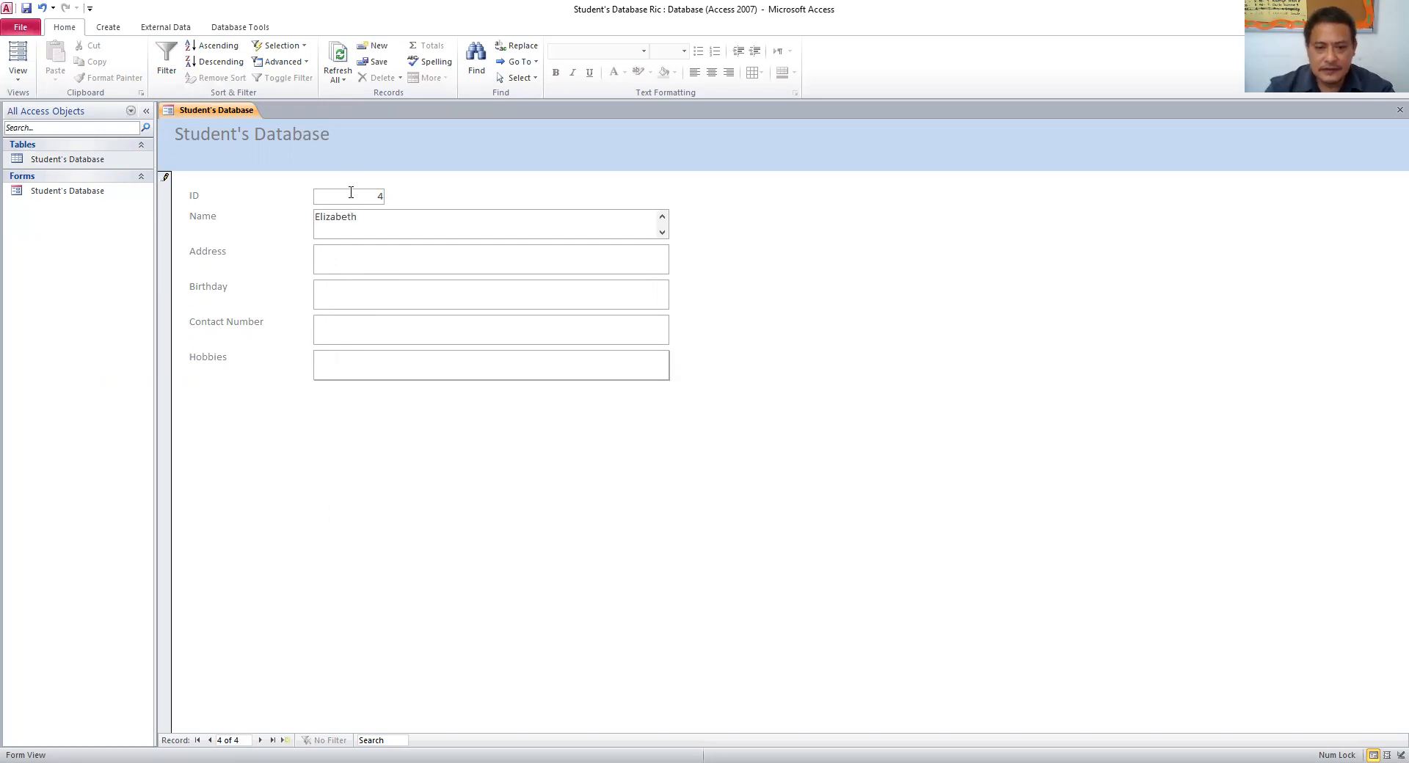
click(379, 253)
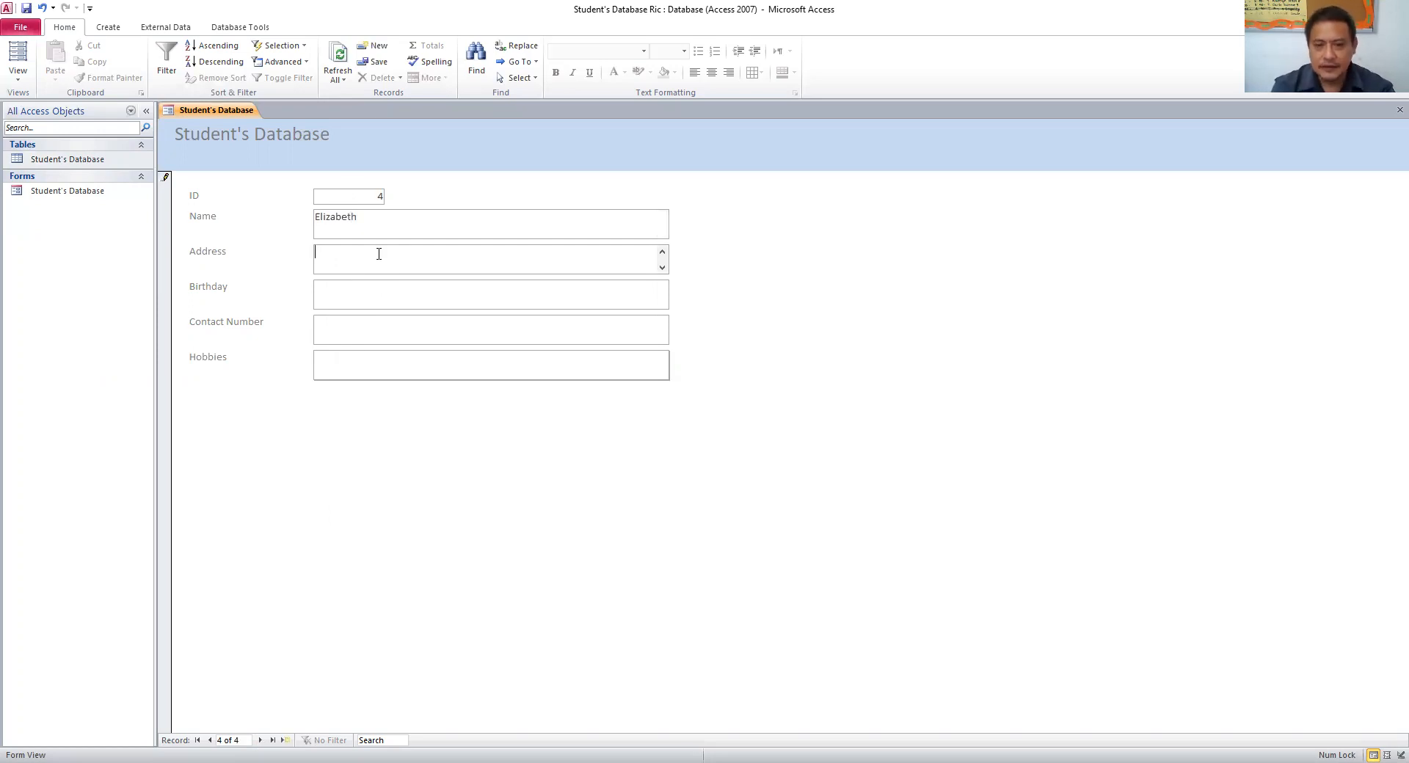
text(Avenida Angola)
click(383, 298)
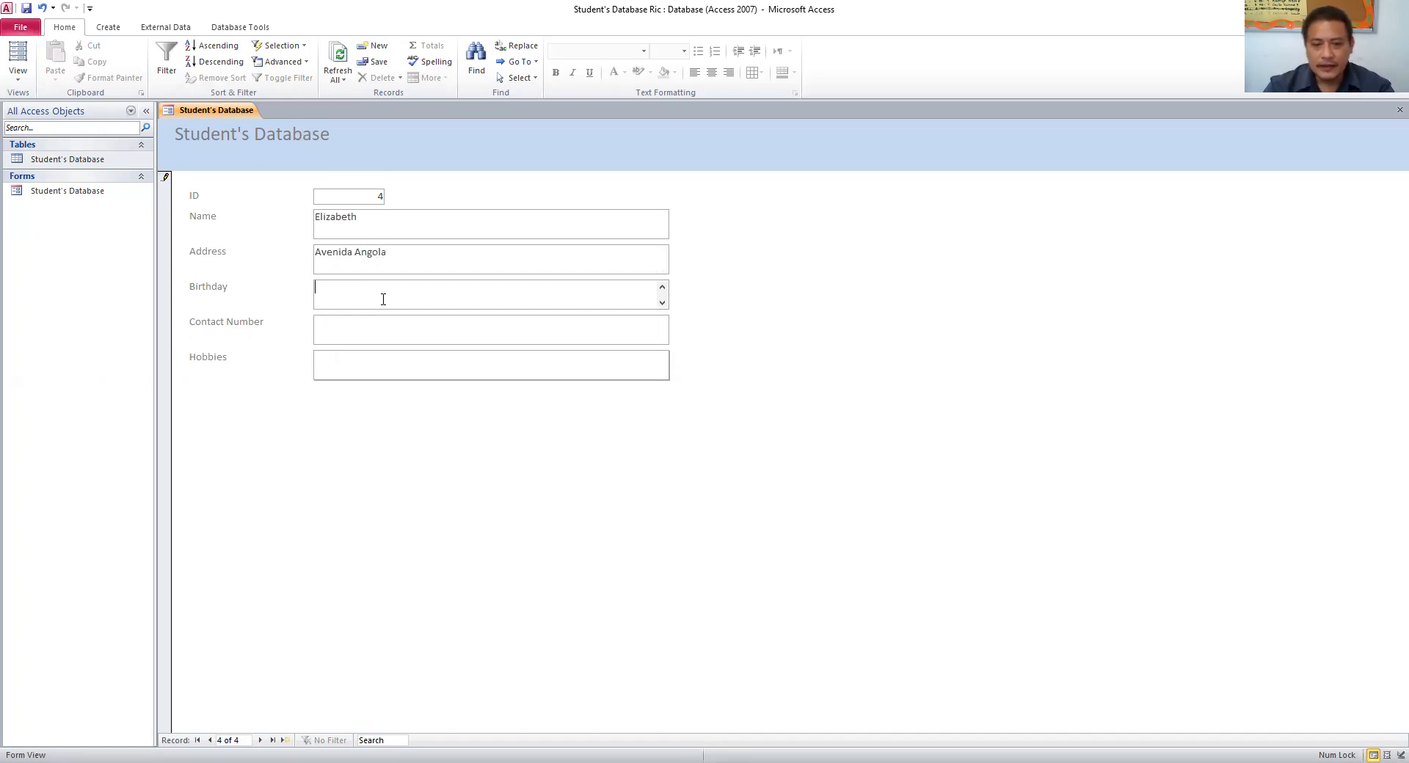
text(Jul)
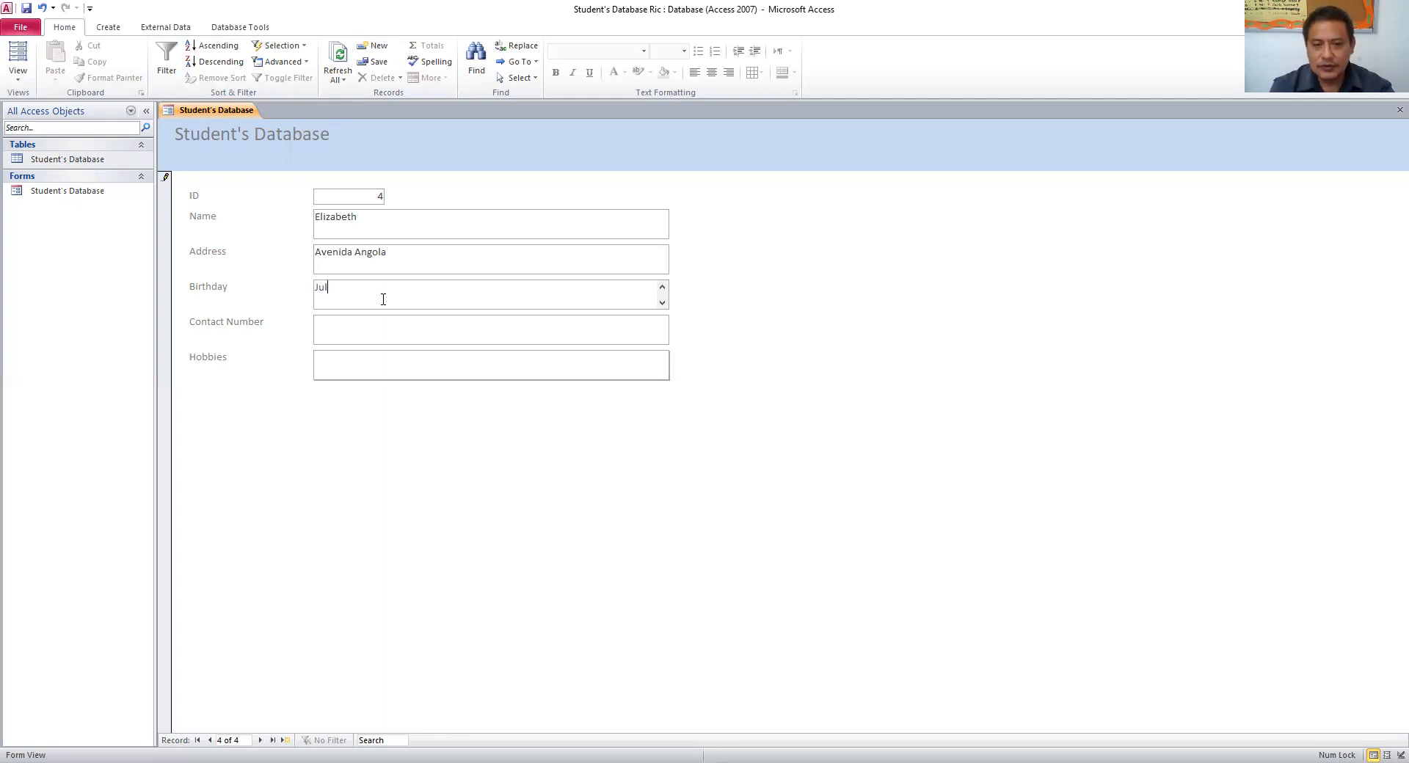
text(y 18)
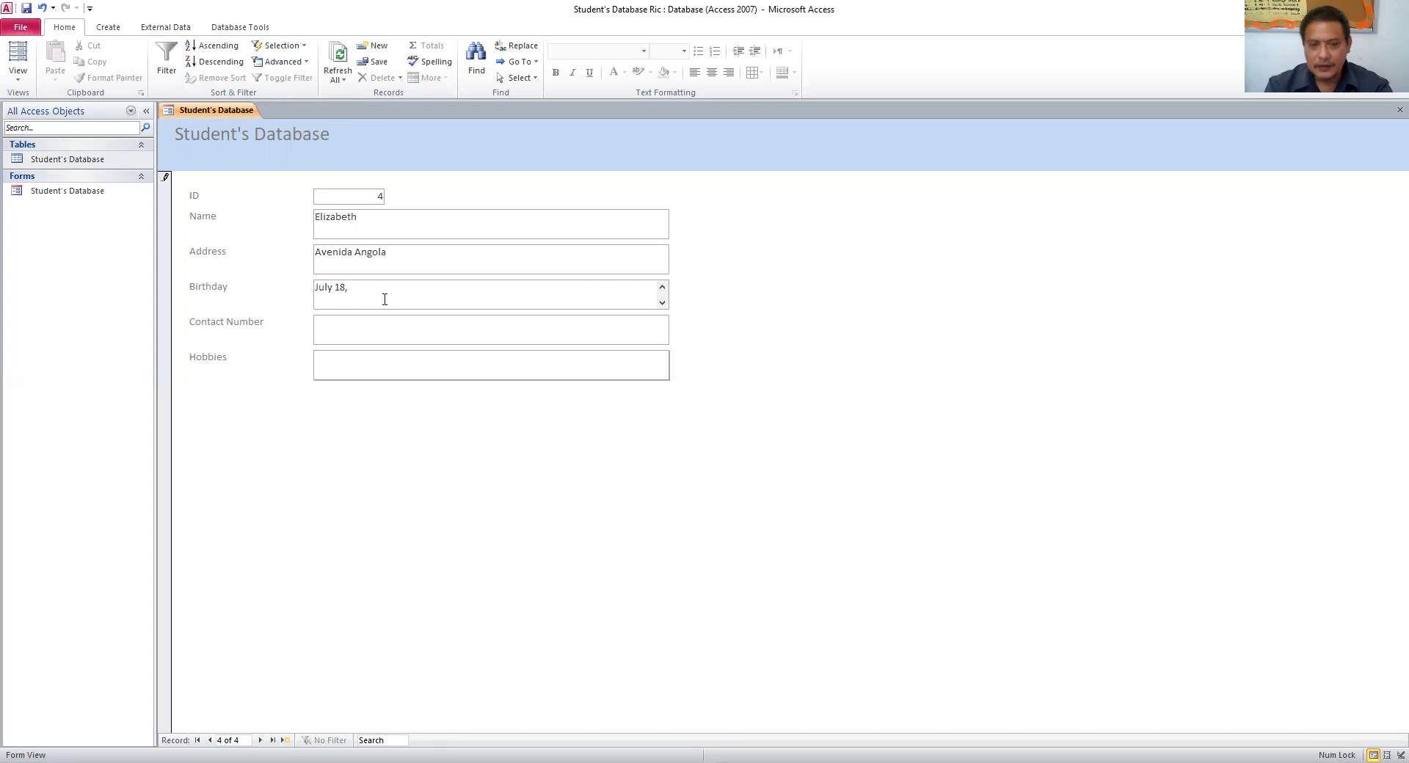
text(, 2009)
click(390, 333)
click(377, 360)
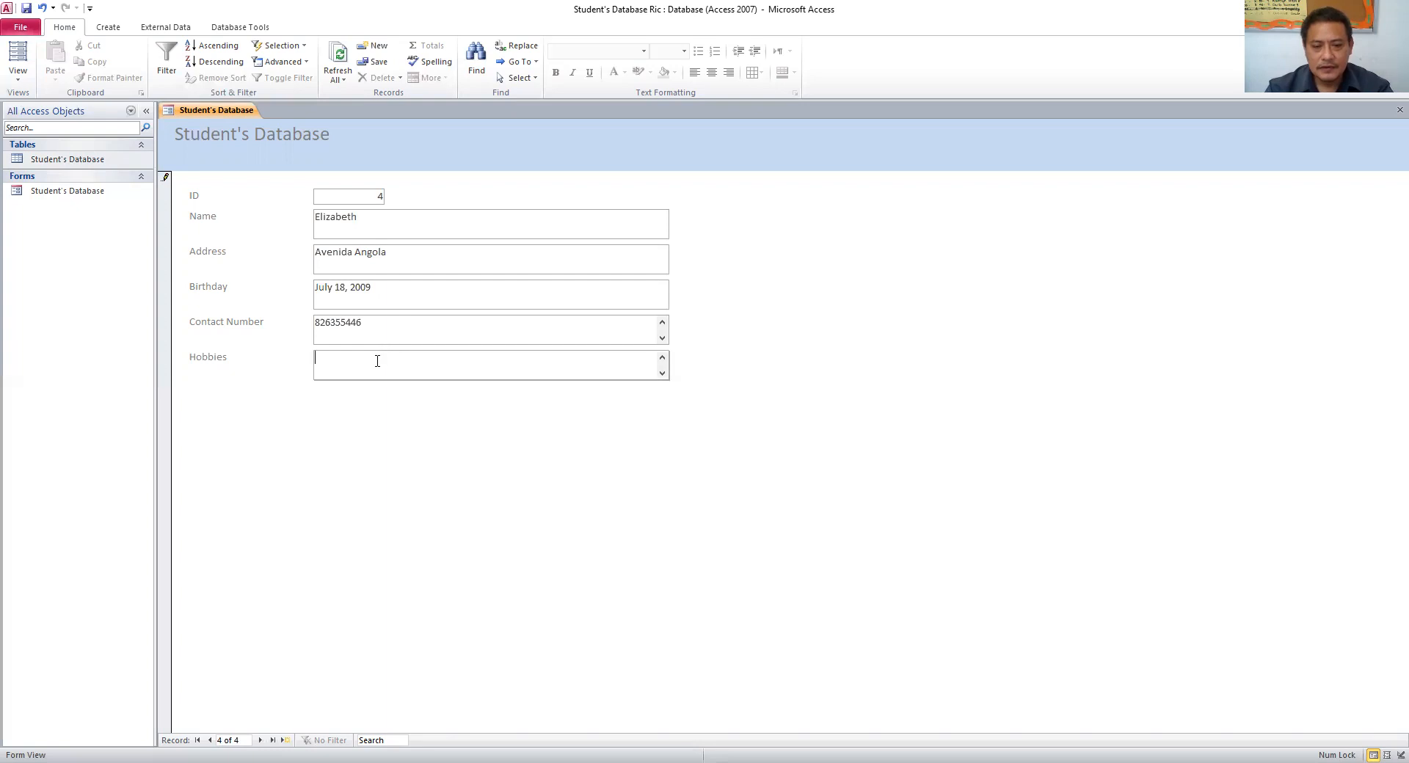
text(footb)
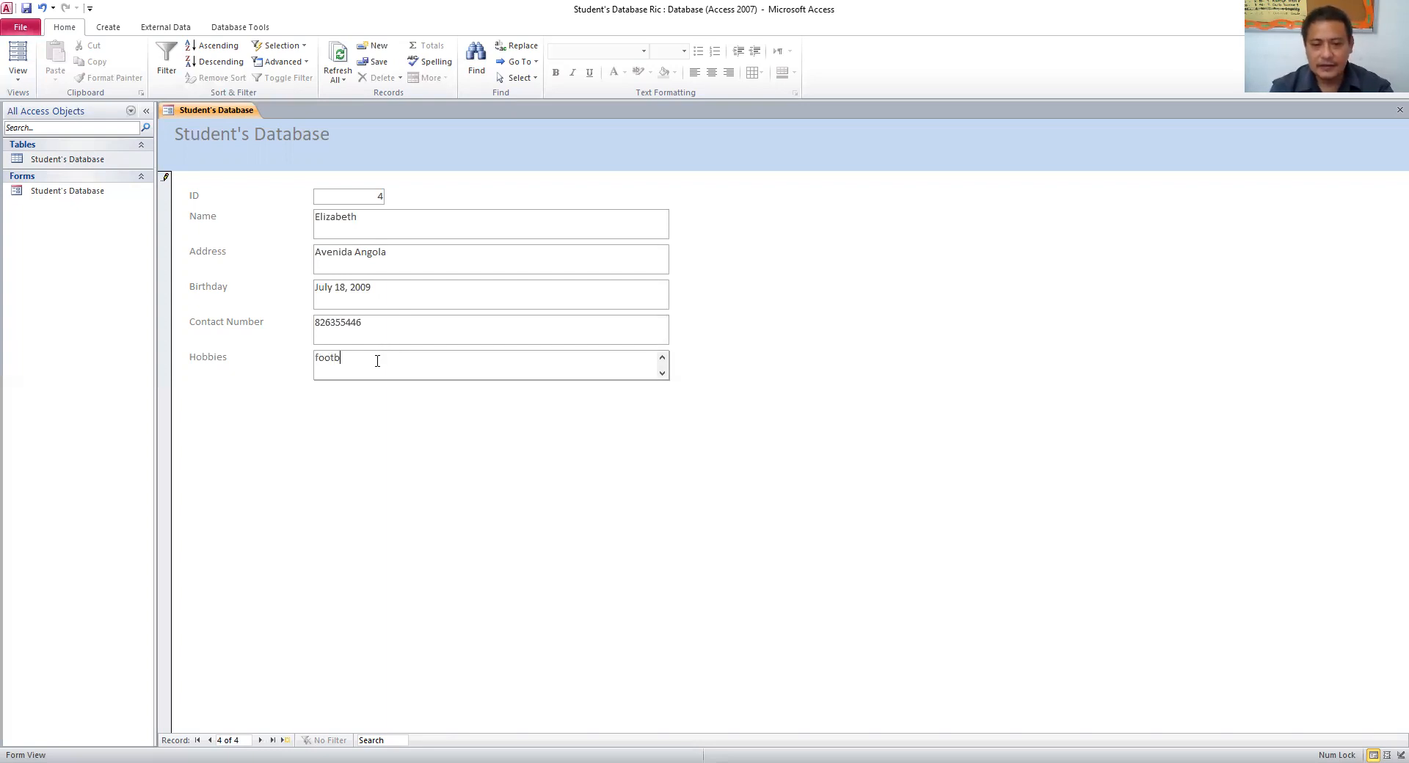
text(all, swimming)
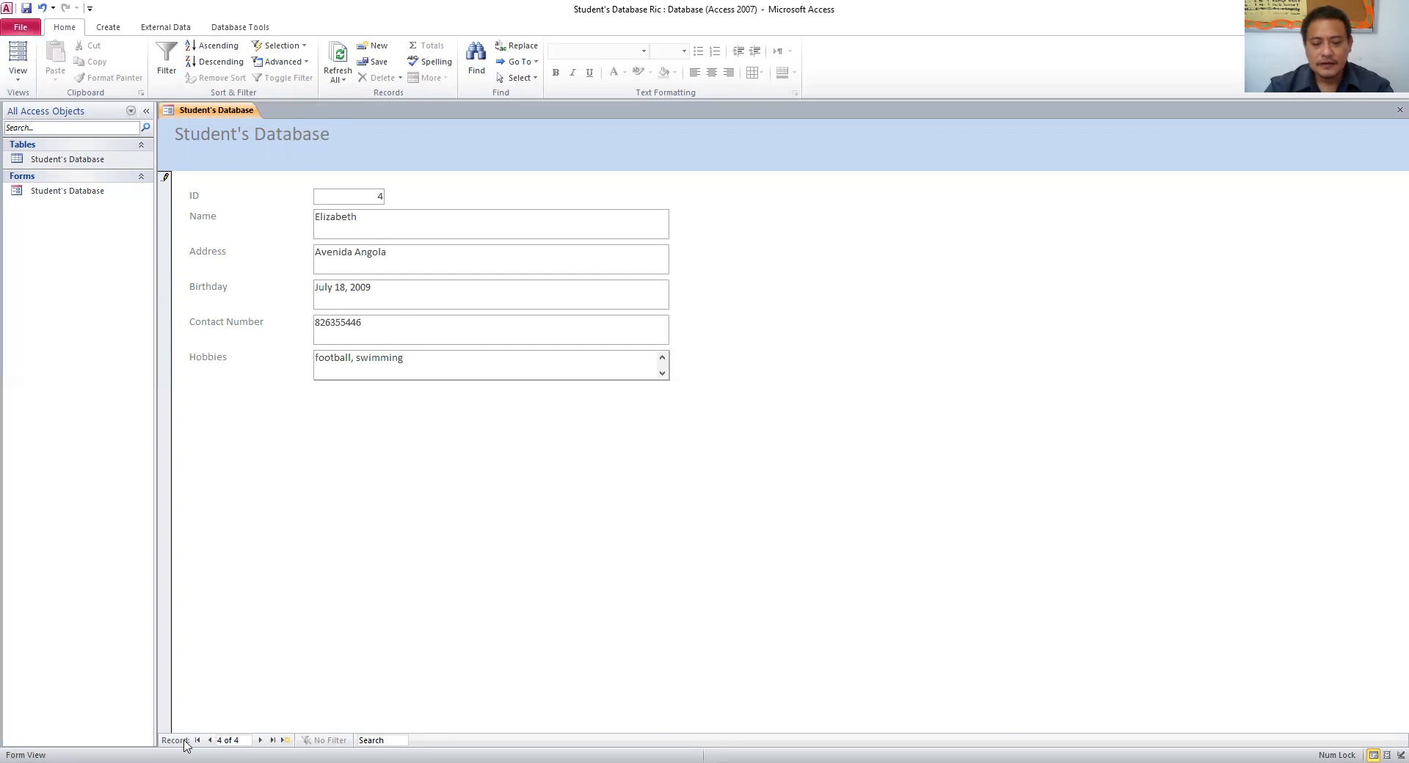
click(286, 740)
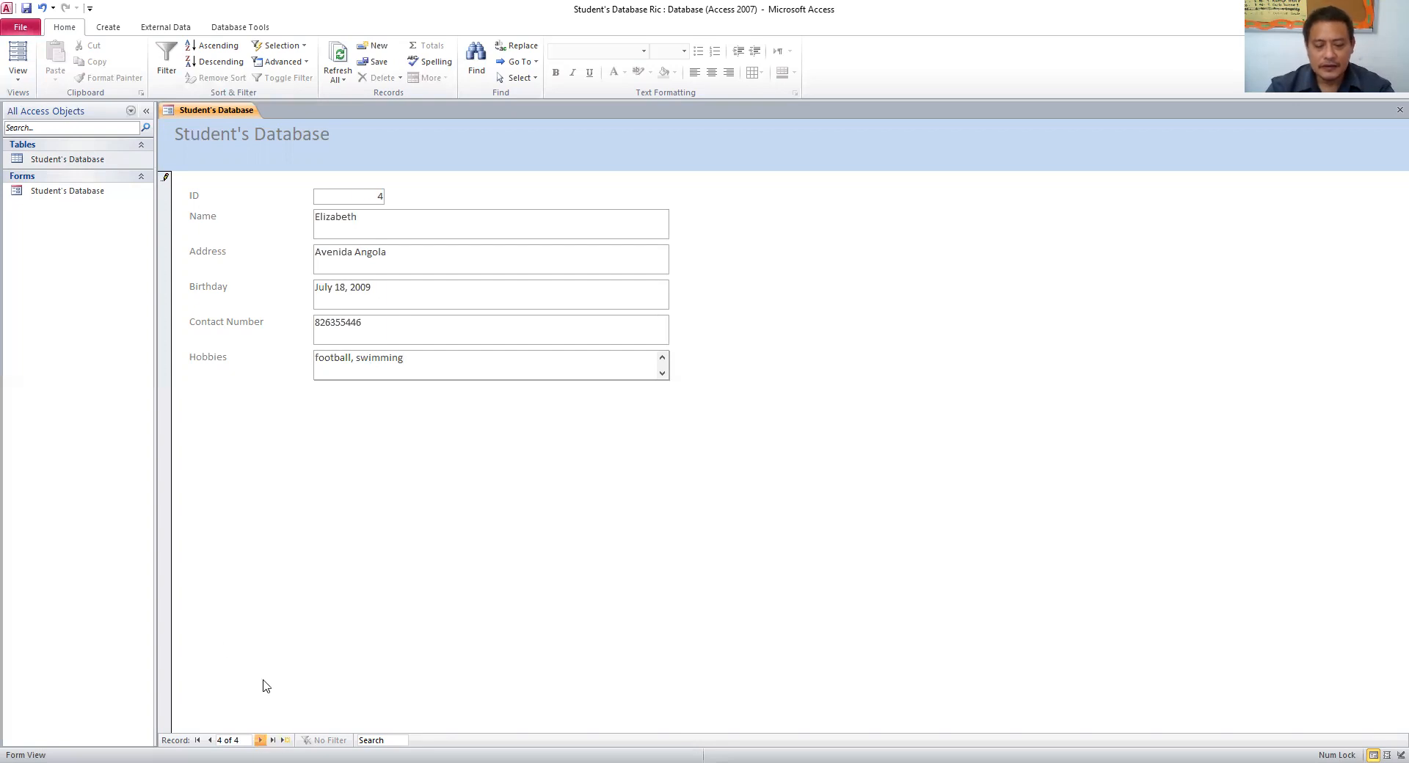
- Enter the fifth student's name and address, correcting a typo in the address
click(385, 226)
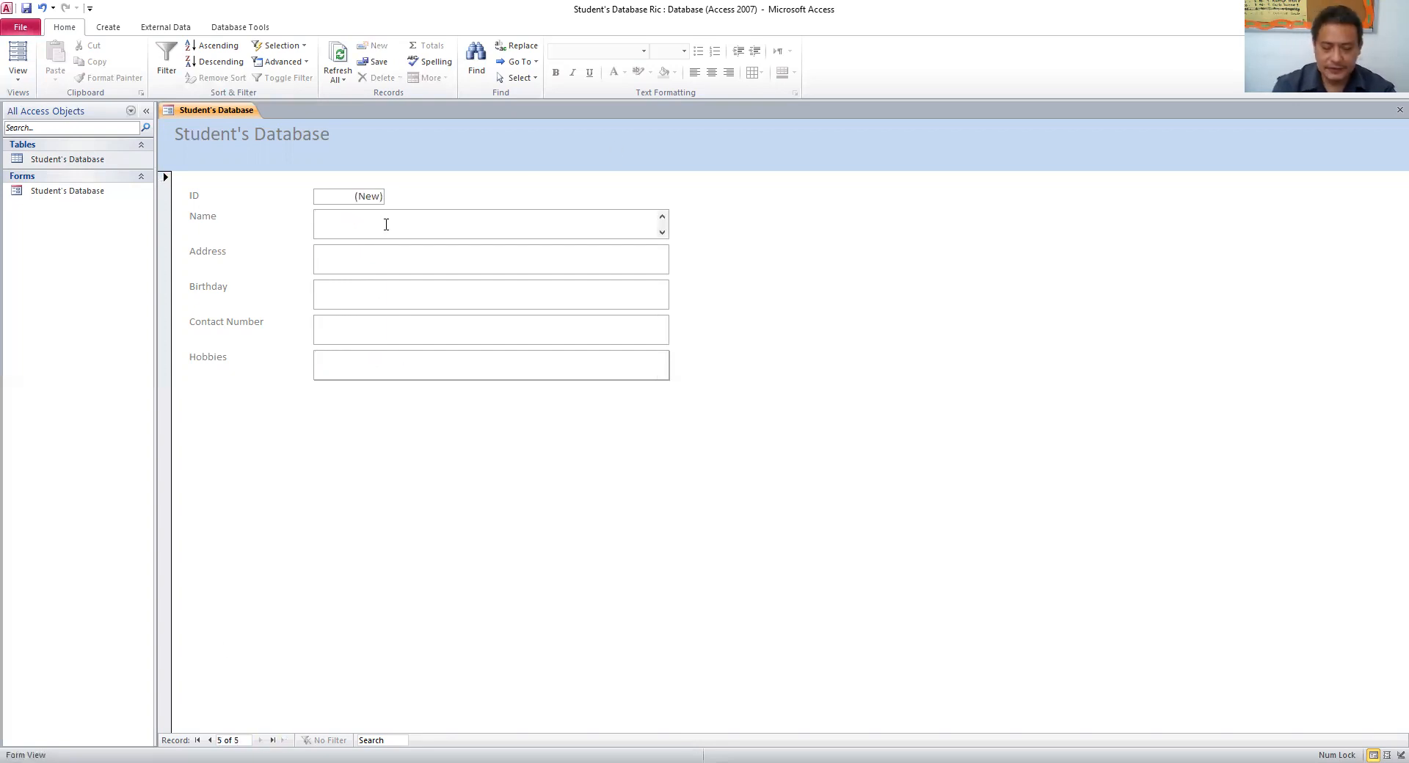
text(Eloise)
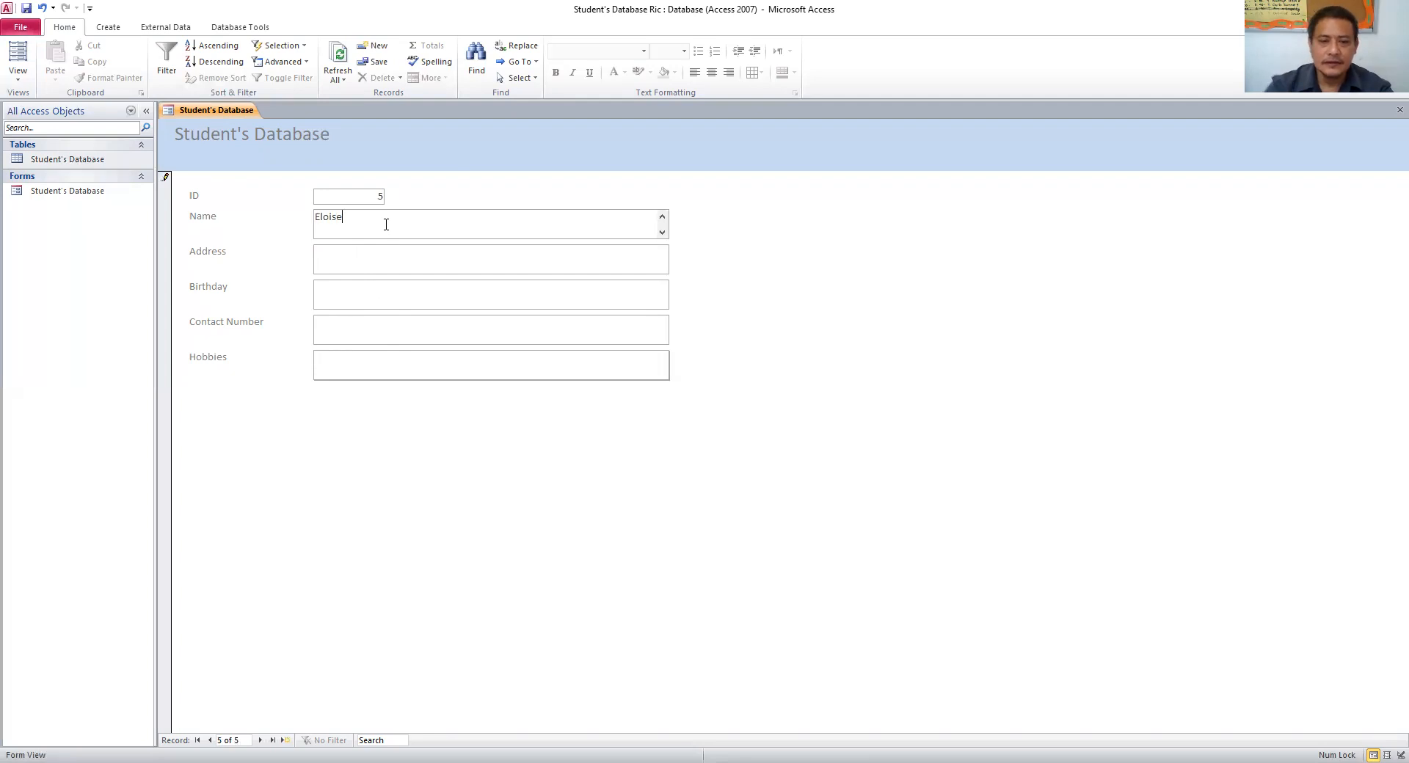
click(342, 261)
text(Avi)
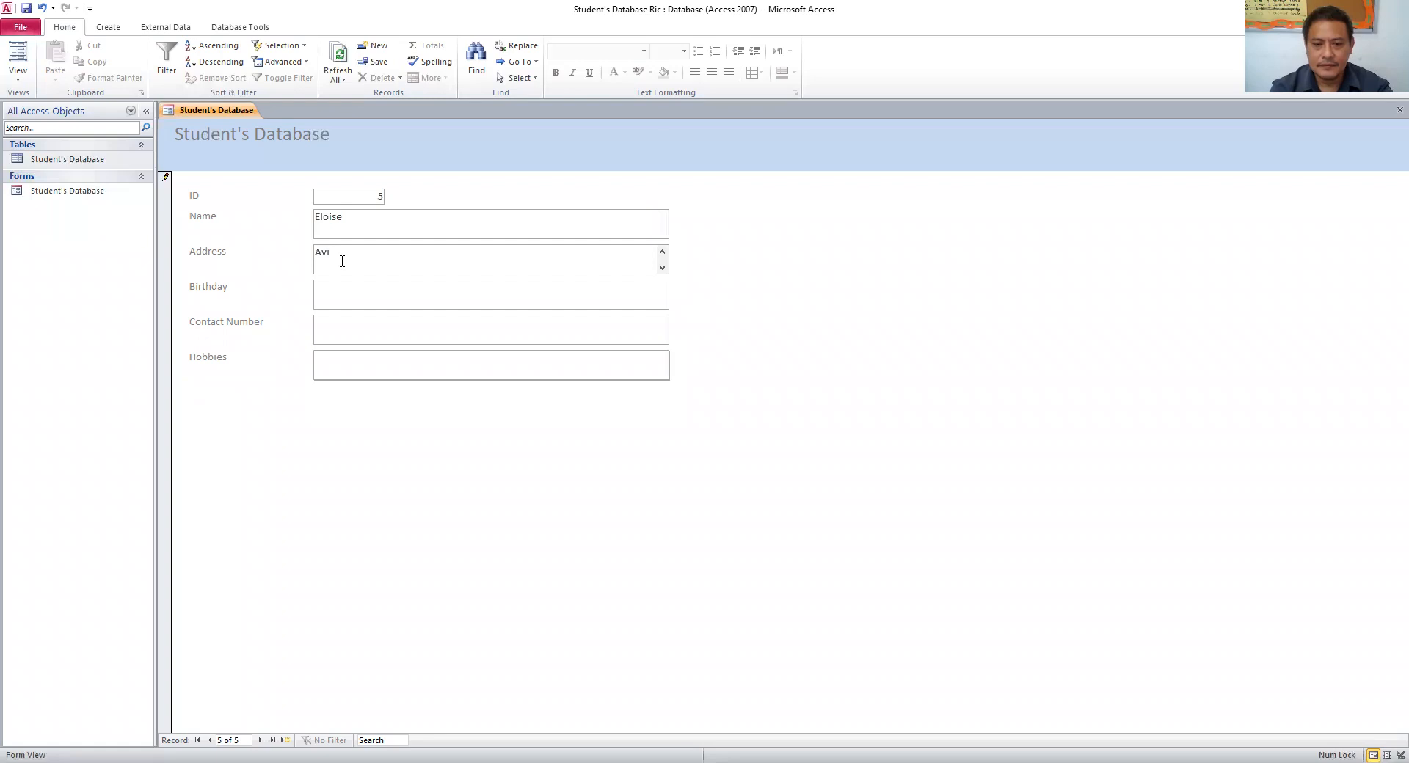
key(BackSpace)
text(enida)
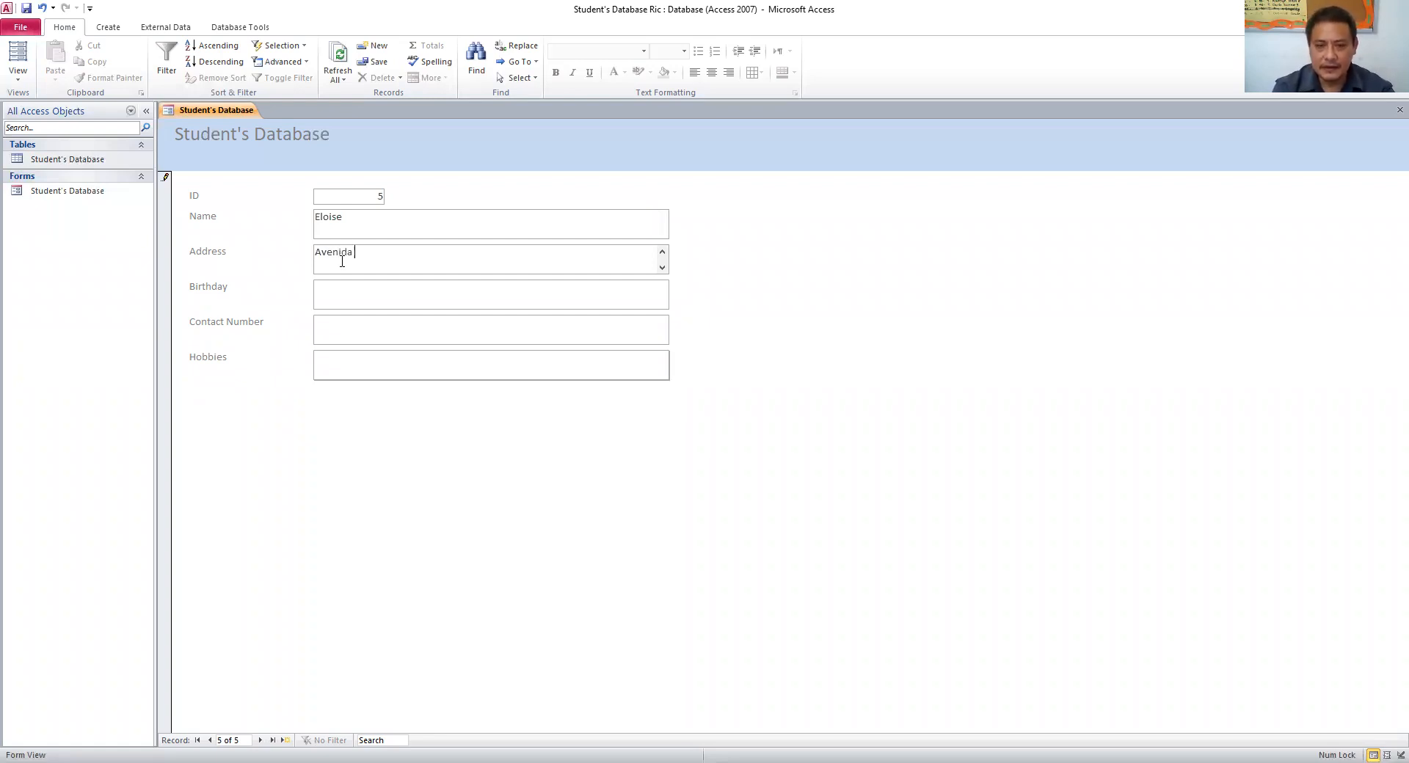
text(Samora Machel)
- Add birthday August 3, 2010, the contact number and hobbies swimming, football, then open a blank record
click(335, 299)
text(Augus)
key(BackSpace)
key(BackSpace)
key(BackSpace)
text(gust 3, 201)
click(367, 340)
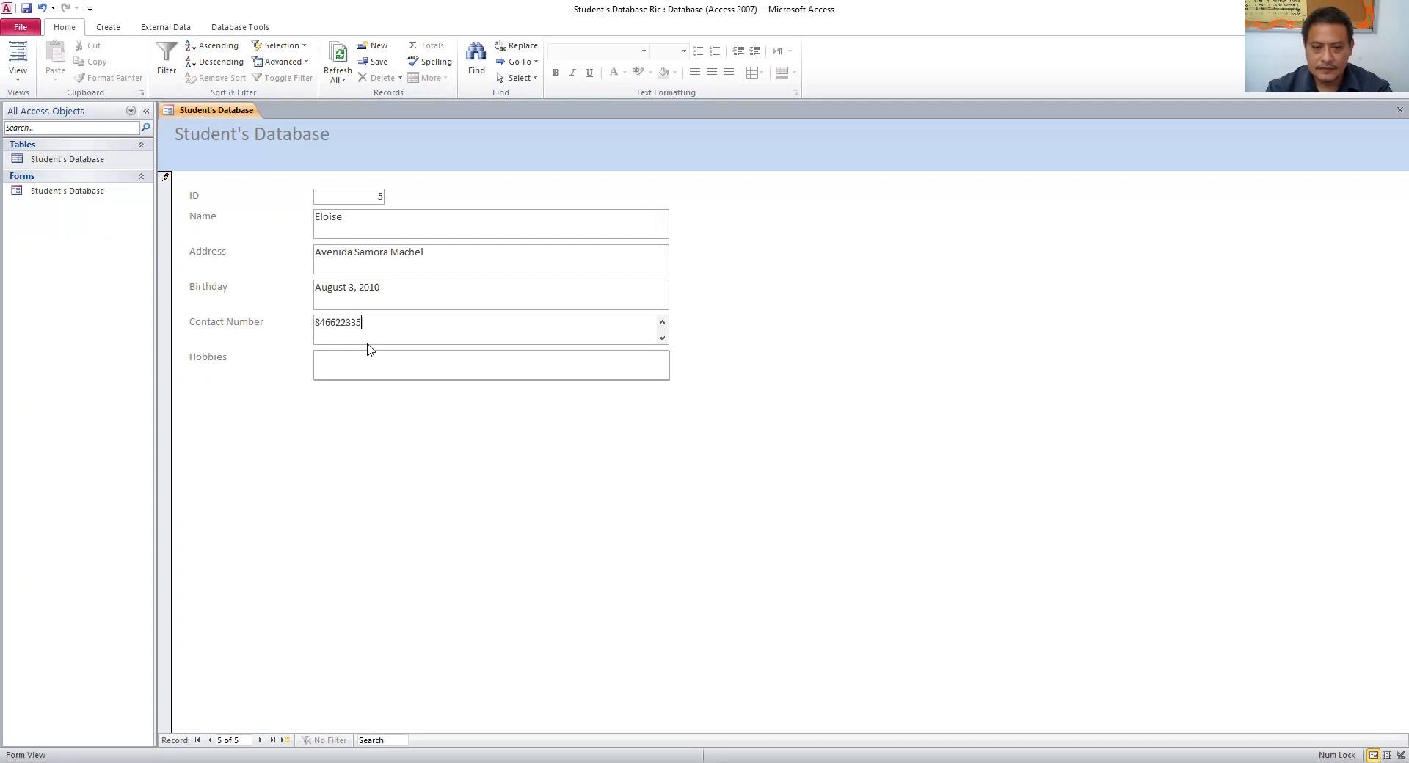
click(377, 365)
text(sw)
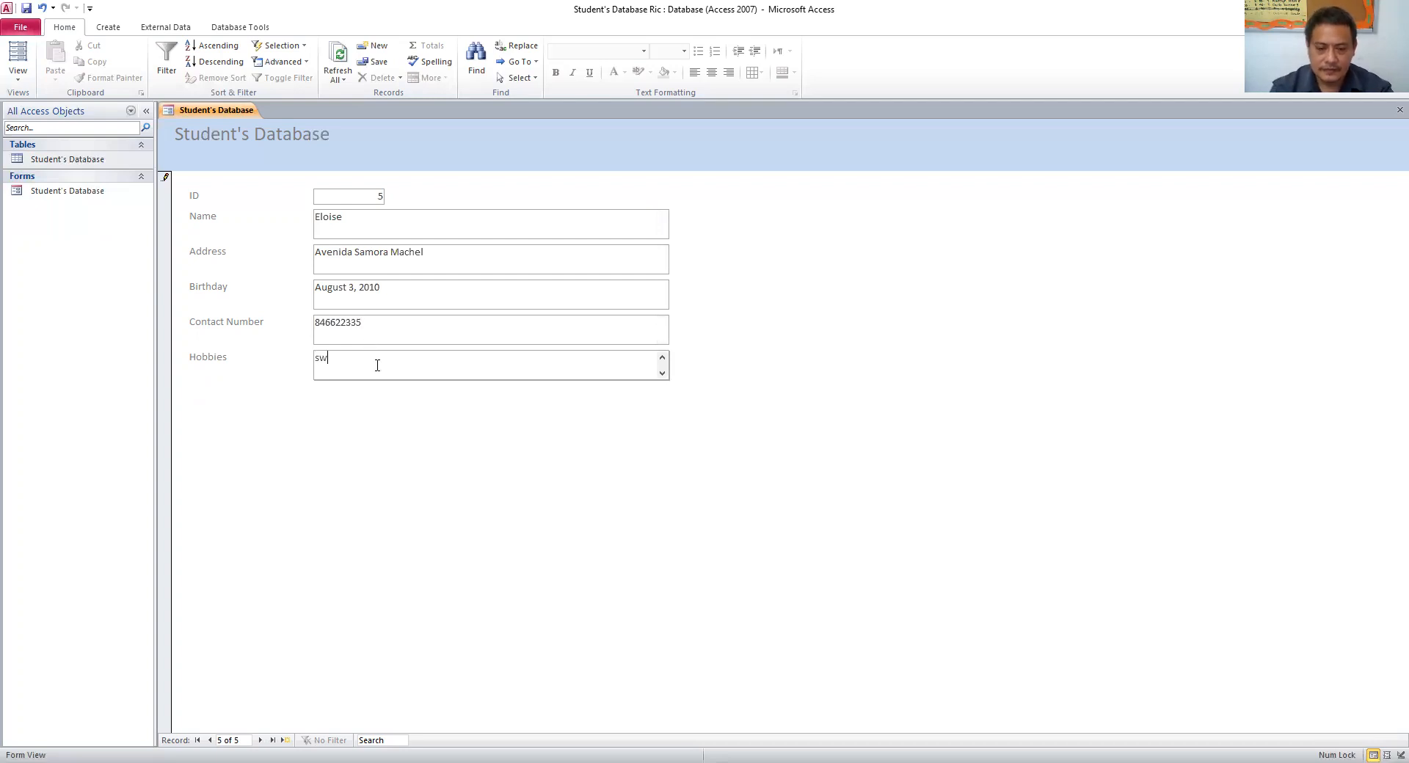
text(imming, football)
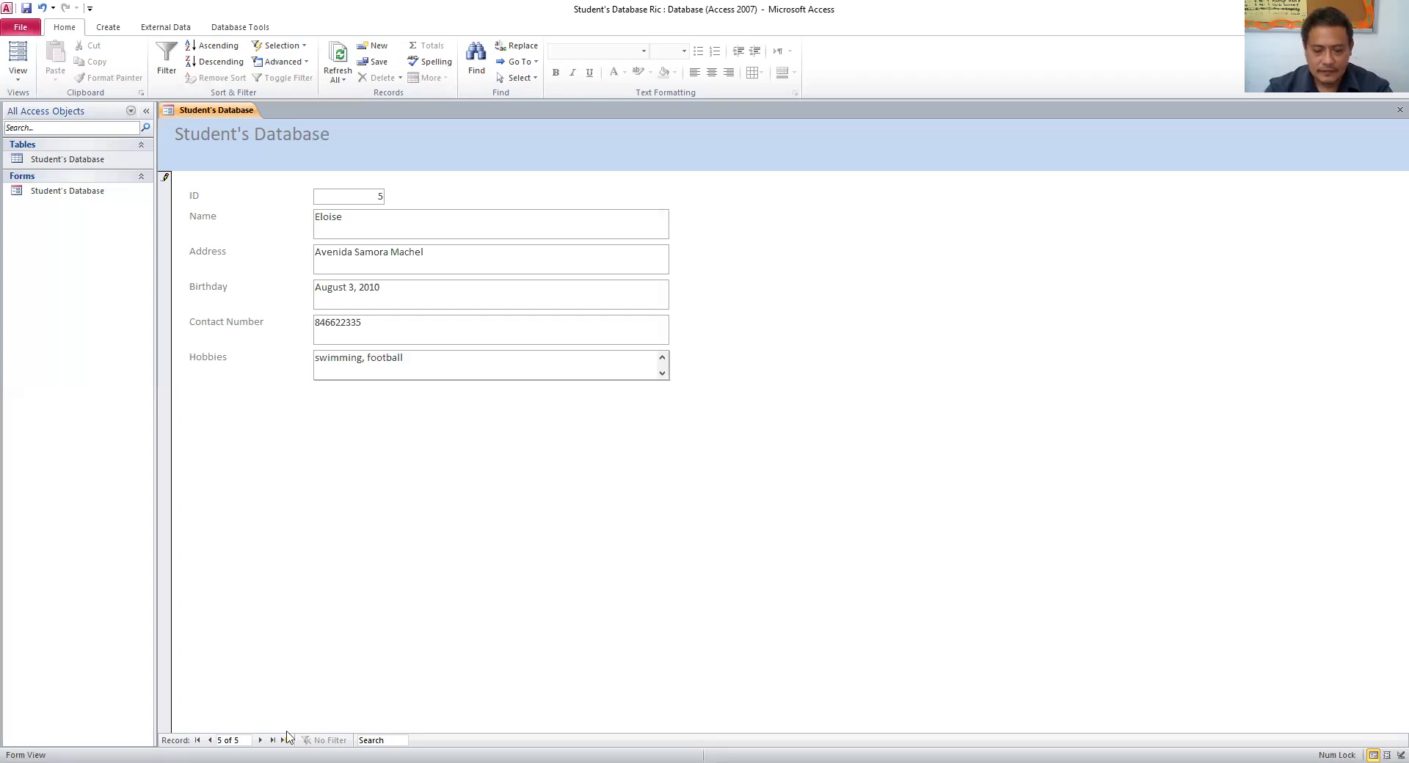
click(260, 740)
- Enter the sixth student's name, address, birthday August 4, 2010, contact number and hobbies football, basketball
click(397, 230)
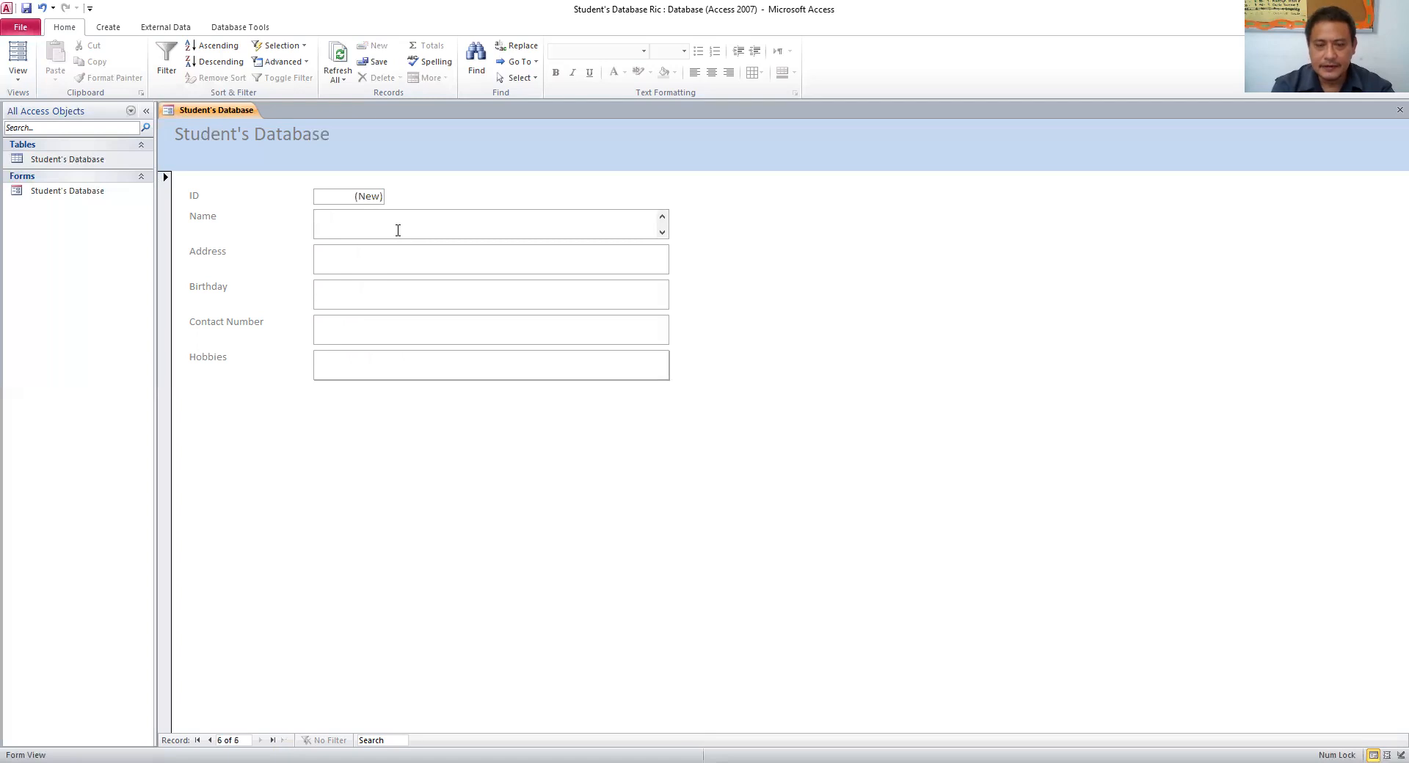
text(Kwe)
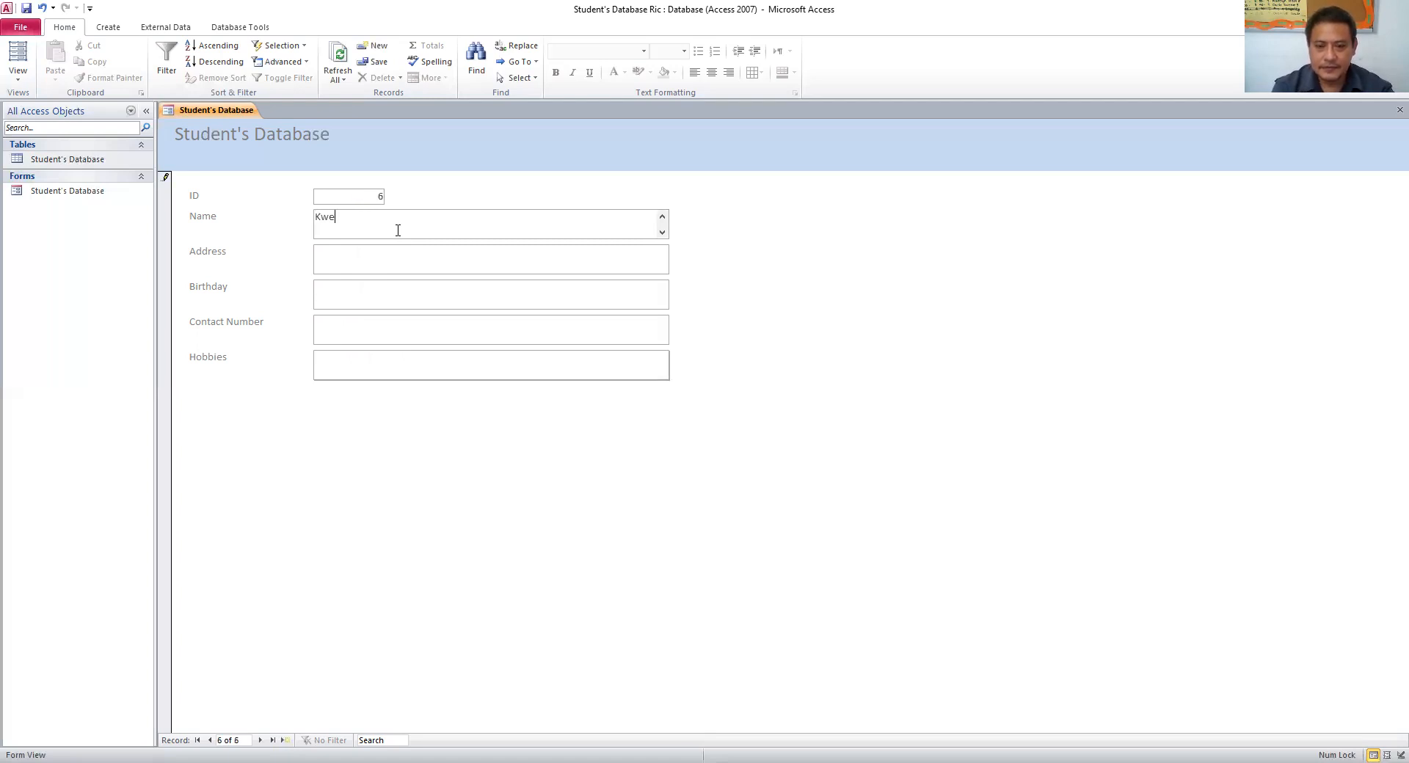
text(we)
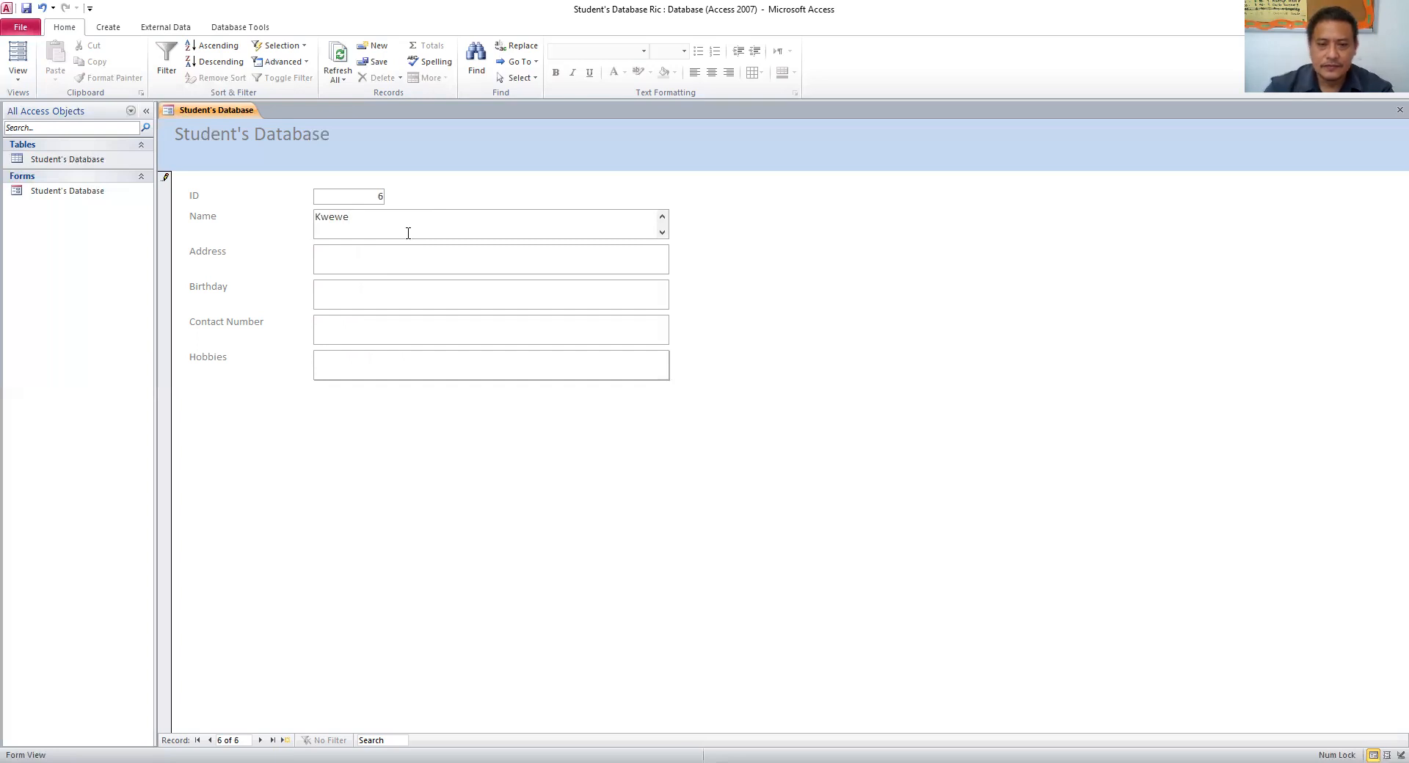
click(371, 268)
text(Av)
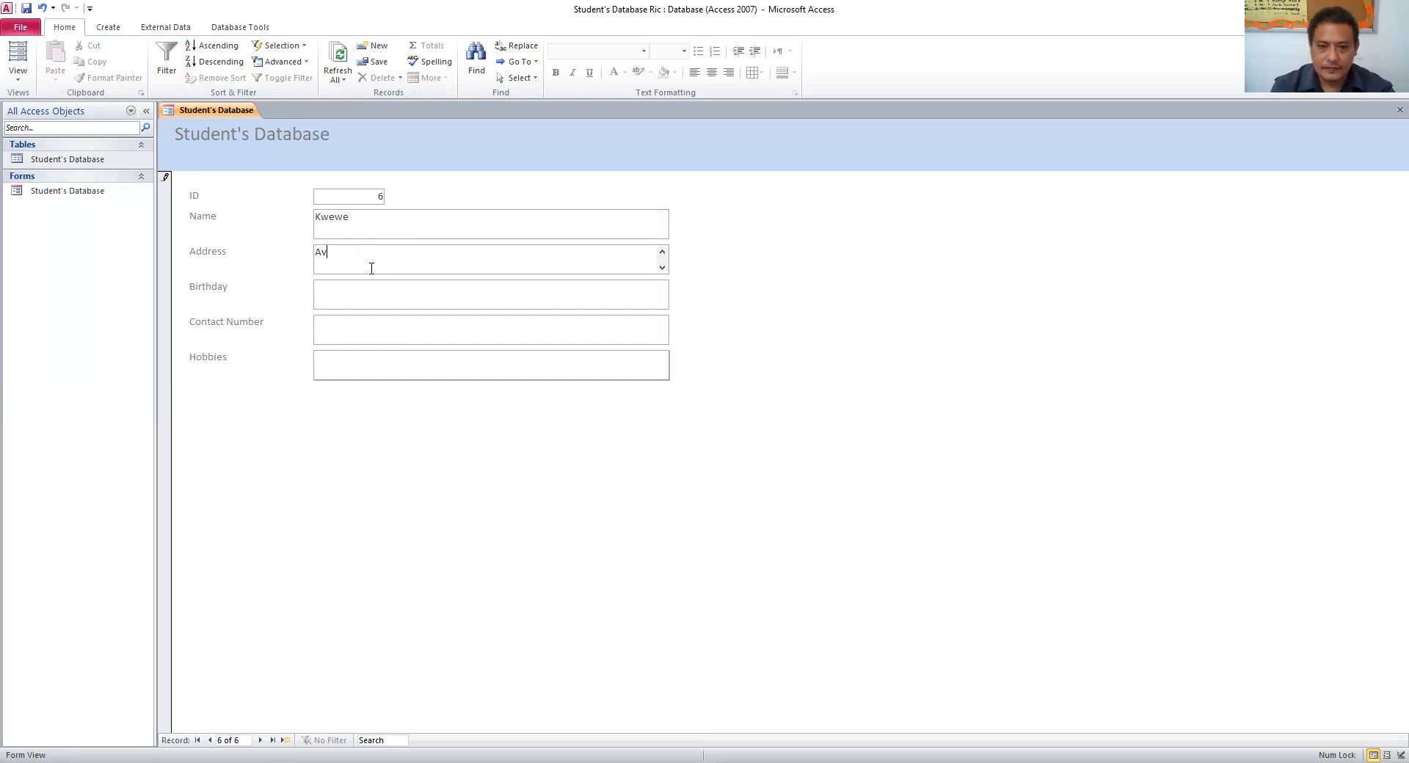
text(enida Ma)
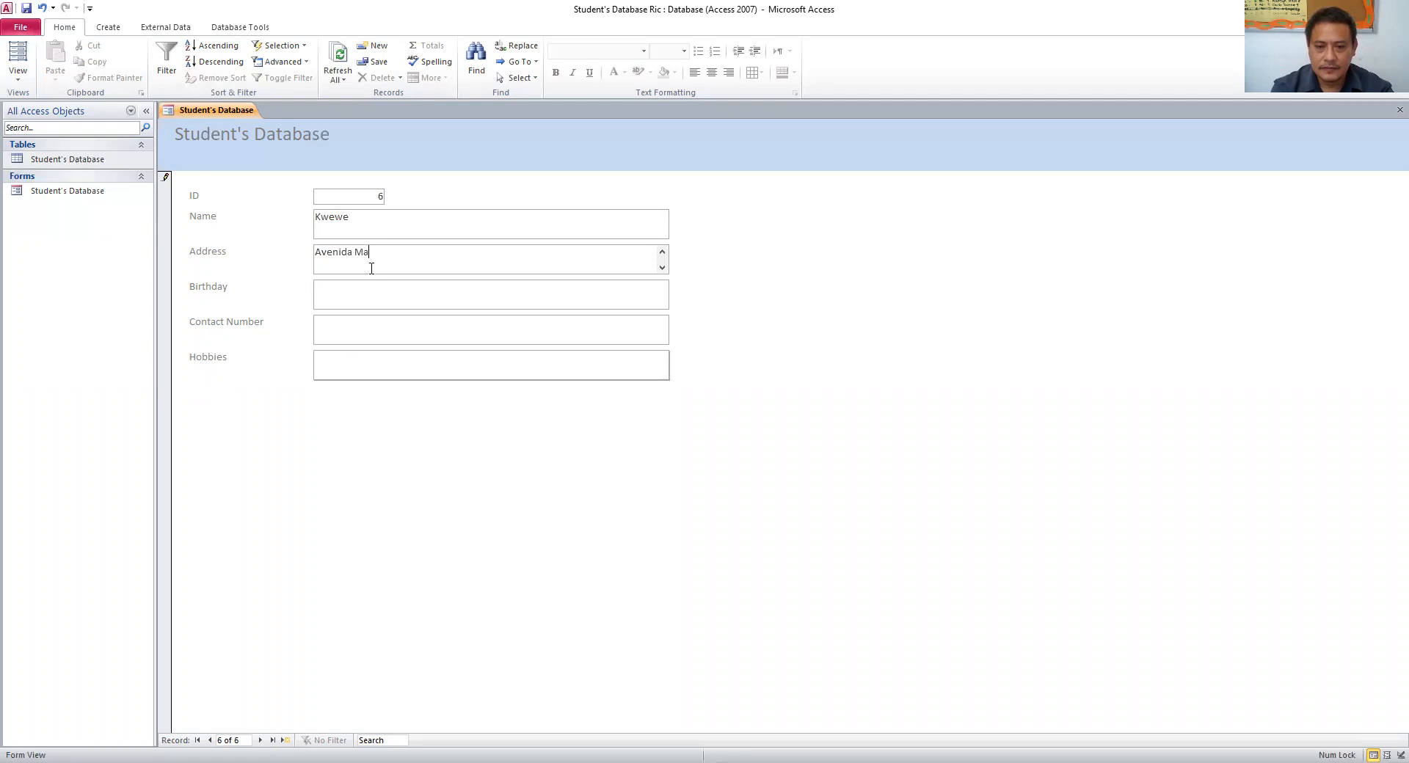
text(o Tse Tung)
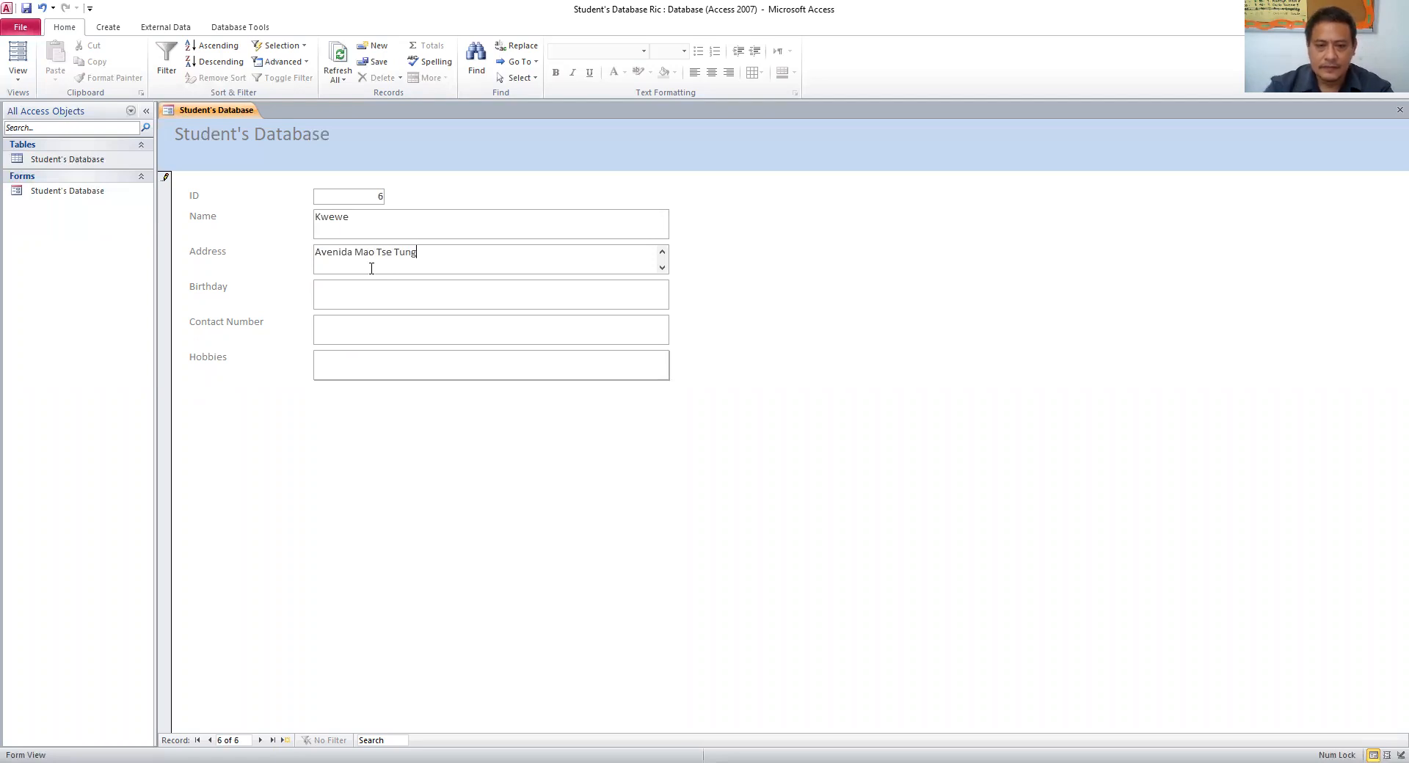
click(392, 285)
text(August 4, 210)
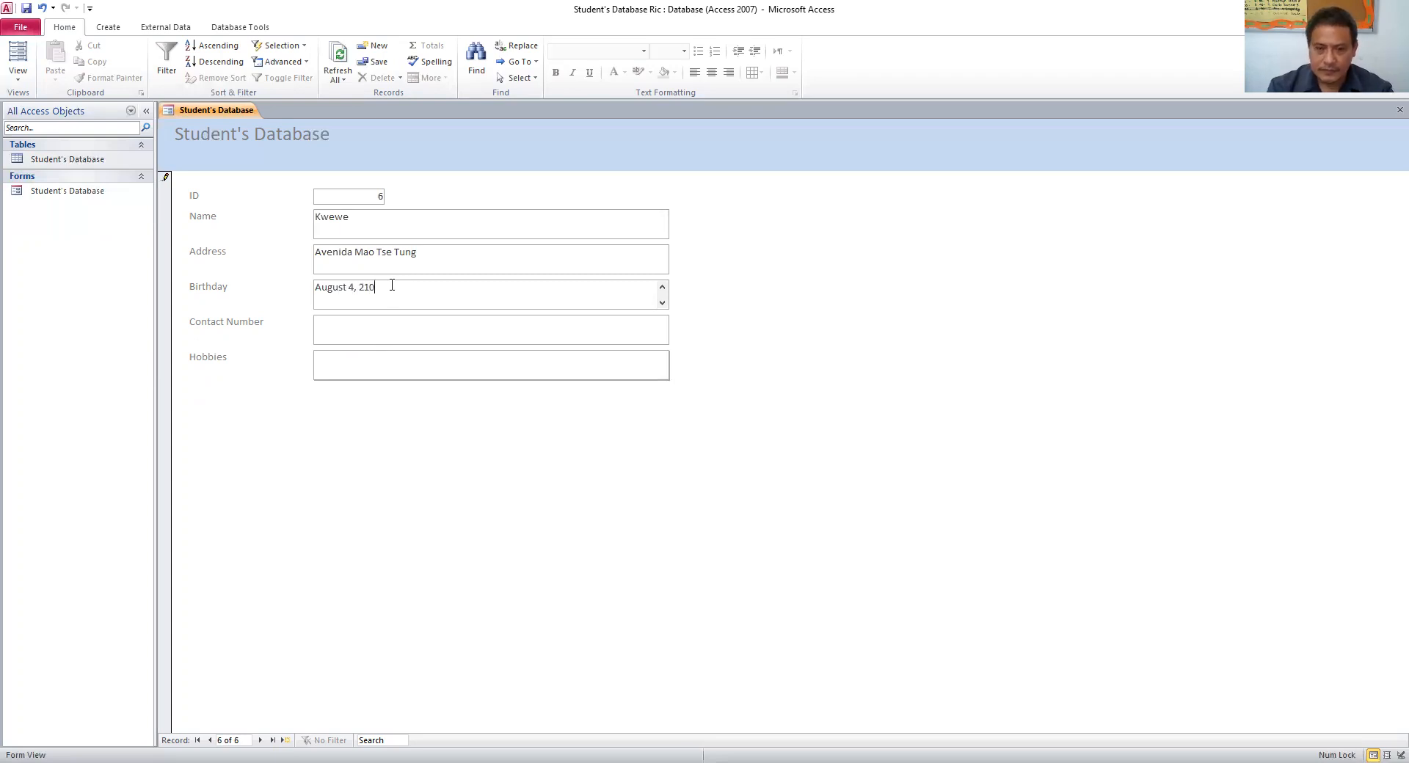
text(0)
key(BackSpace)
key(BackSpace)
key(BackSpace)
text(010)
click(379, 319)
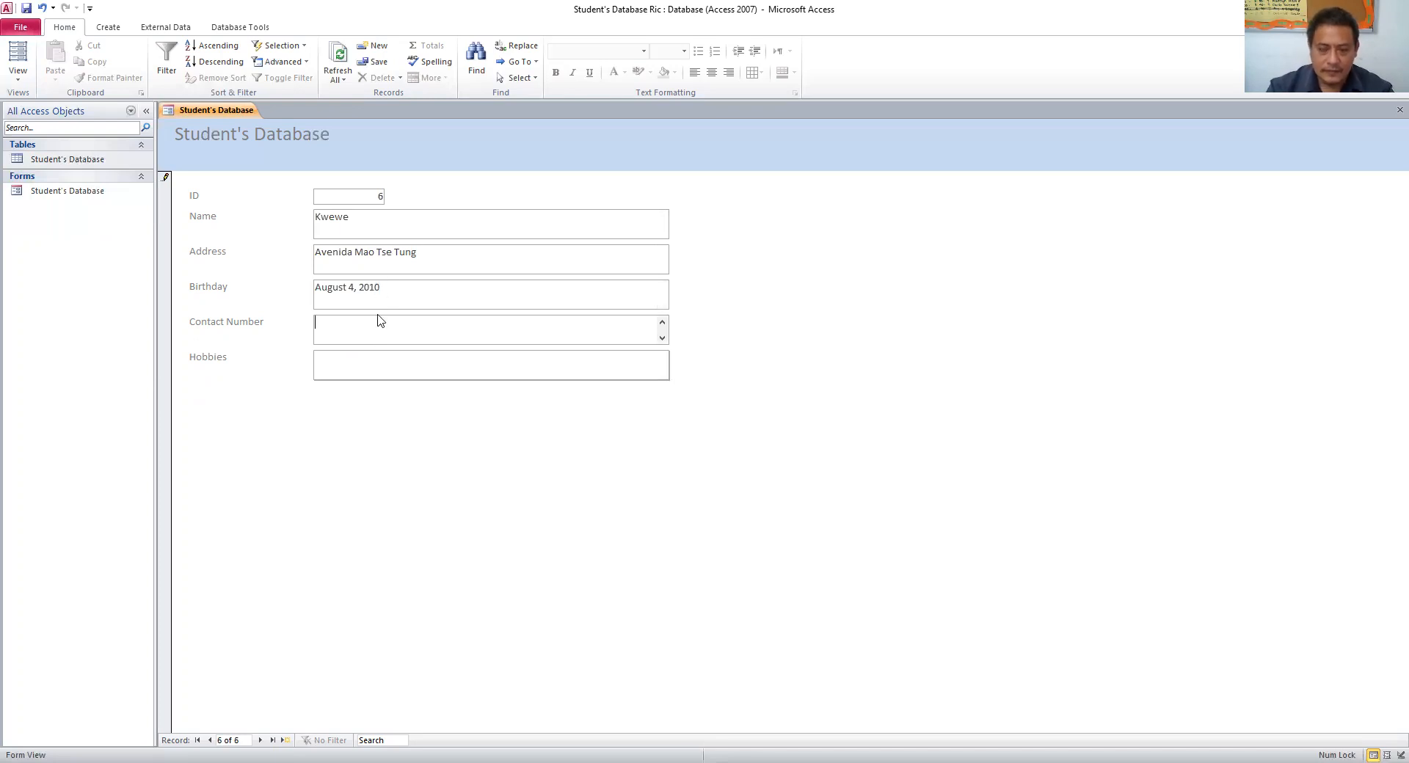
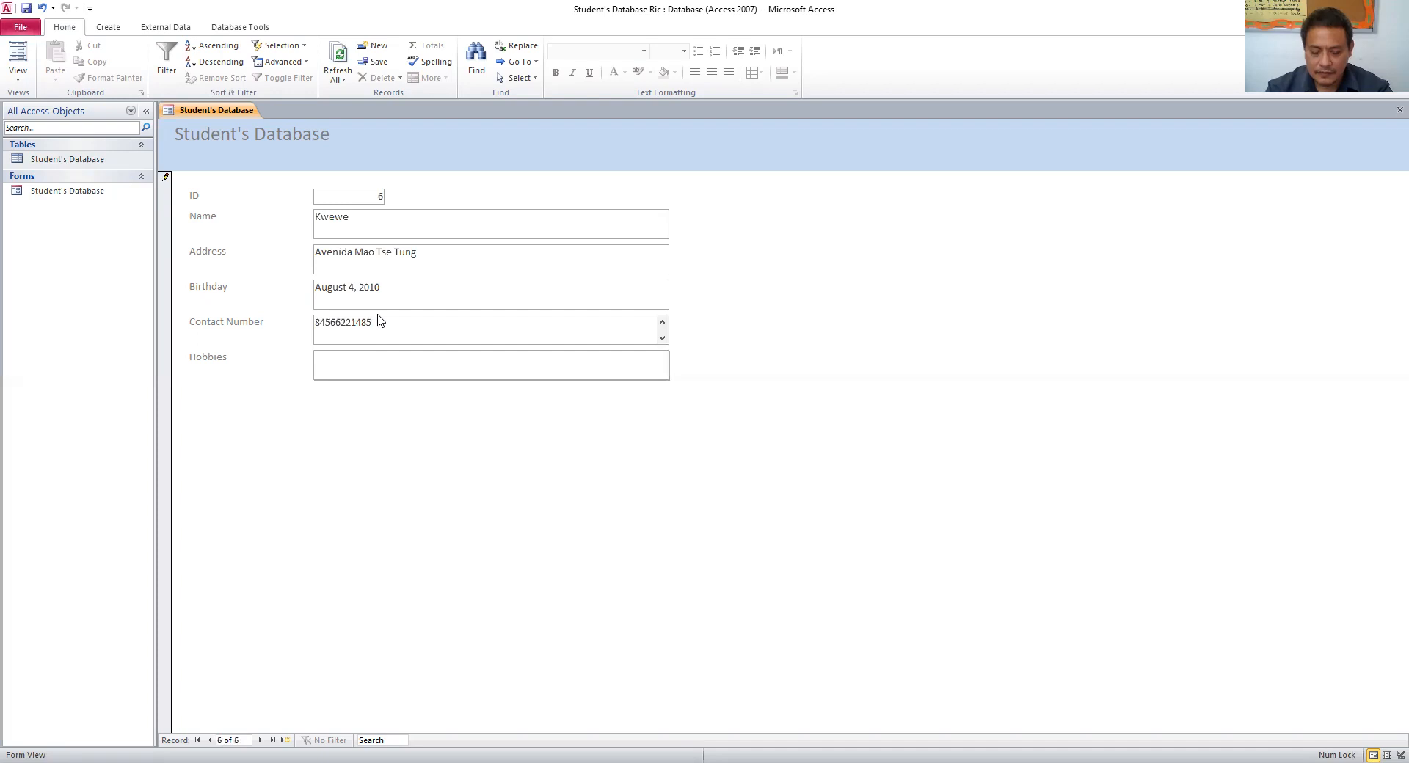
click(387, 364)
text(football, basketball)
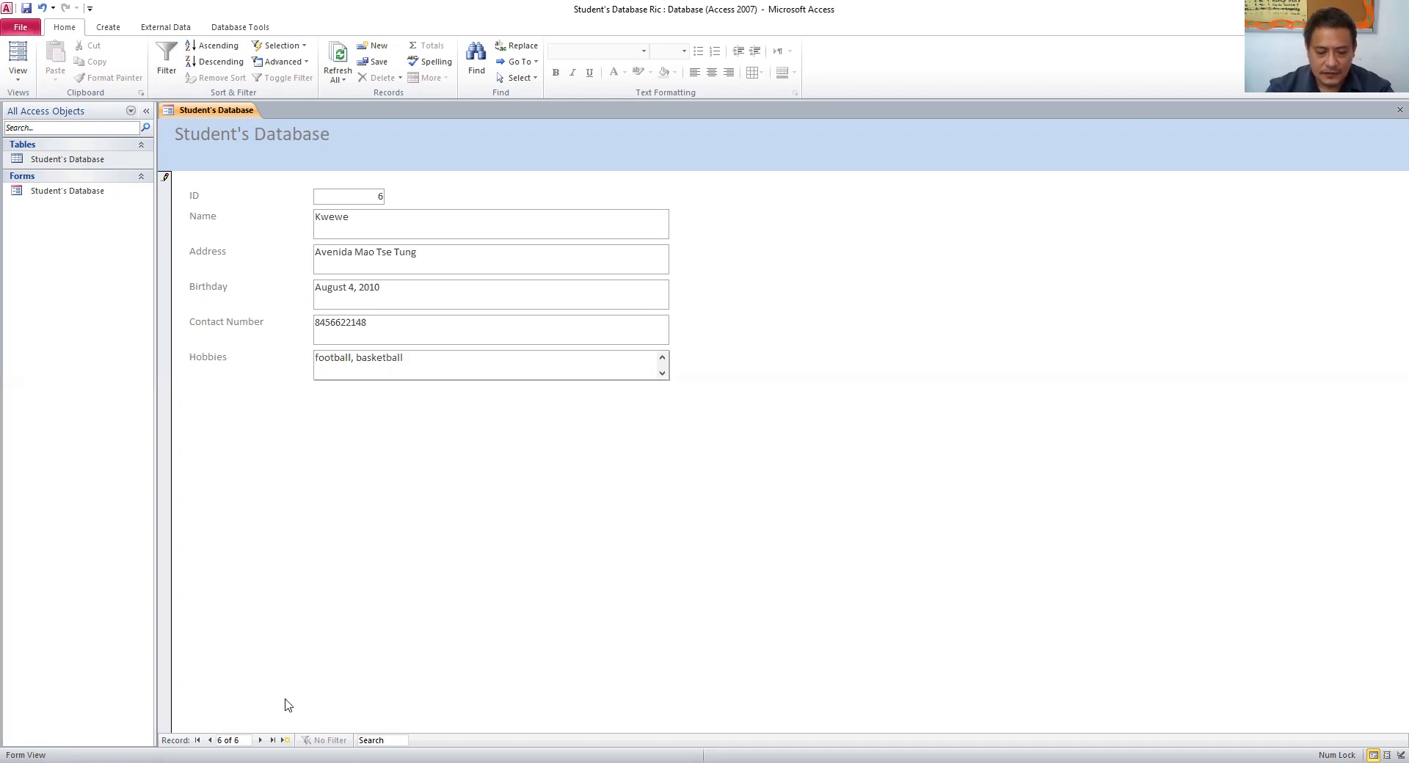
click(260, 740)
- Enter the seventh student's name, address, birthday July 4, 2009, contact number and hobbies swimming, basketball
click(379, 232)
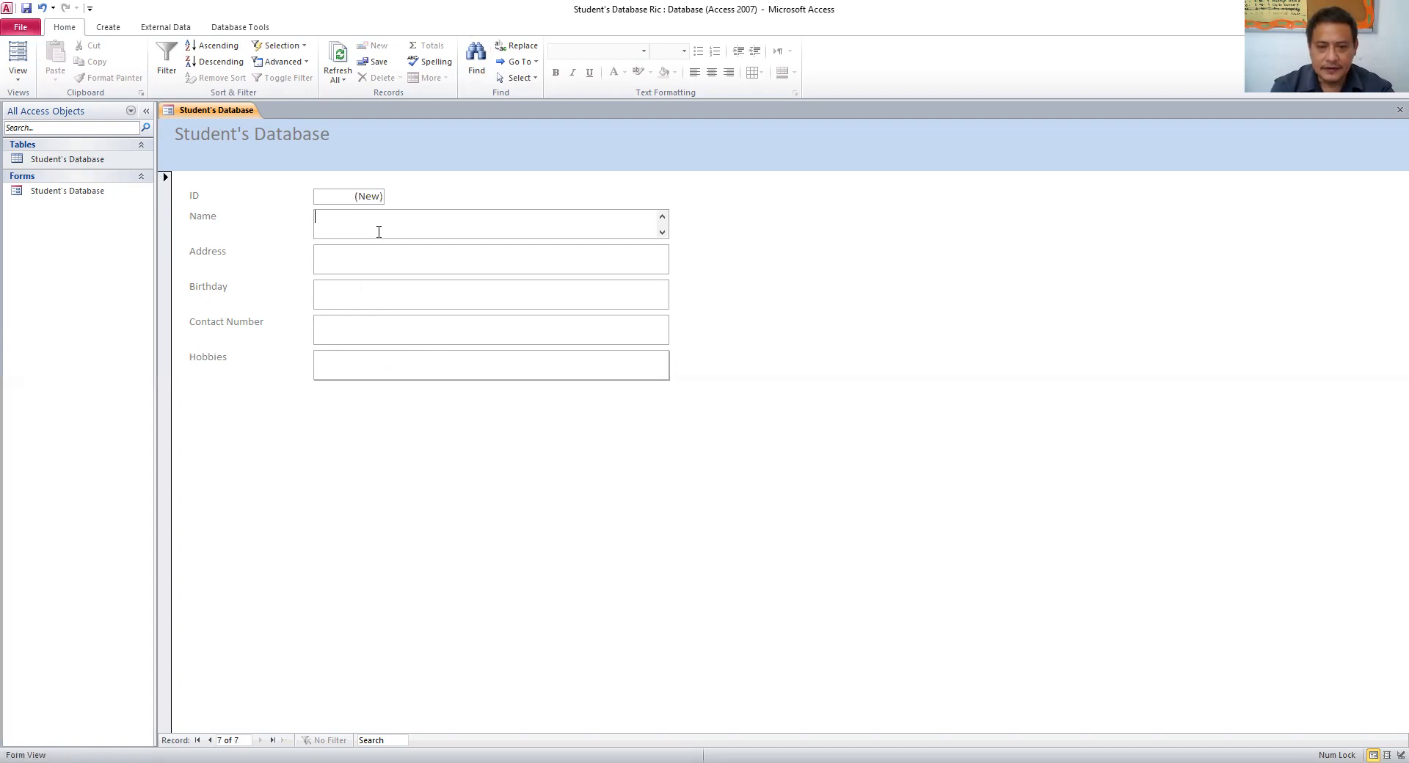
text(Mehe)
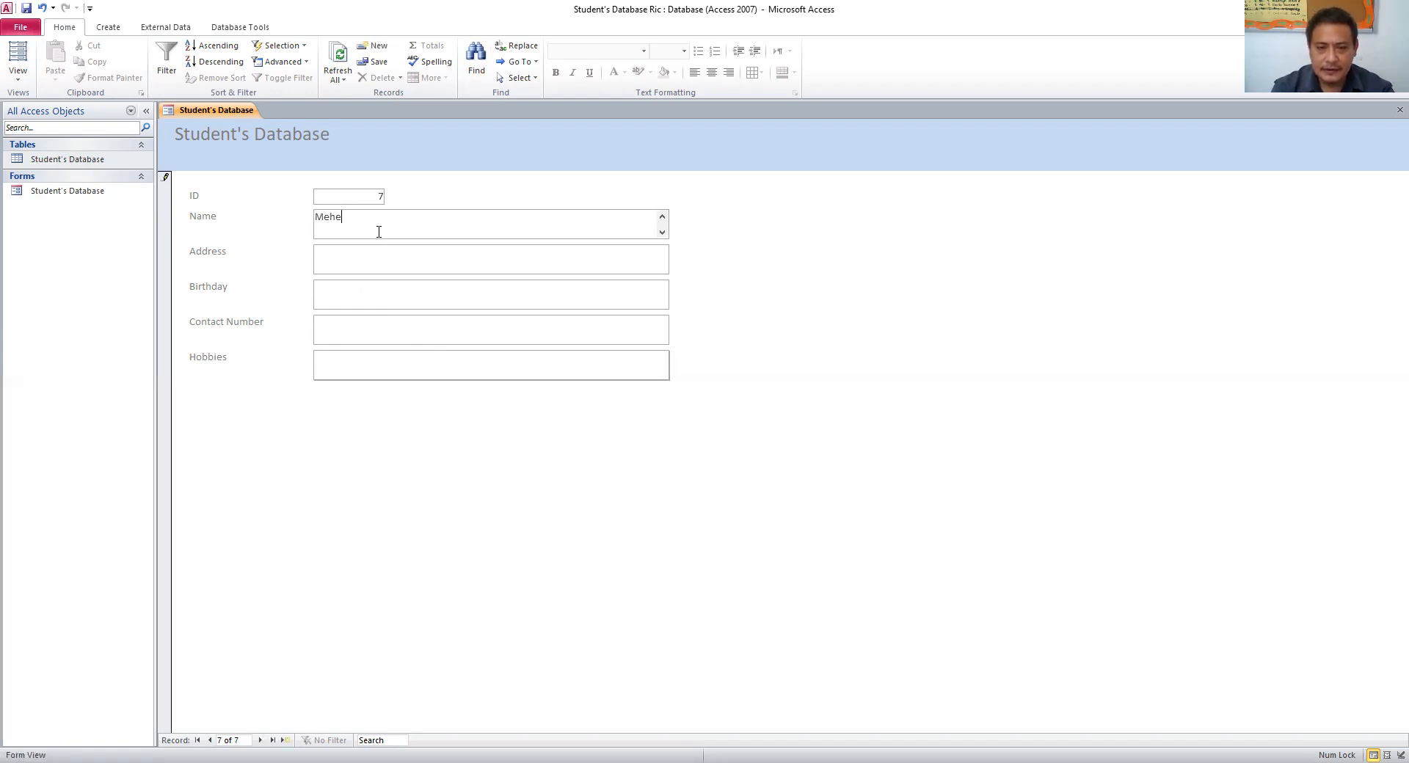
text(lisa)
click(370, 255)
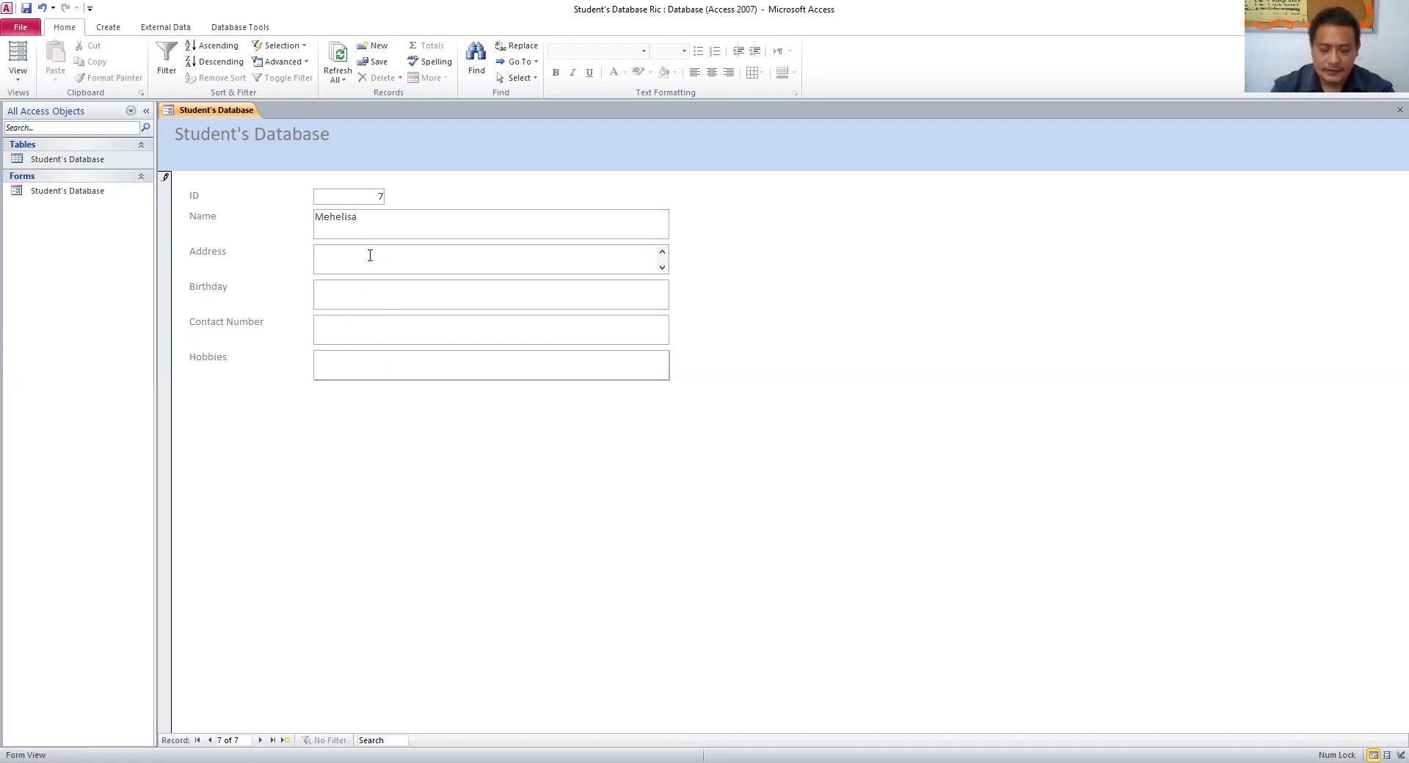
text(Aven)
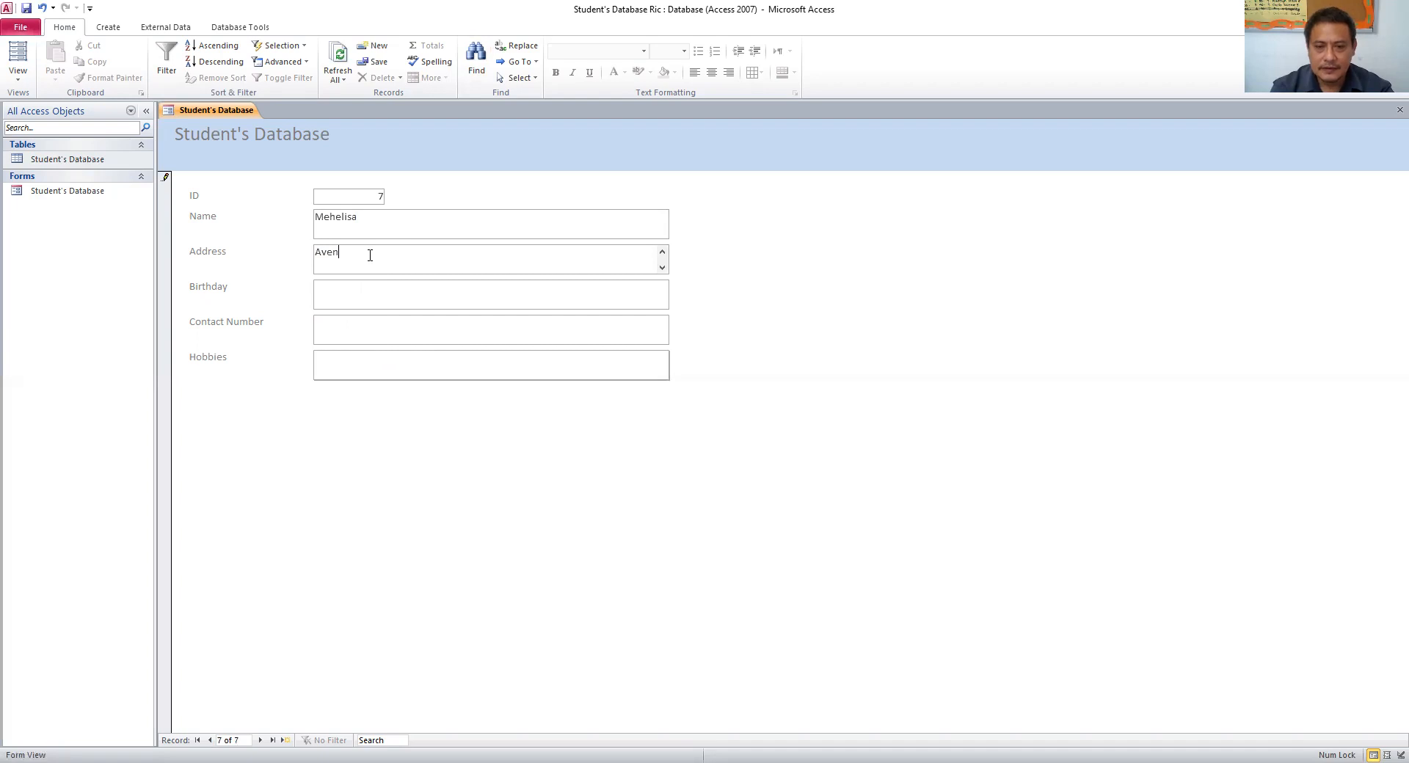
text(ida Vladimir Lenin)
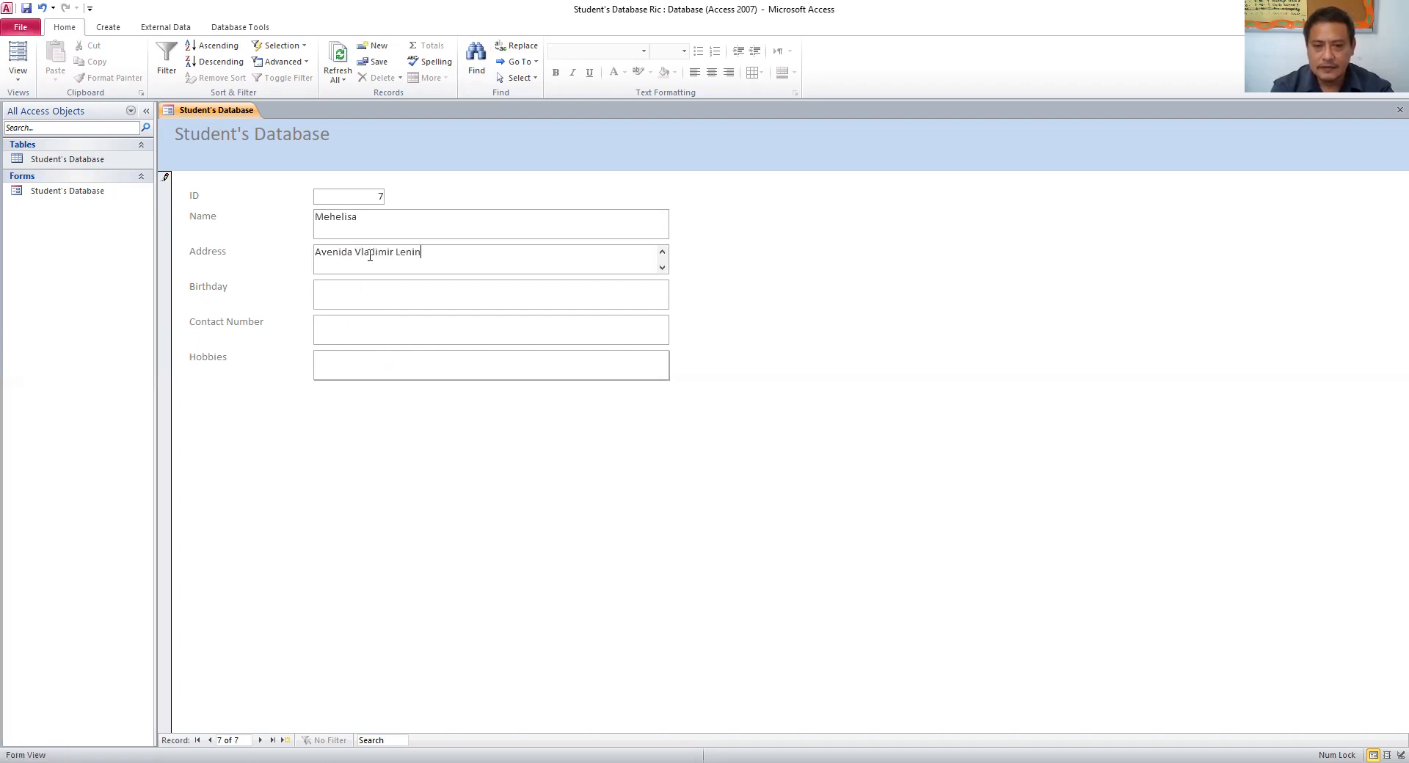
click(364, 299)
text(July )
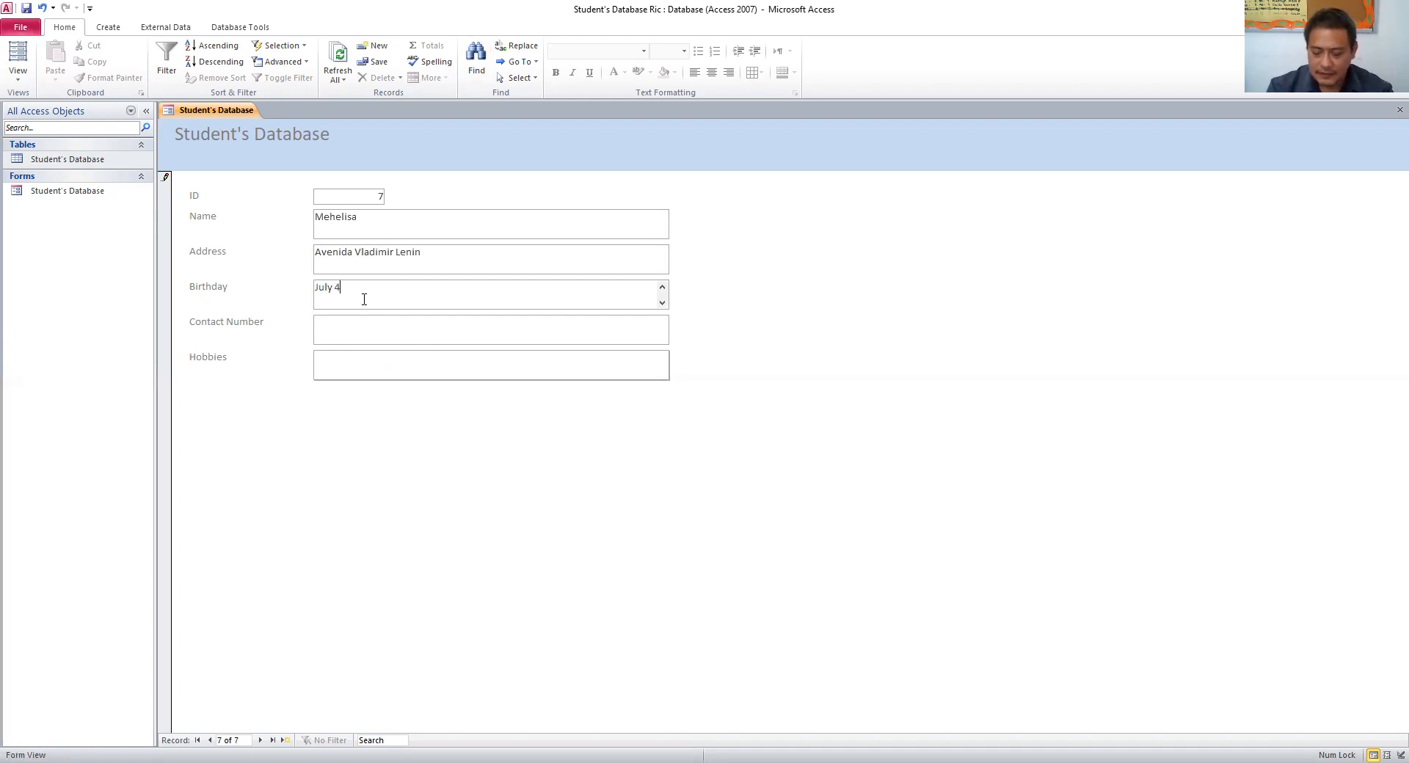
text(4, 2009)
click(363, 322)
click(368, 372)
text(s)
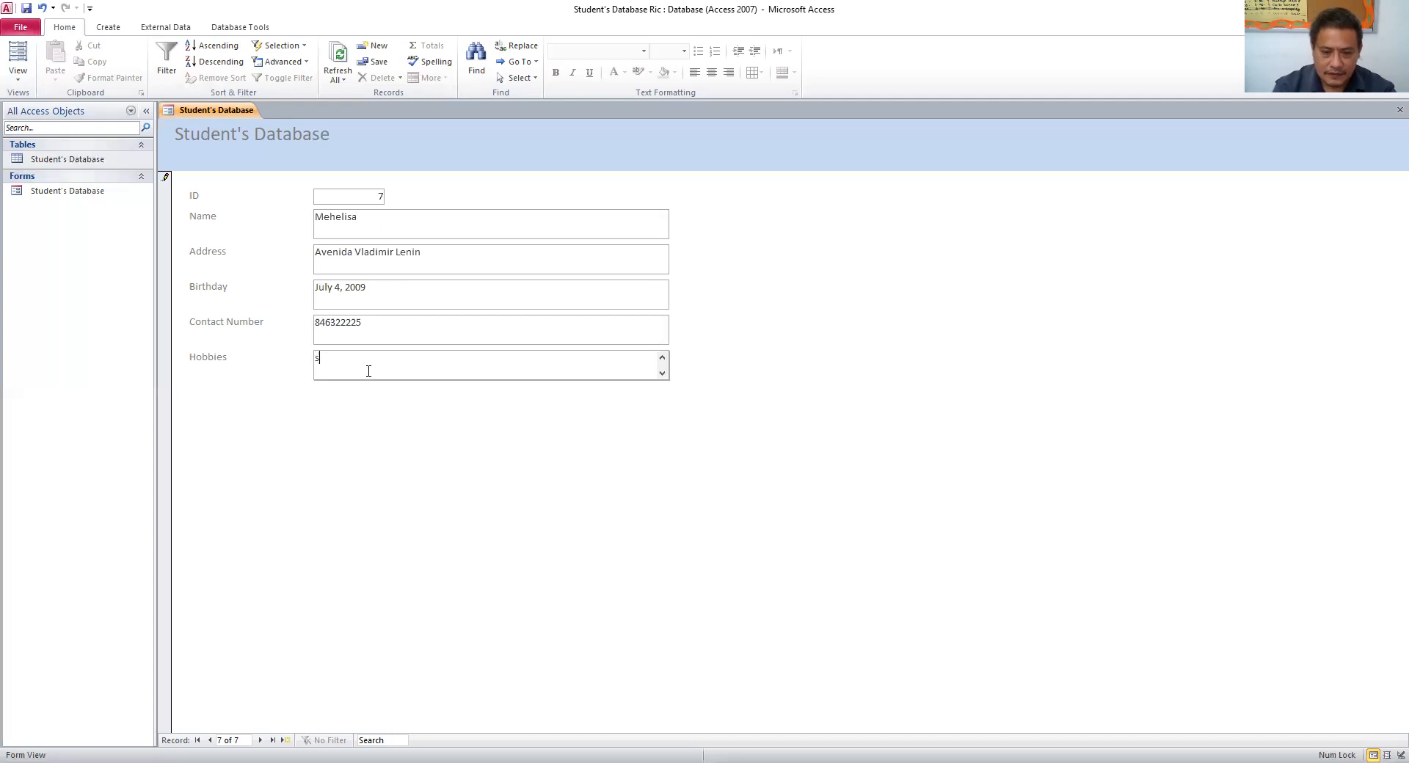
text(wimming, basketball)
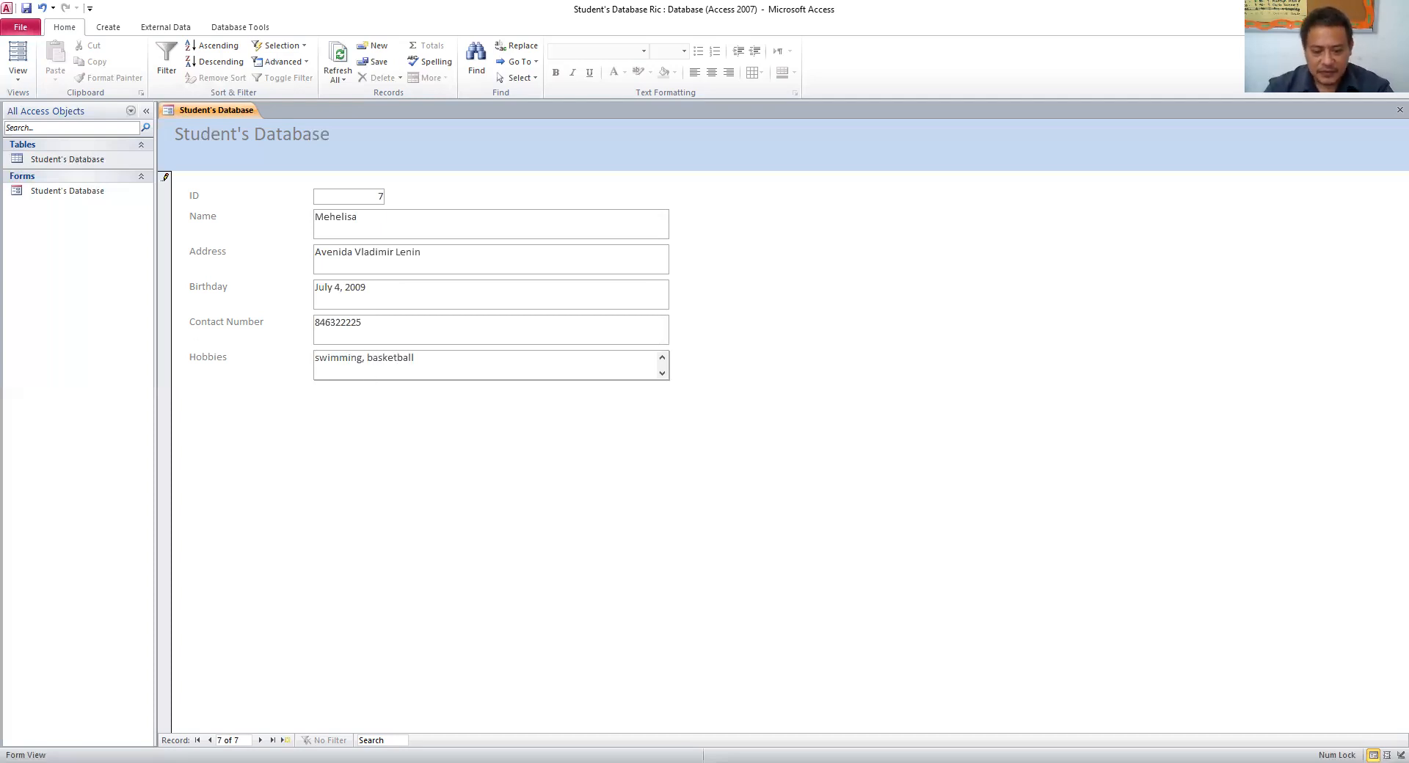
click(260, 739)
- Enter the eighth student's name, address, birthday April 5, 2009, contact number and hobbies football, basketball
click(355, 217)
text(G)
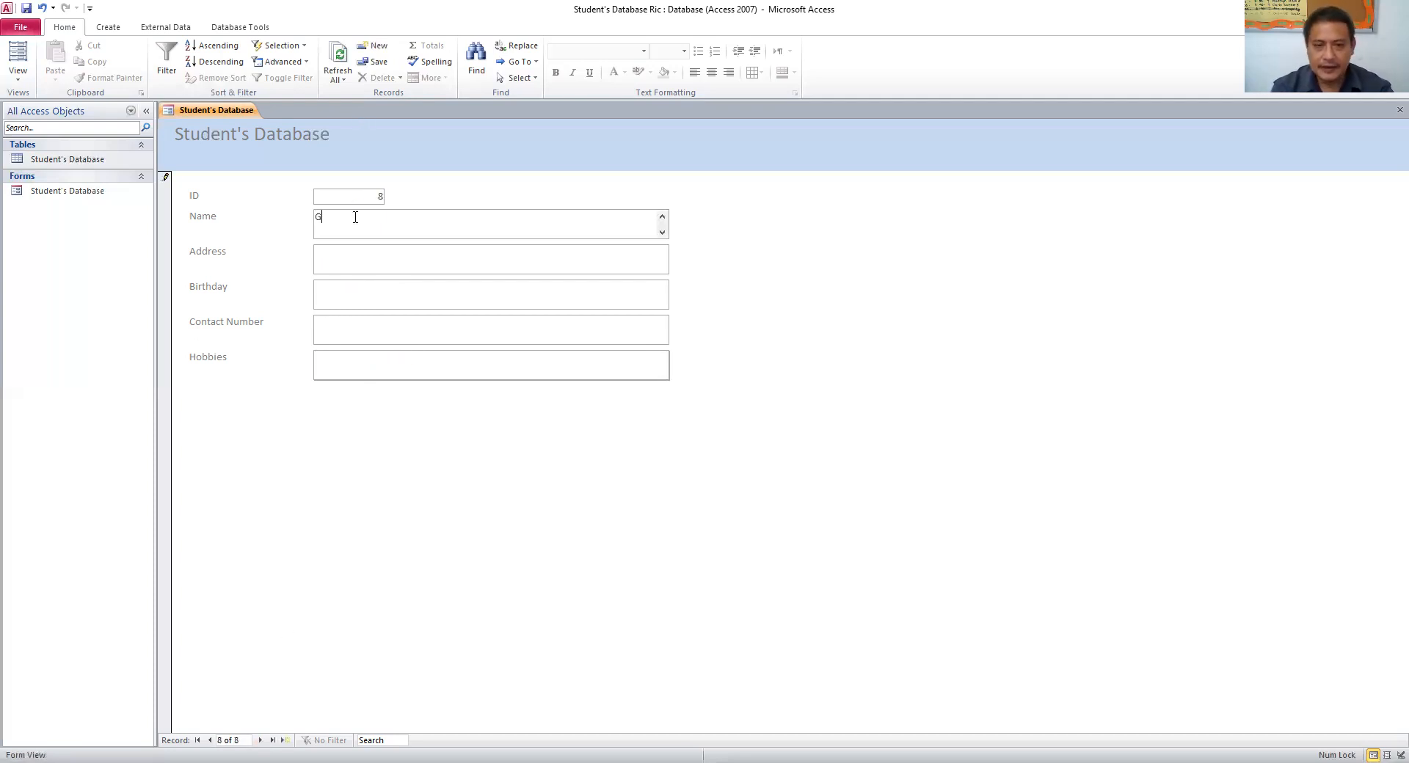
text(elina)
click(360, 256)
text(Avenida)
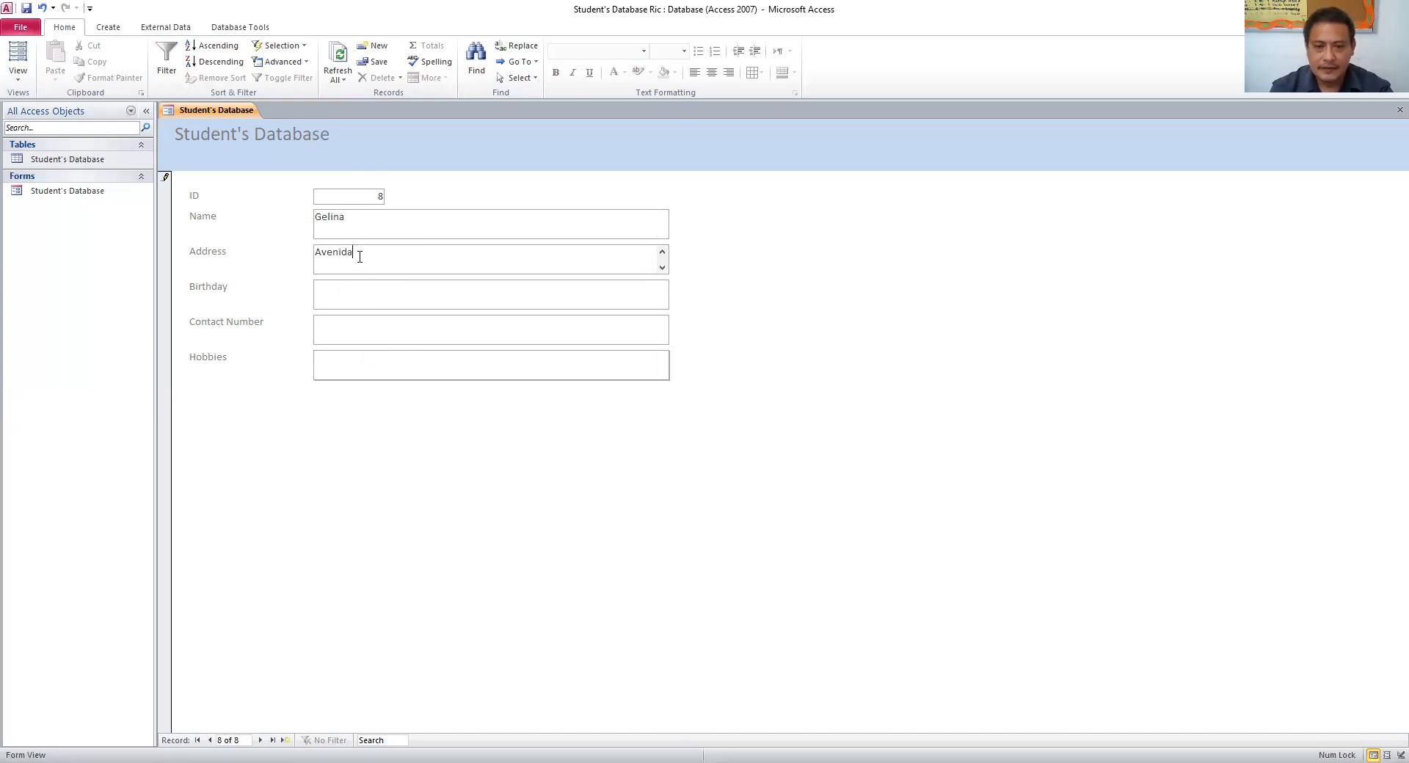
text( Samora Machel)
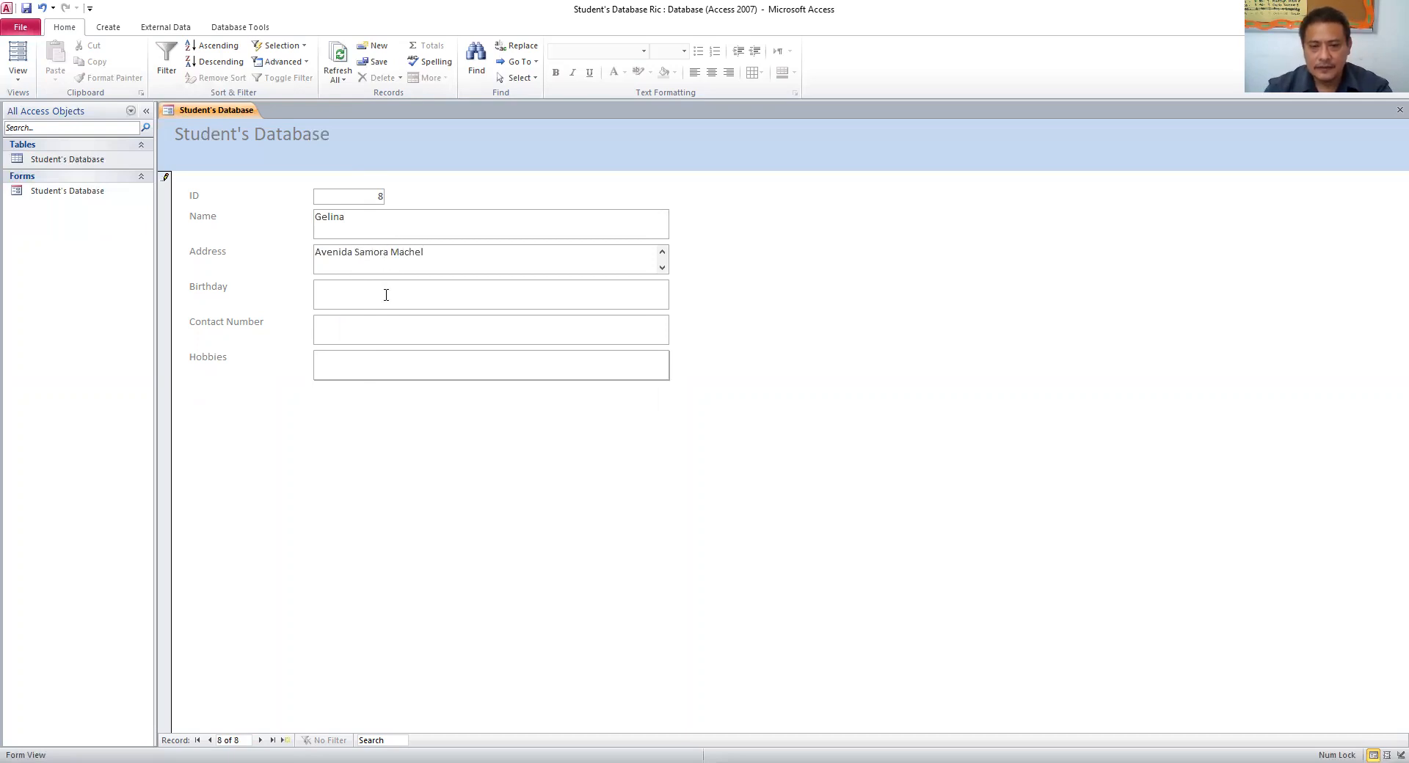
click(385, 295)
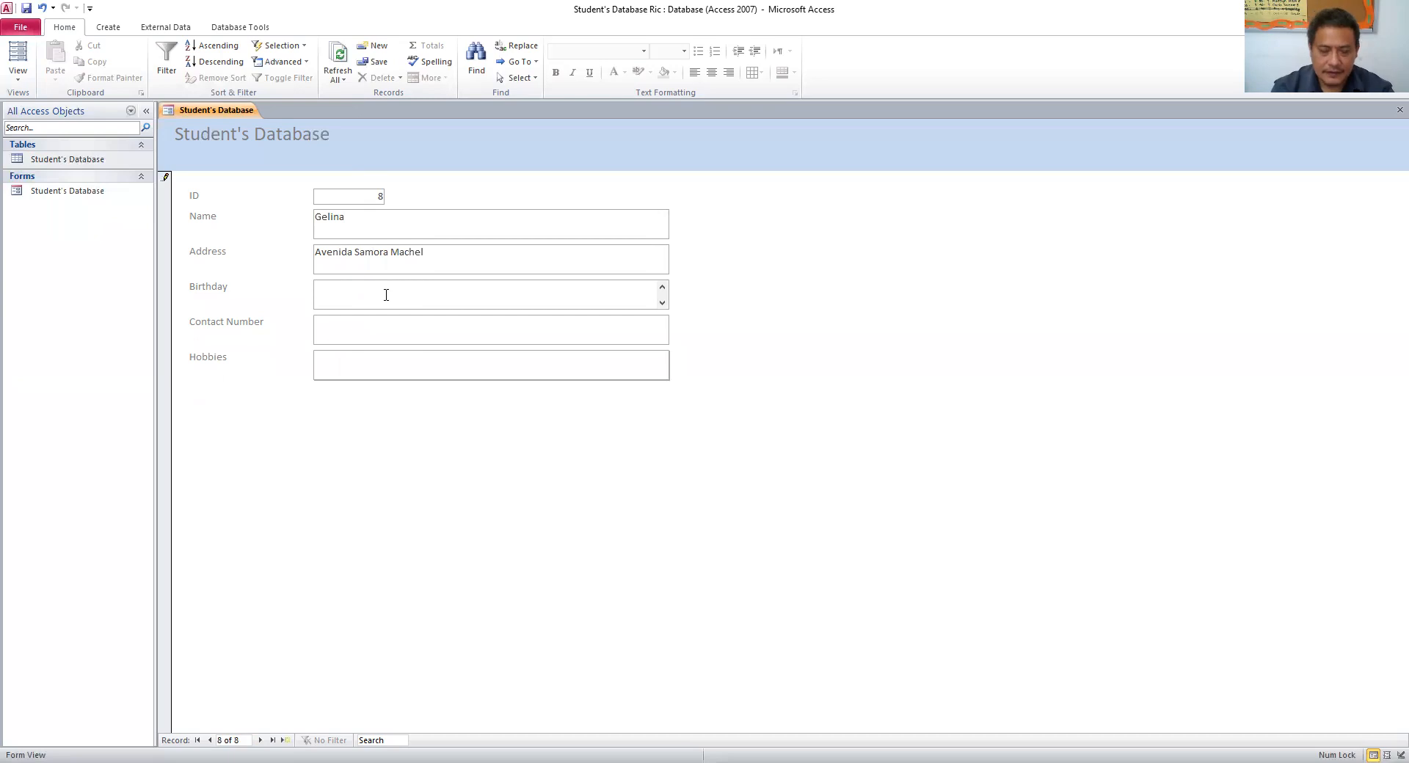
text(April)
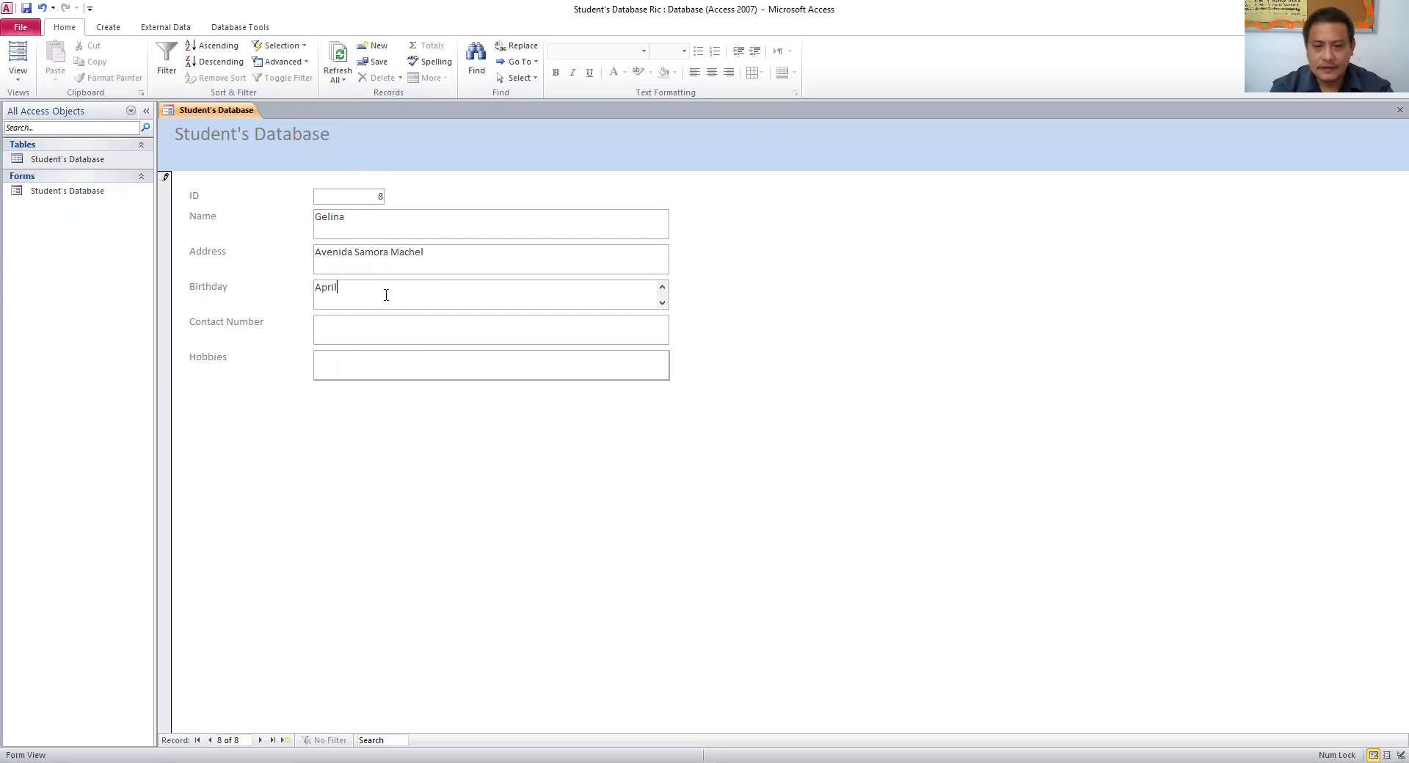
text( 5, 2009)
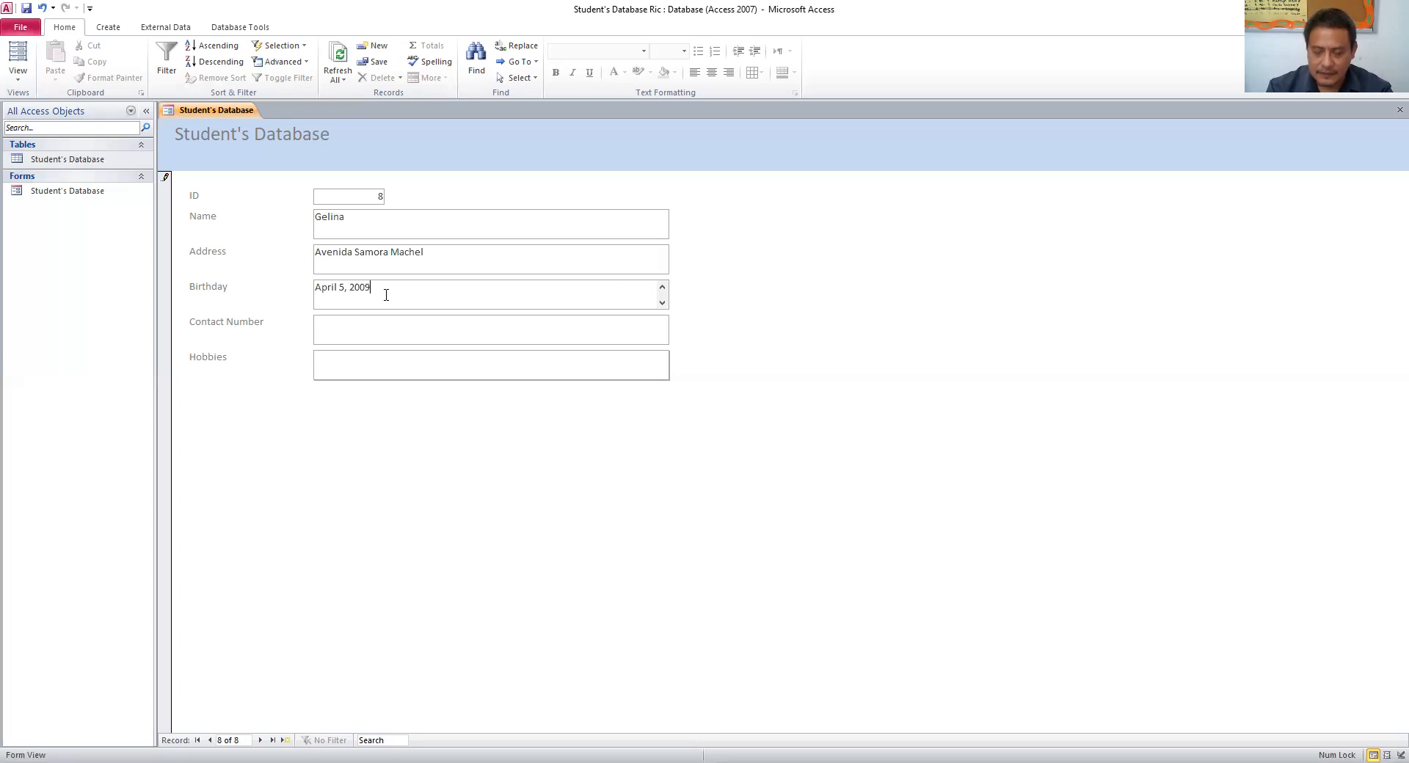
click(388, 323)
click(420, 376)
text(football, basketball)
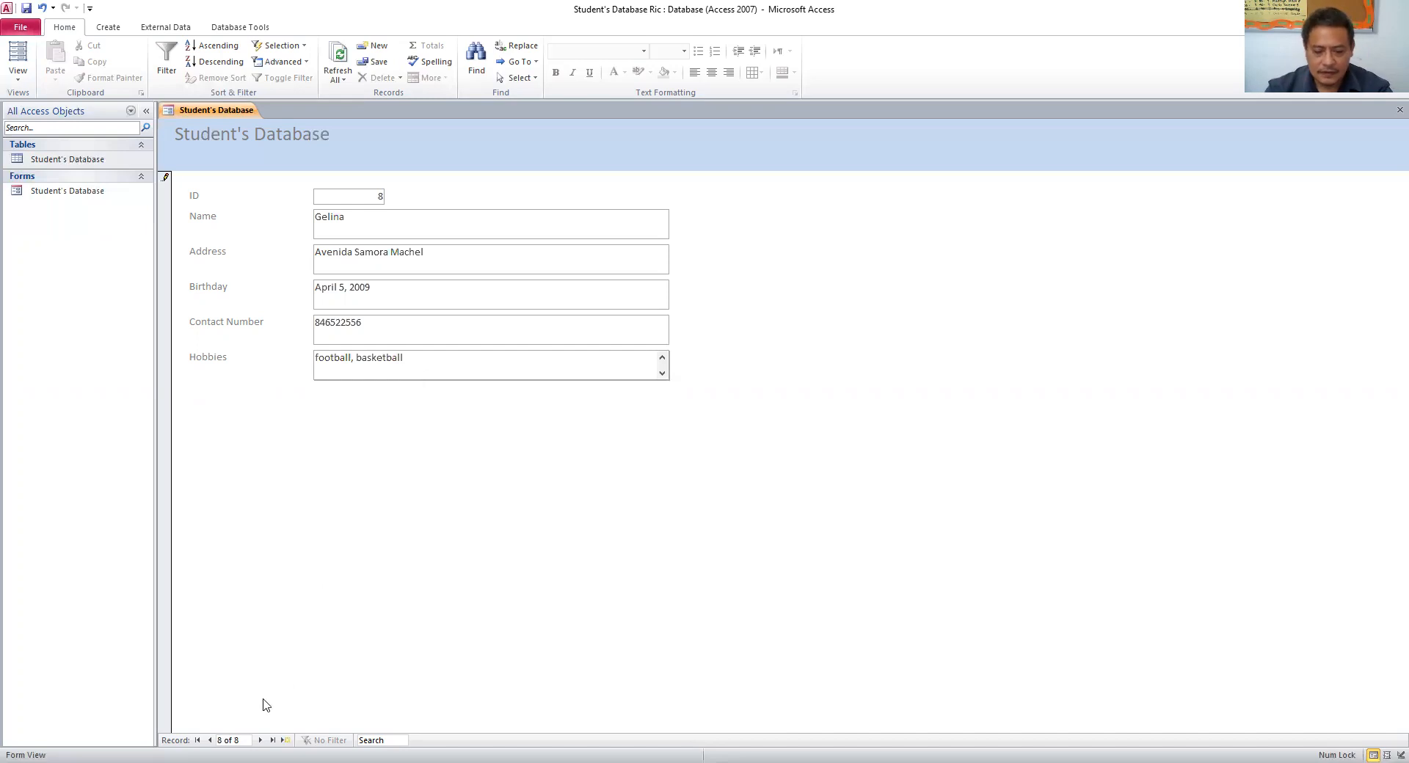
click(261, 740)
- Enter the ninth student's name and street address, correcting a typo in the address
click(362, 237)
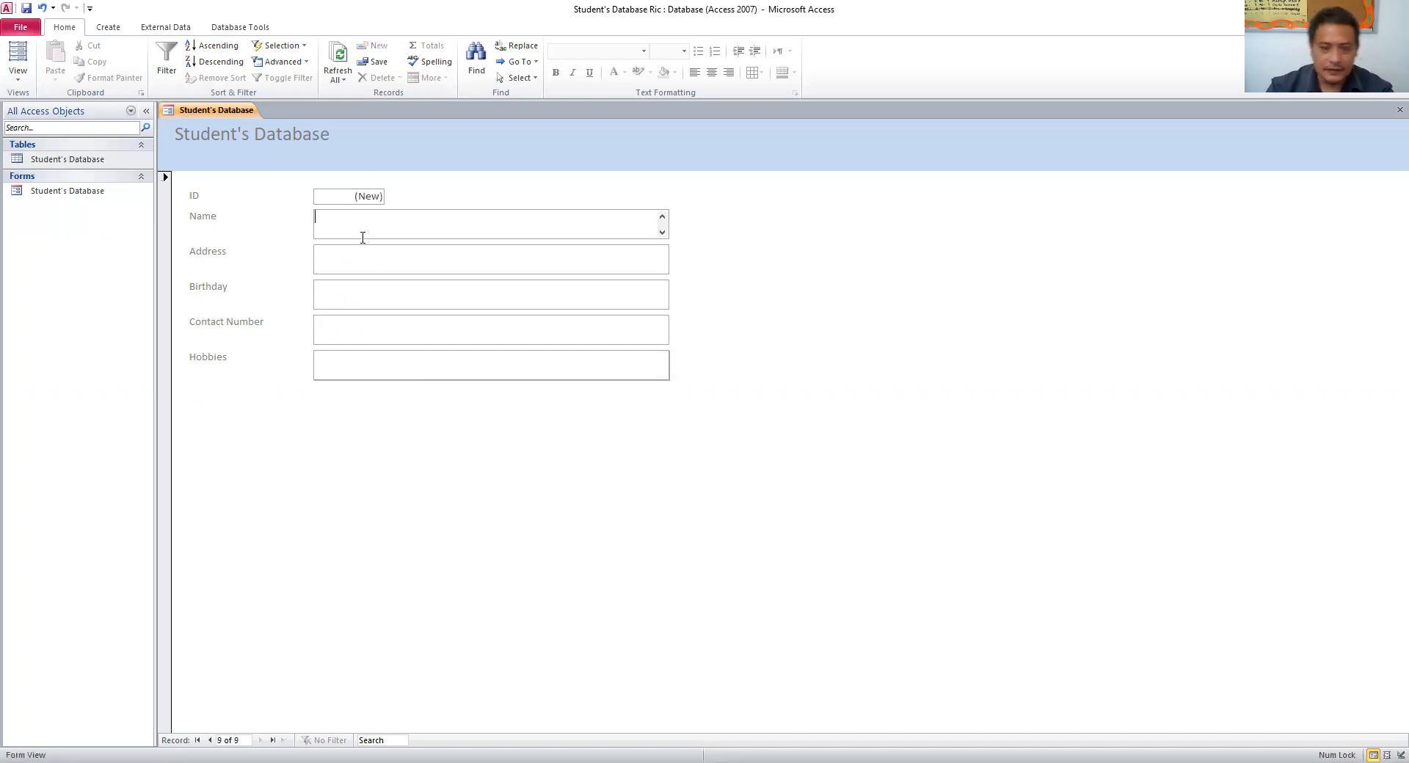
text(M)
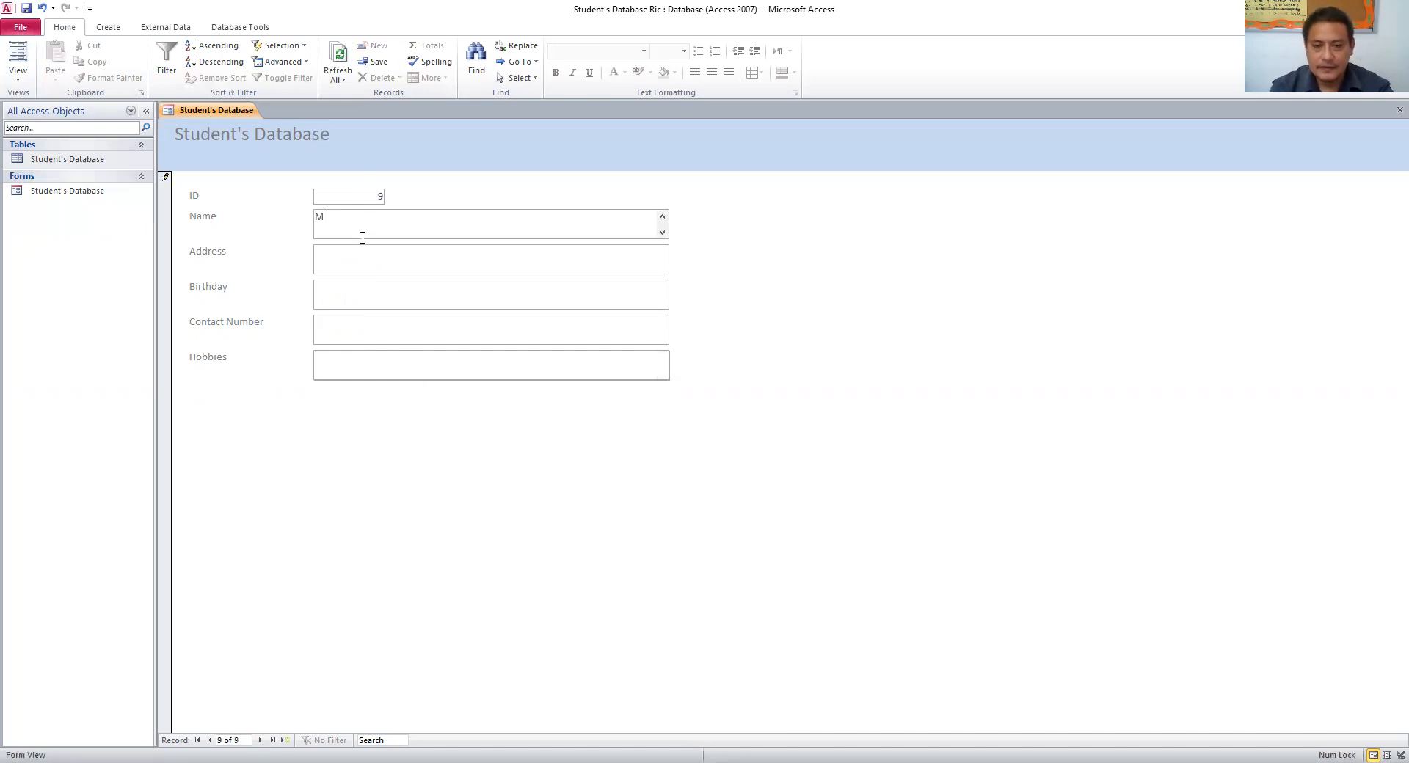
text(elindra)
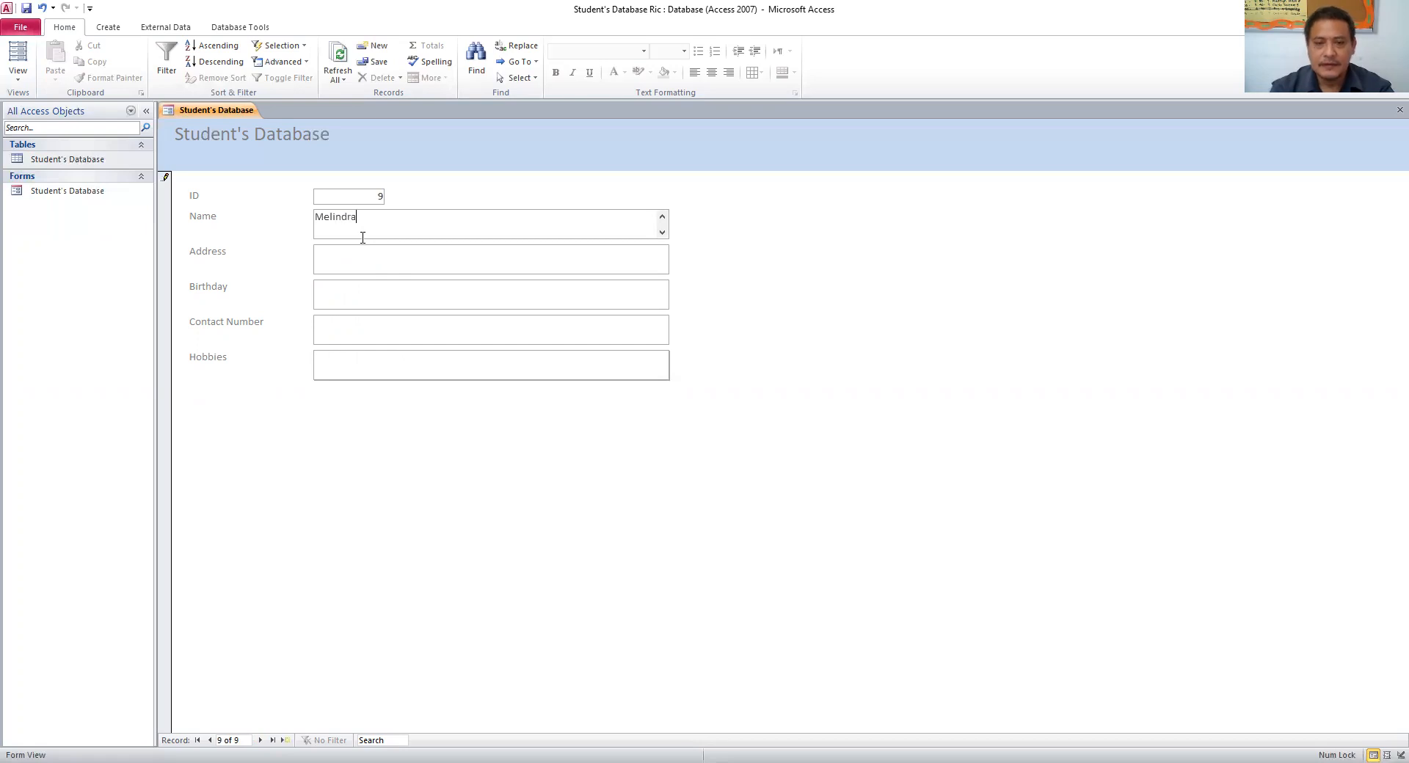
click(434, 269)
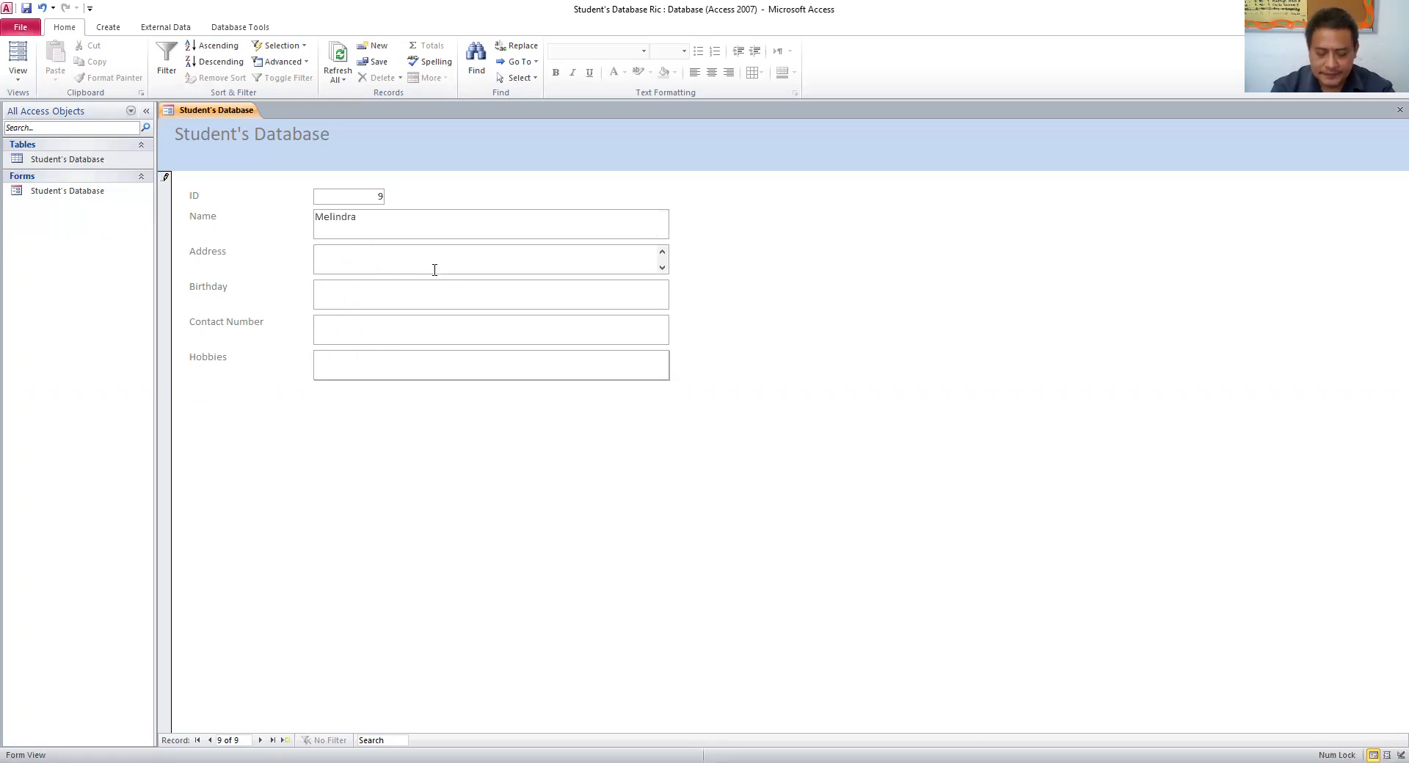
text(Avenida Ahe)
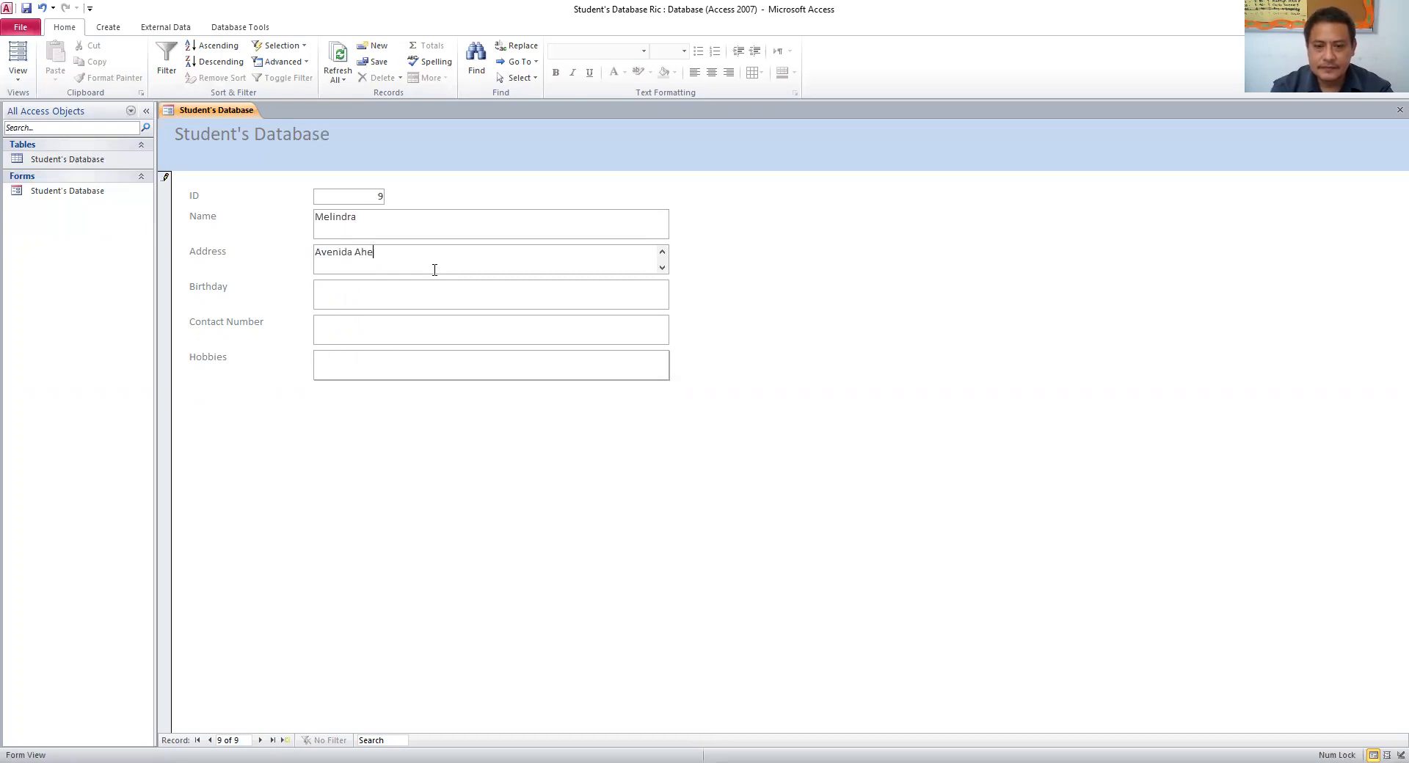
key(BackSpace)
text(med Seko Toure)
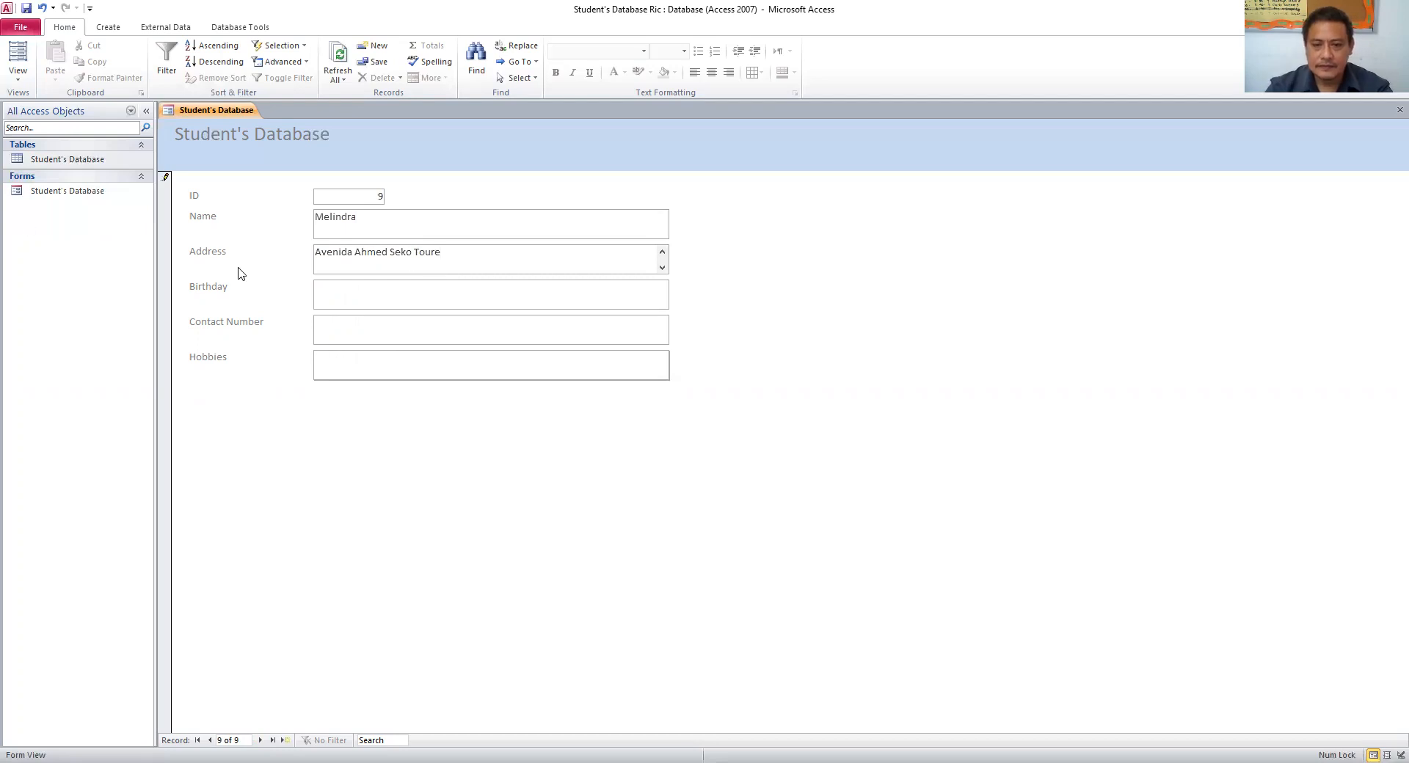
- Give record 9 birthday February 5, 2011, a contact number and hobbies 'football, dancing', then start a blank record
click(483, 296)
text(February )
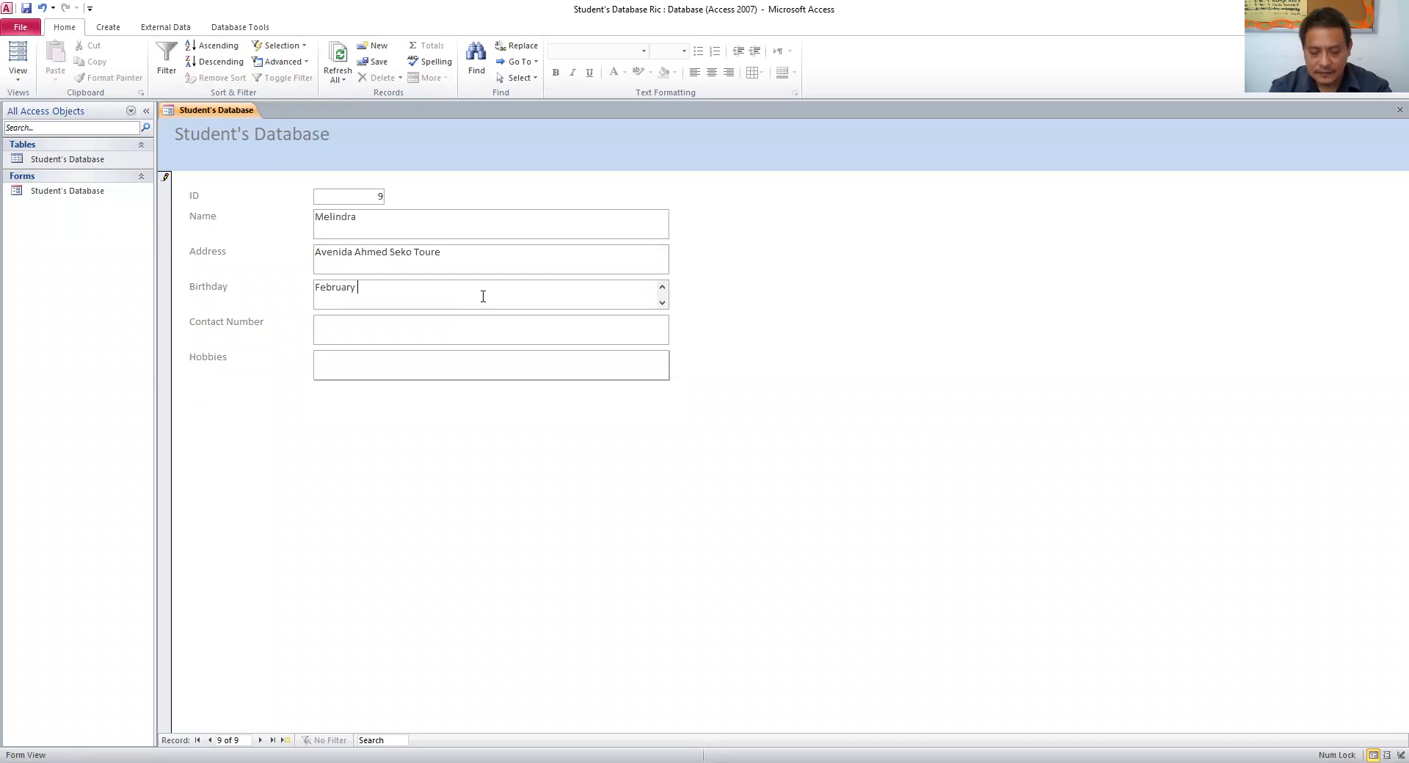
text(5, 20)
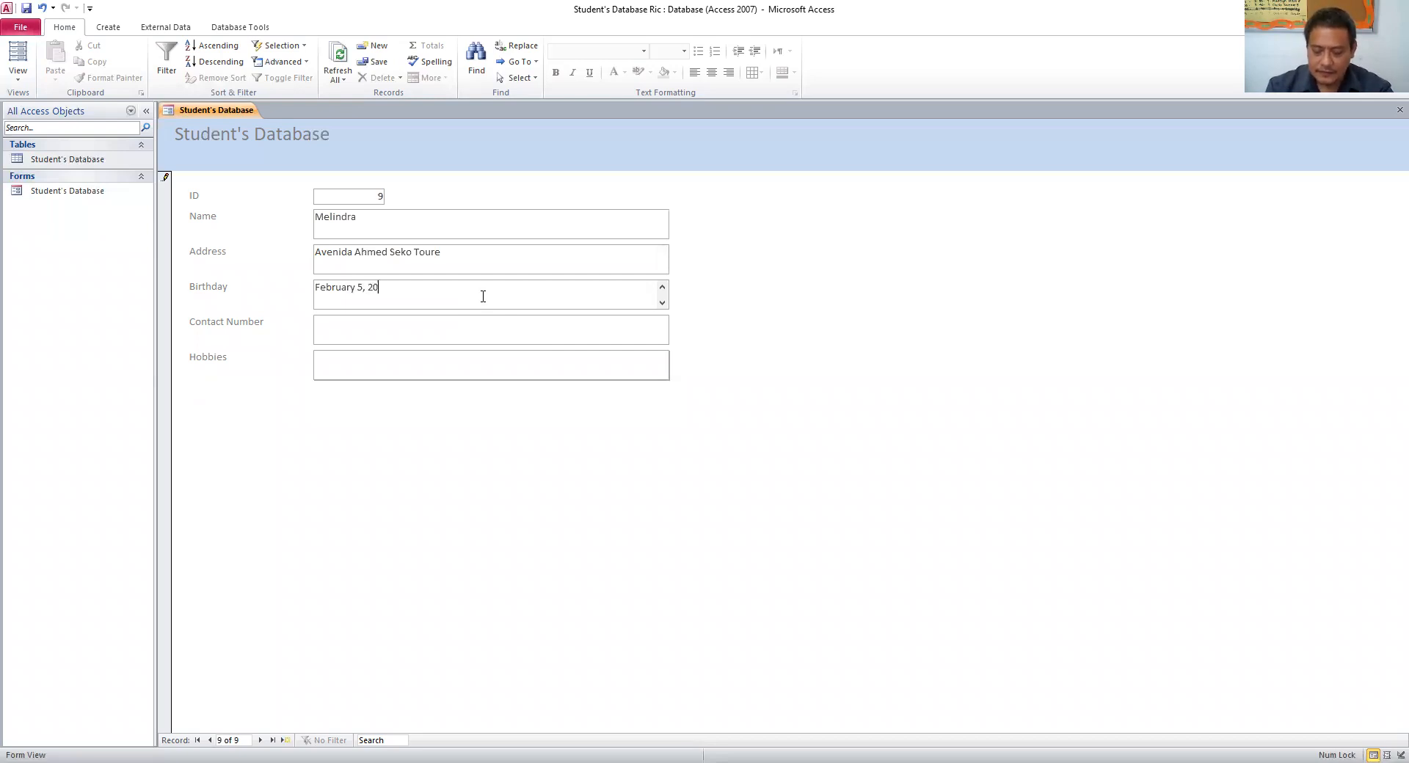
text(11)
click(460, 334)
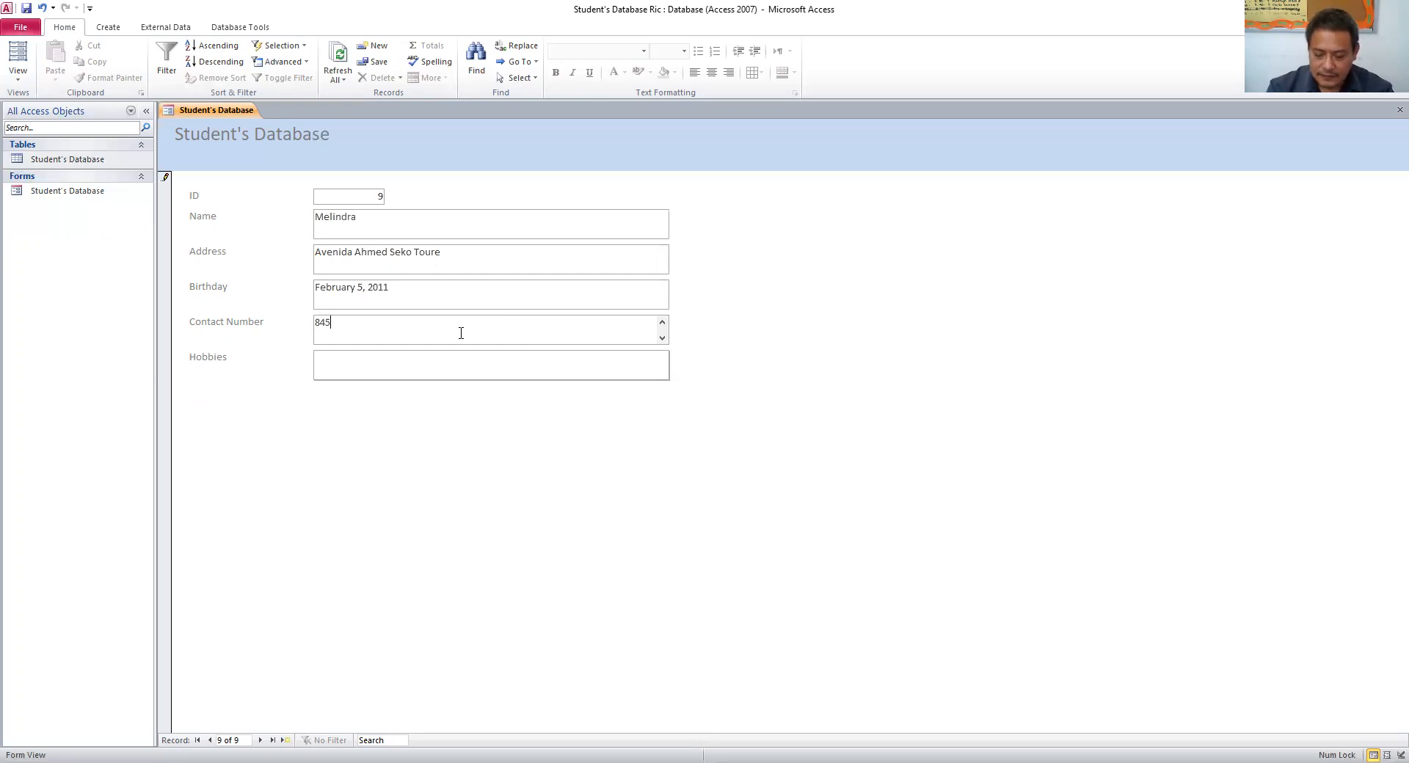
click(453, 369)
text(football, dancing)
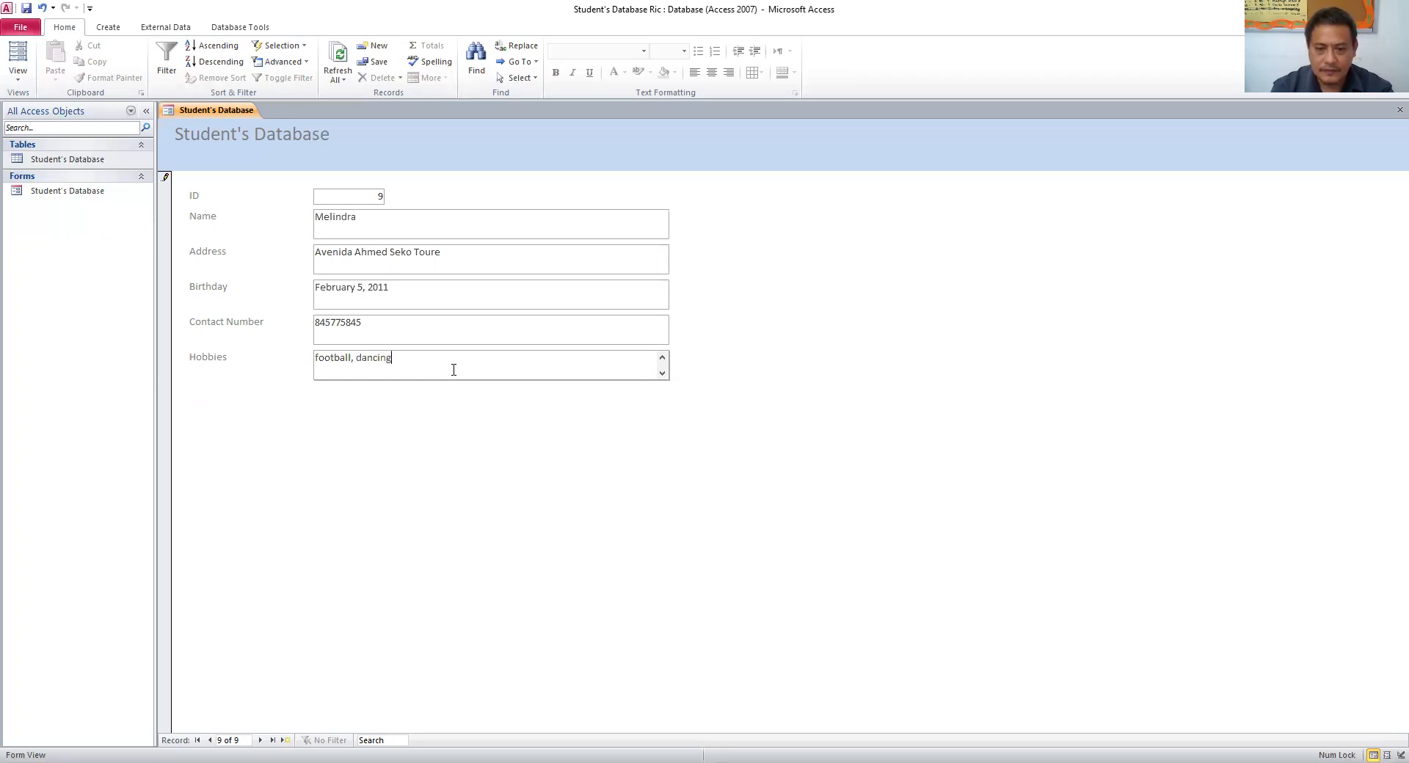
click(285, 739)
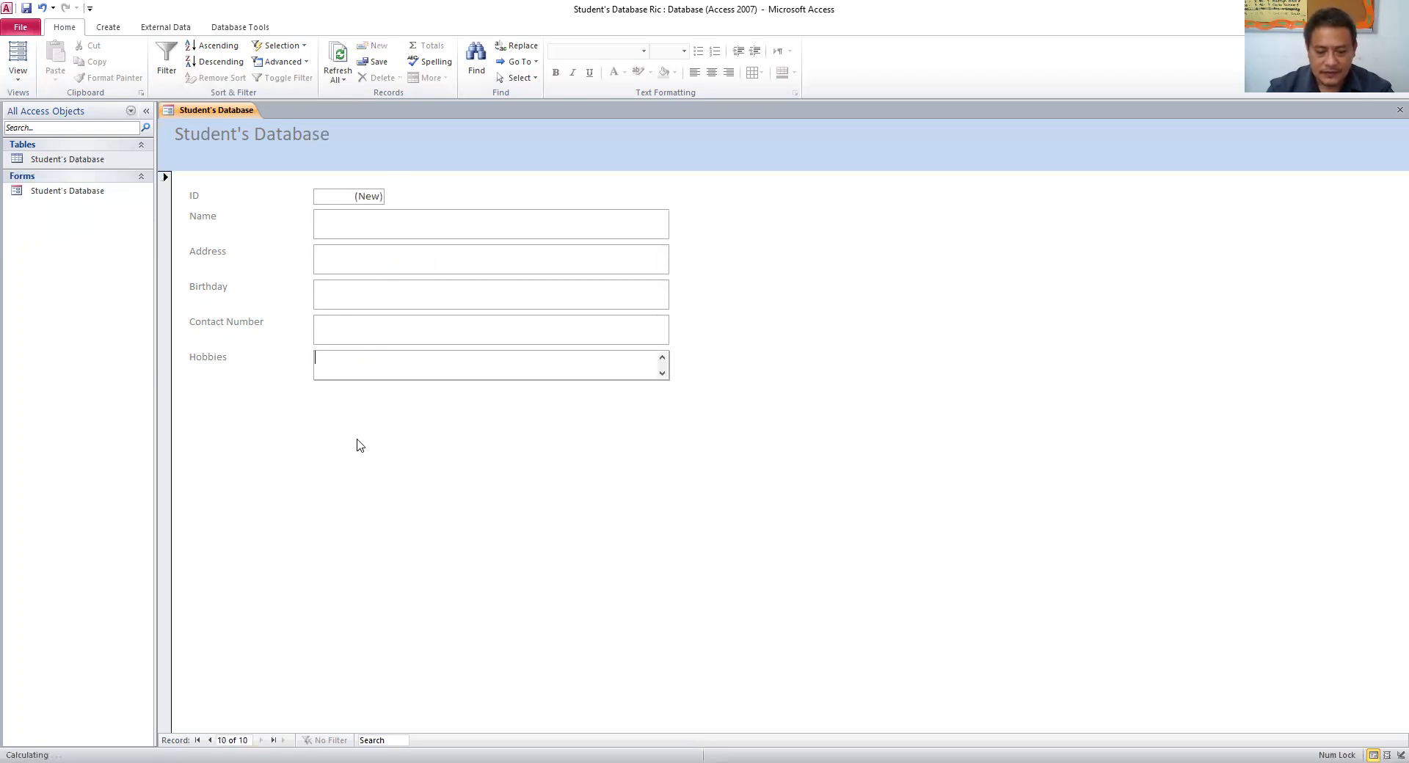
- Enter the tenth student's name and street address, fixing the mistyped address text
click(383, 225)
text(Wena)
click(372, 266)
text(Ad)
text(venida)
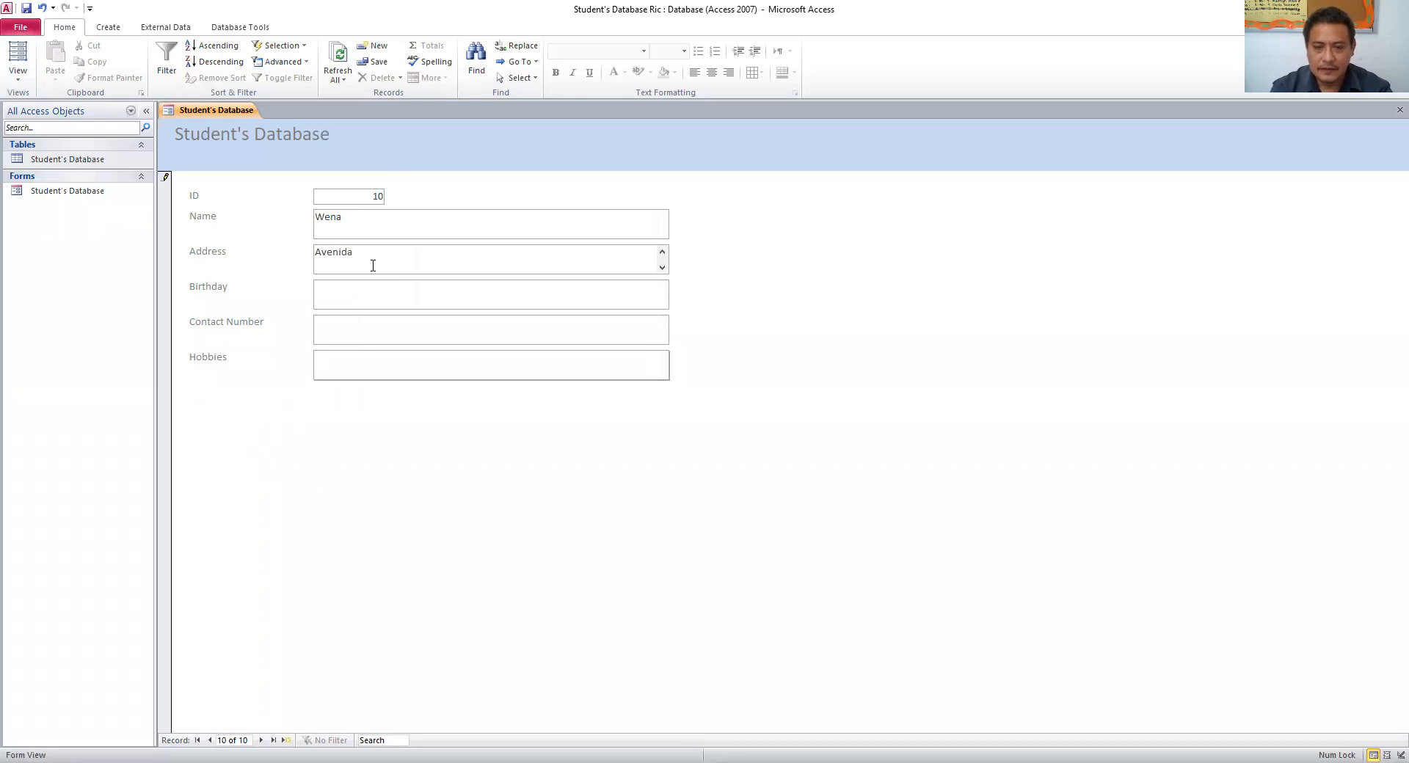
key(ctrl+BackSpace)
text(Eduardo M)
key(BackSpace)
text(Mondlane)
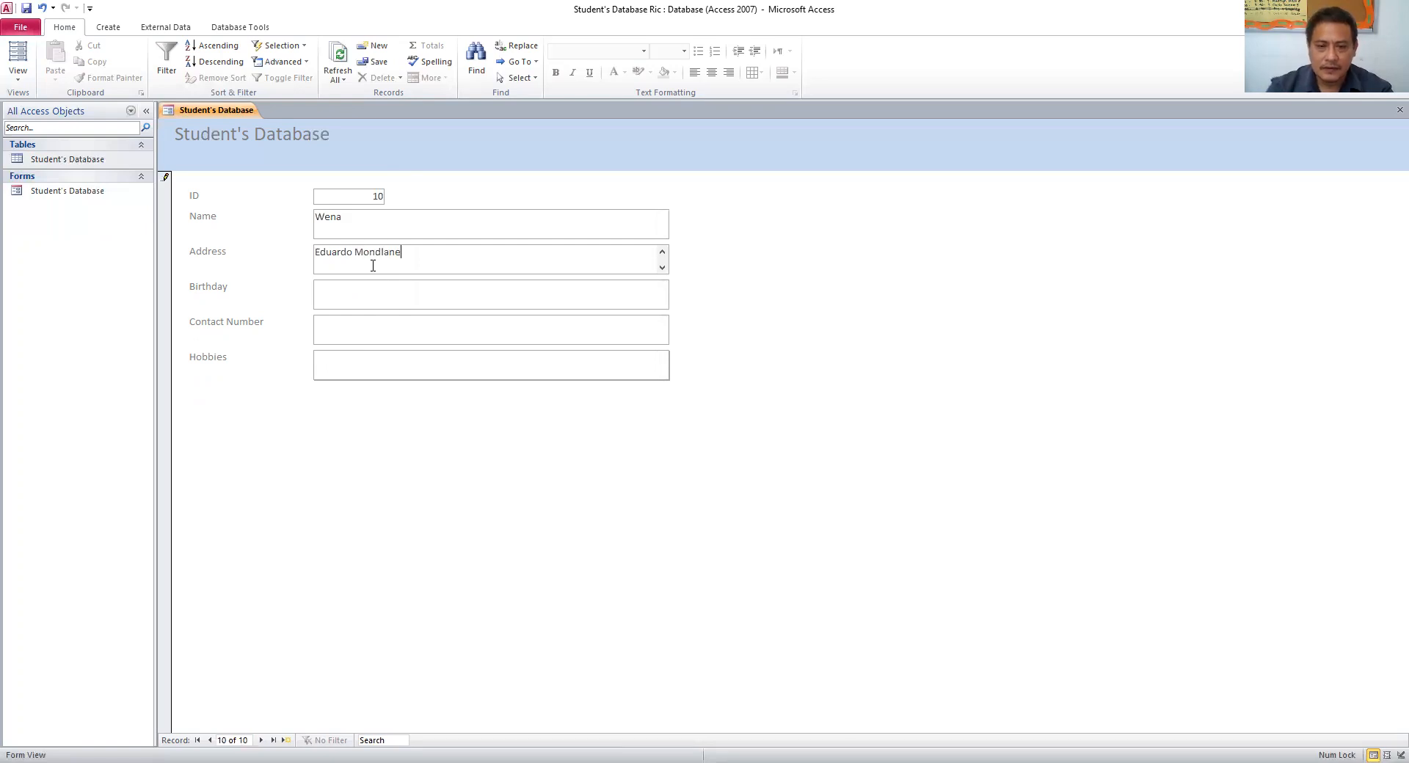
- Give record 10 birthday June 6, 2009, a contact number and hobbies 'football, dancing, singing', then close the form
click(323, 285)
text(June )
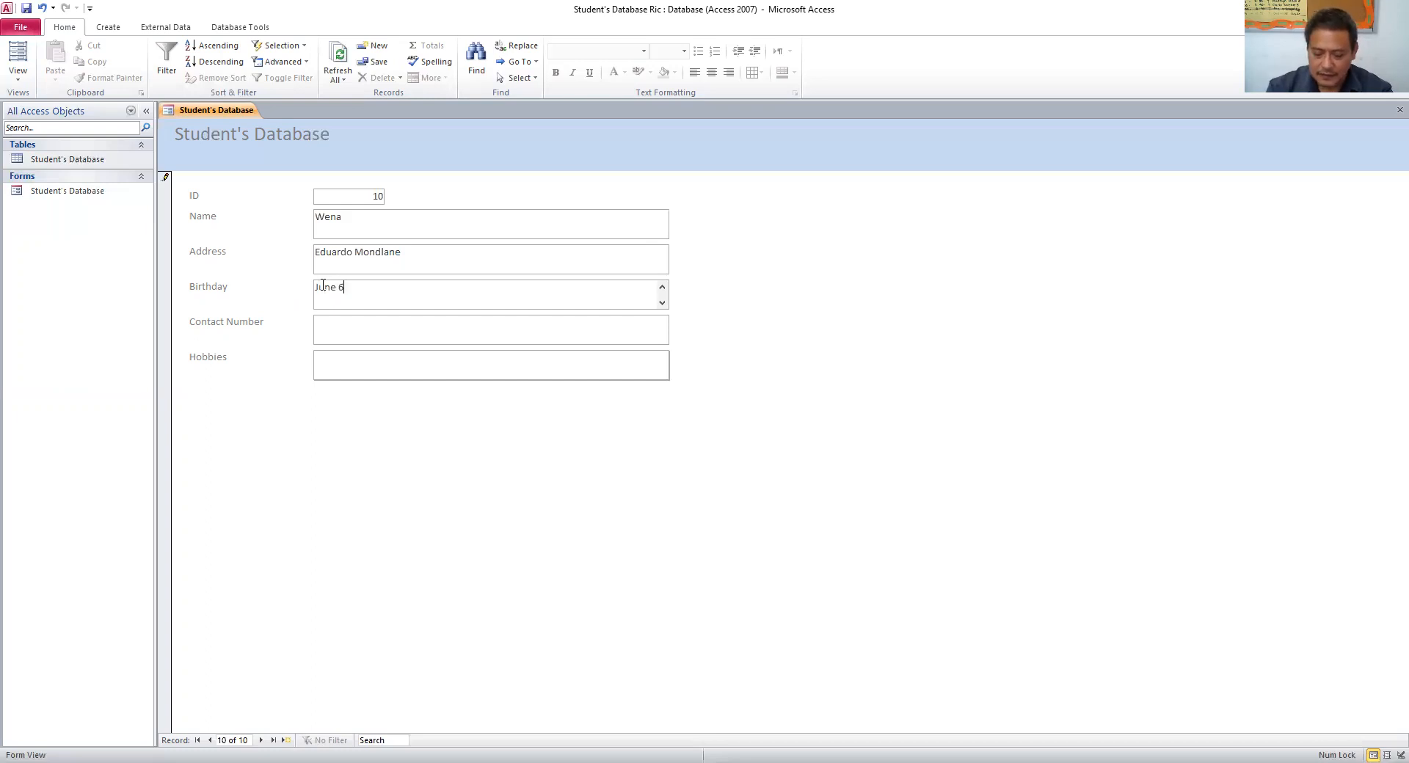
text(6, 20)
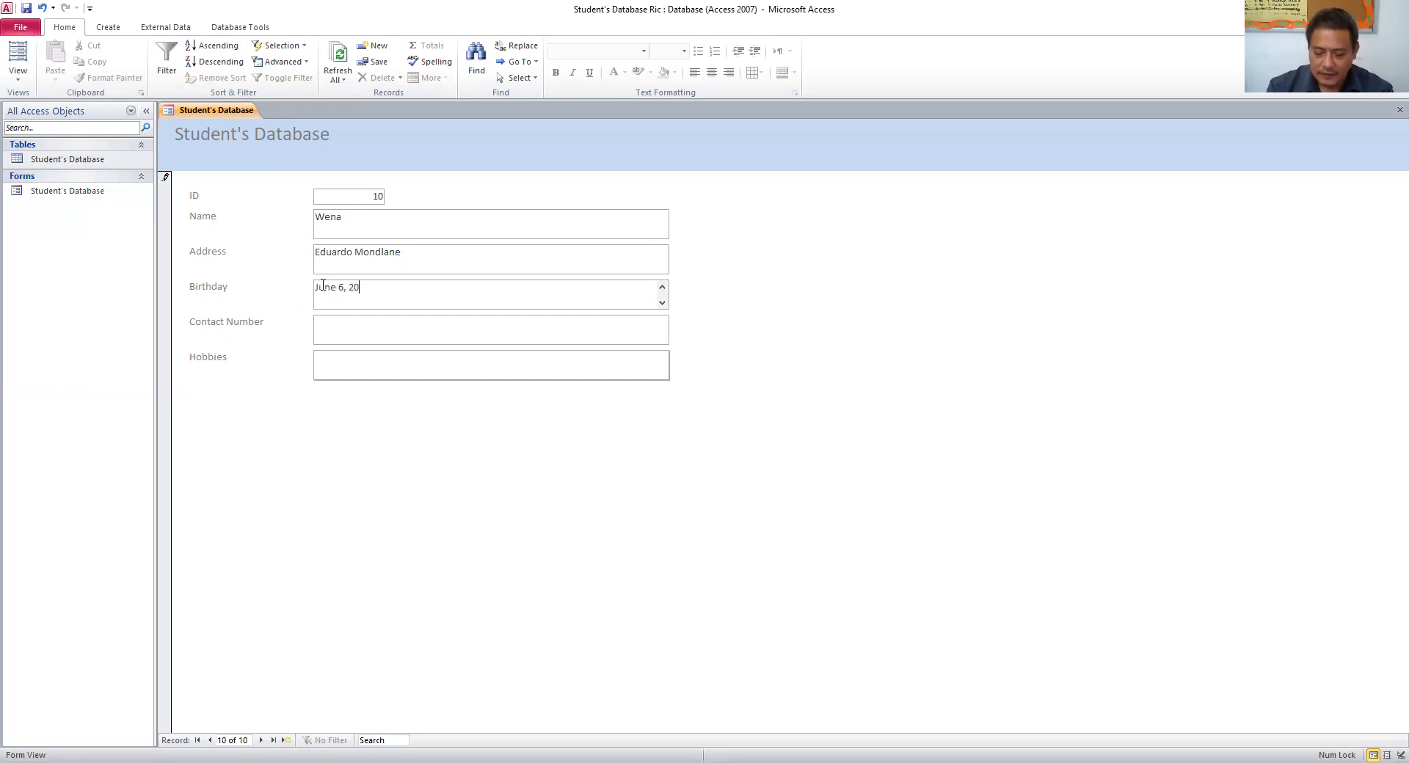
text(09)
click(379, 333)
text(84566326)
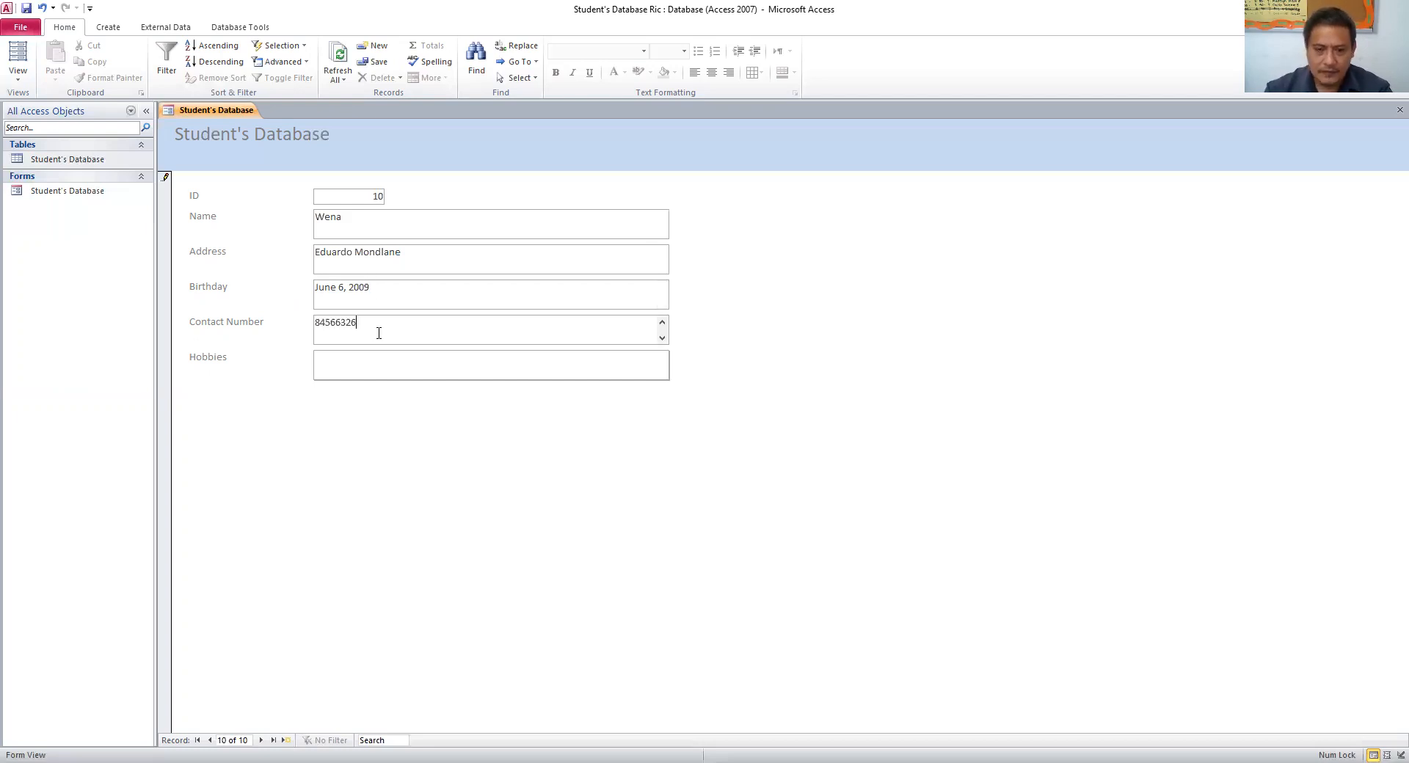
click(369, 373)
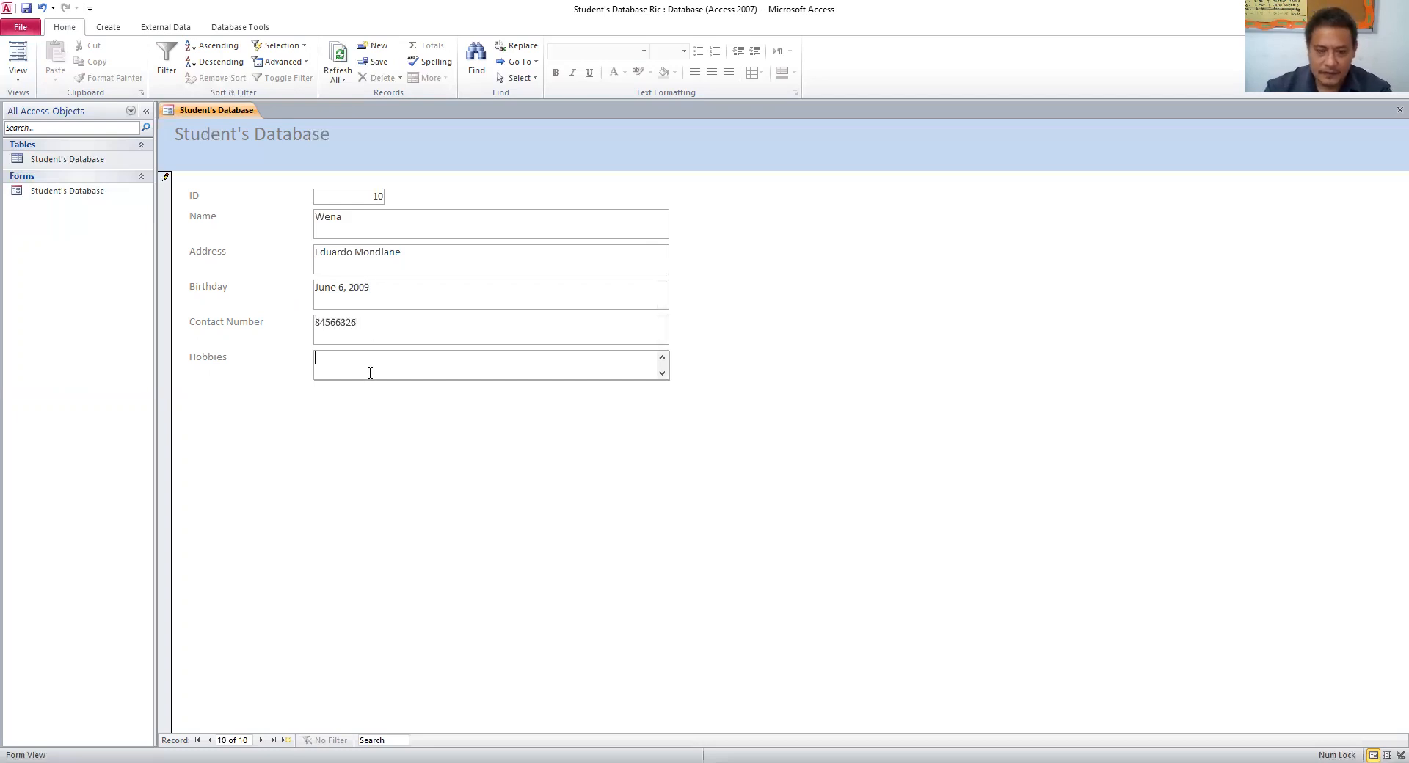
text(football,)
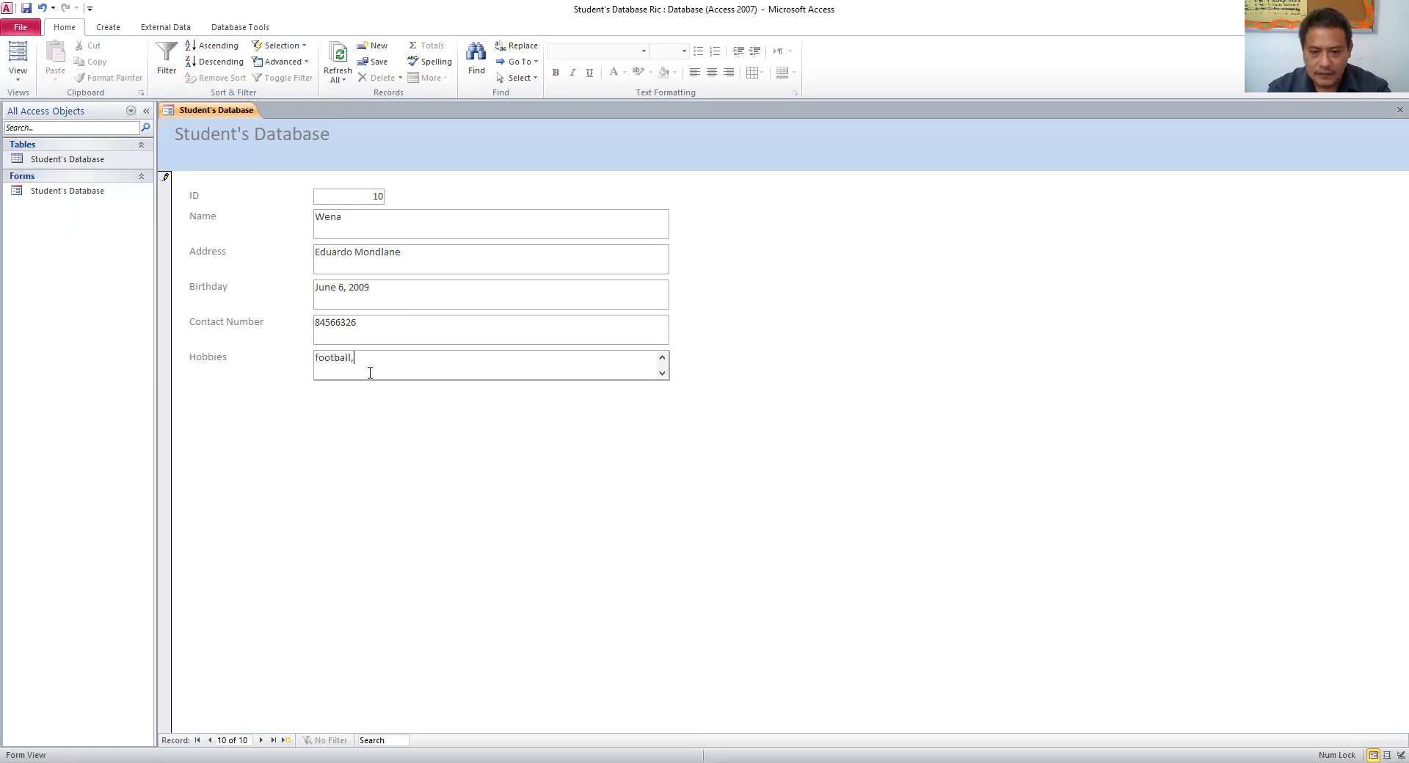
text( dancing, si)
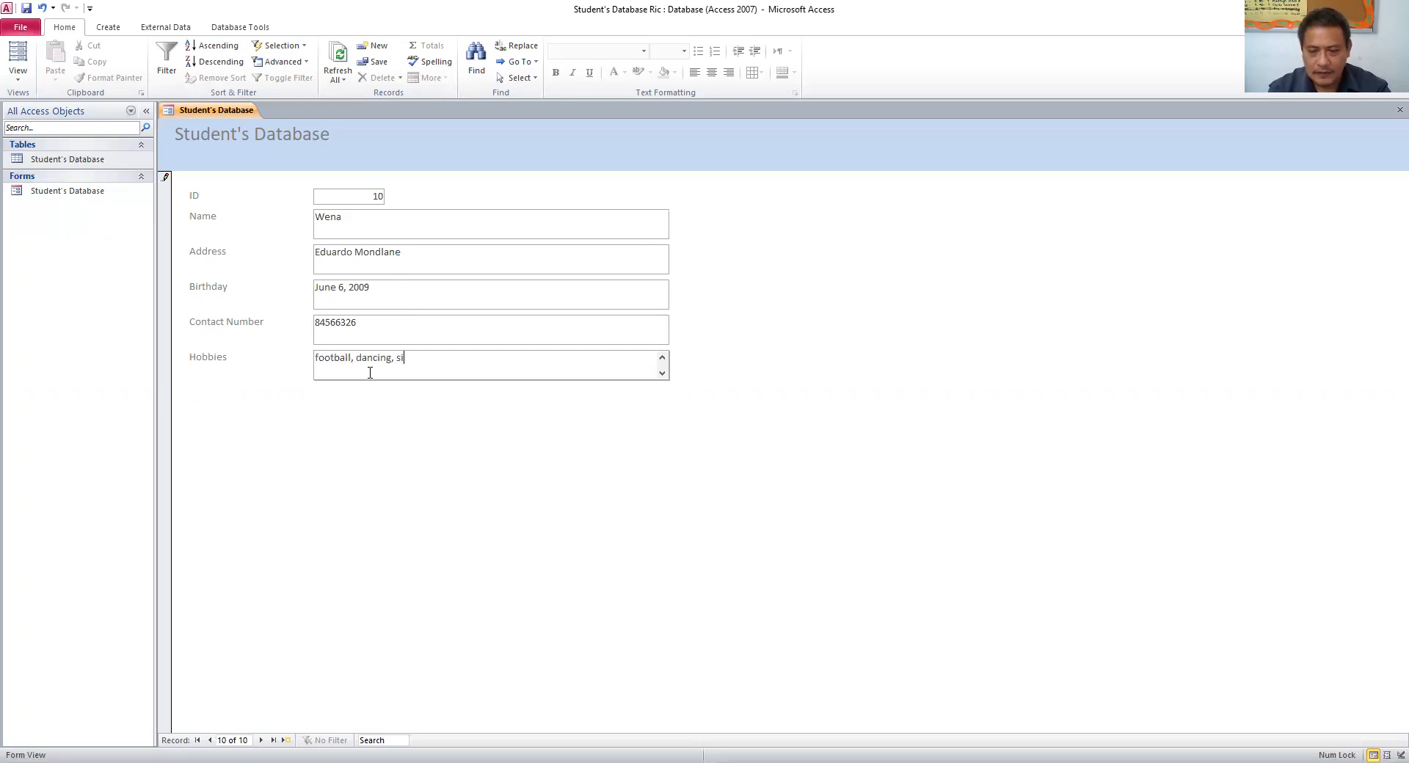
text(nging)
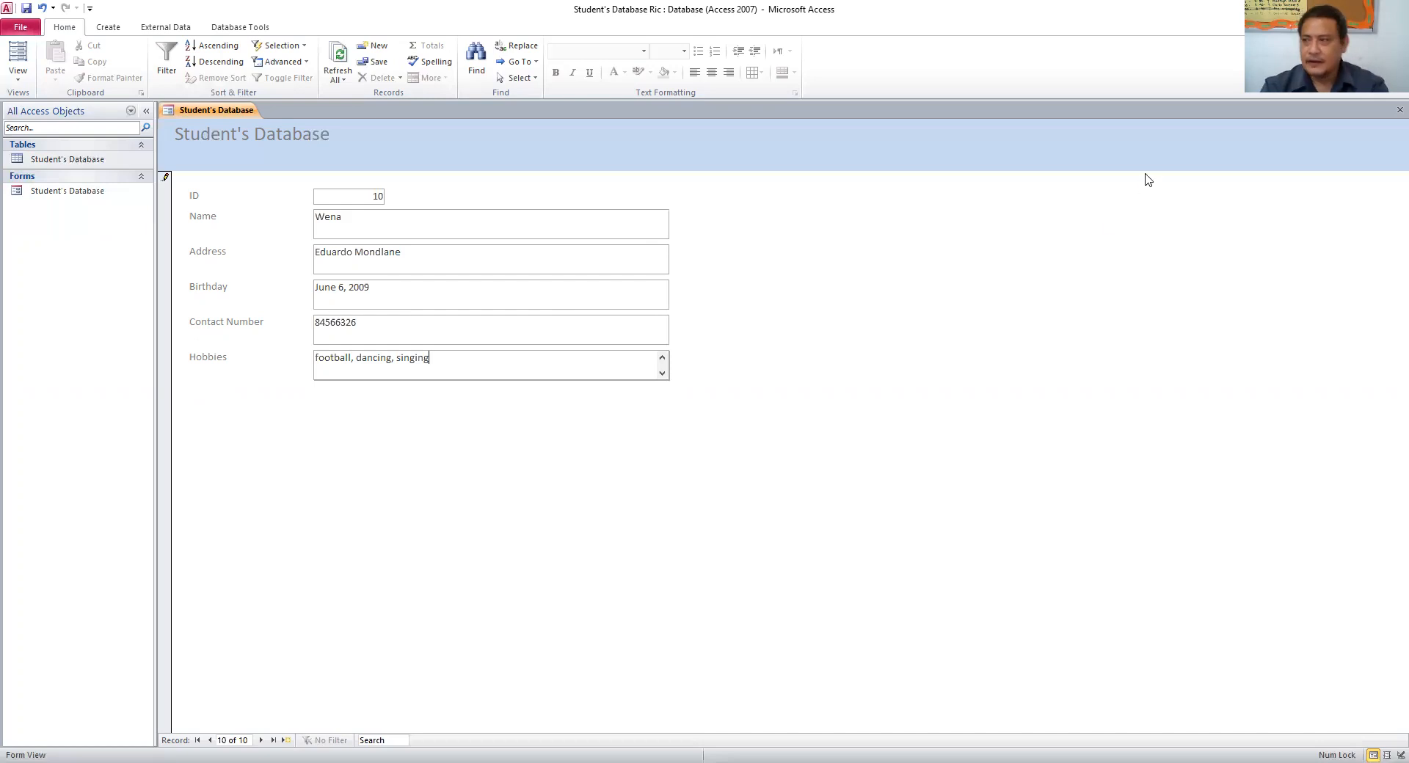
click(1398, 111)
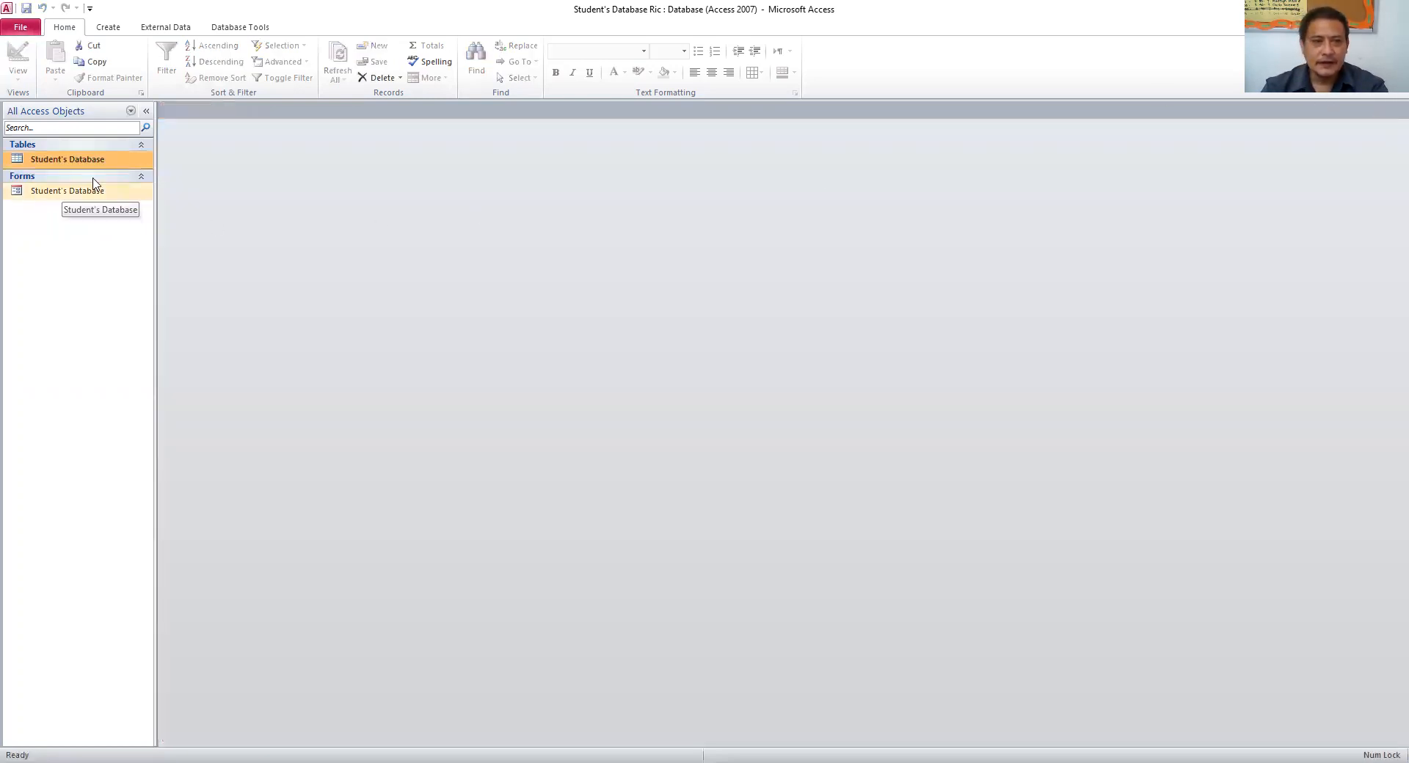
- Build a Report Wizard report with all six student fields and switch it to Design View
click(114, 31)
click(539, 45)
click(681, 328)
click(845, 413)
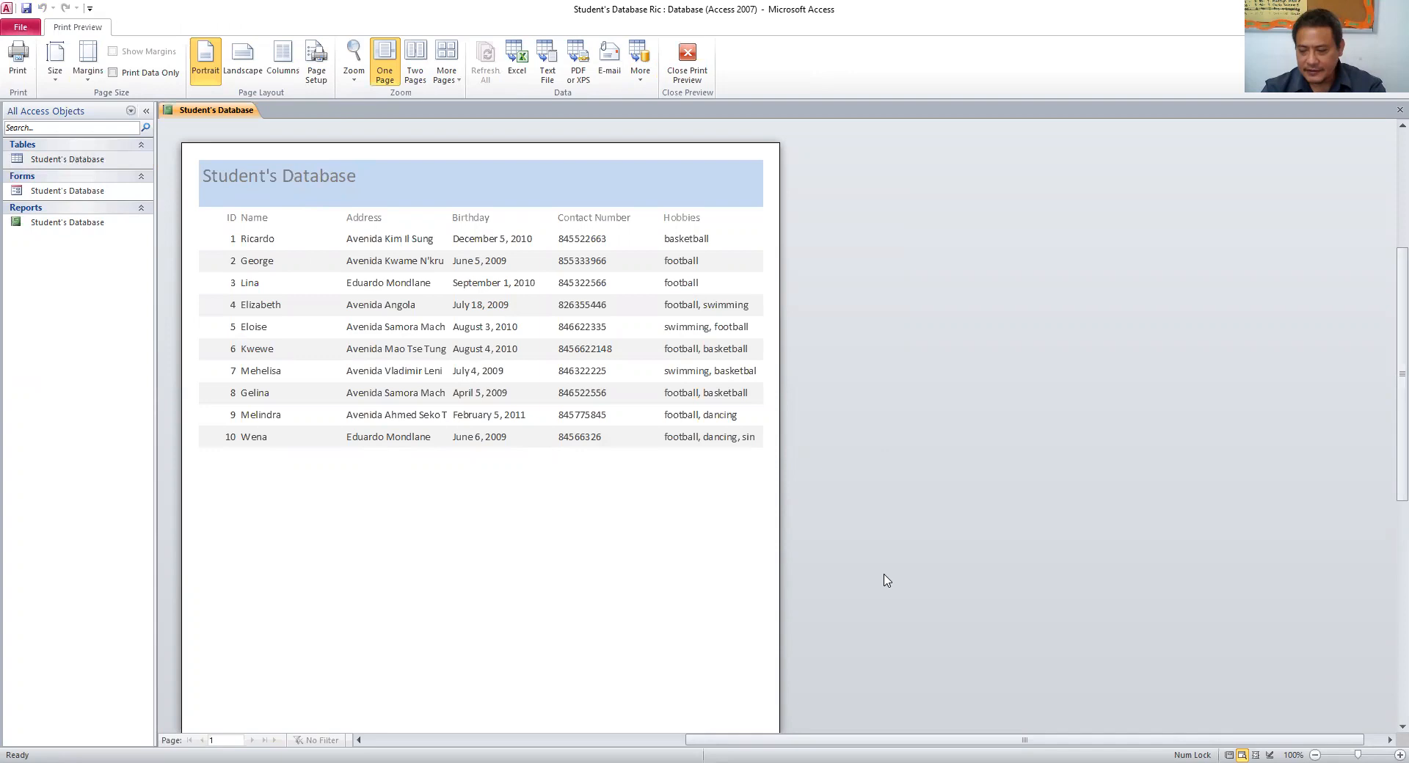
click(1269, 745)
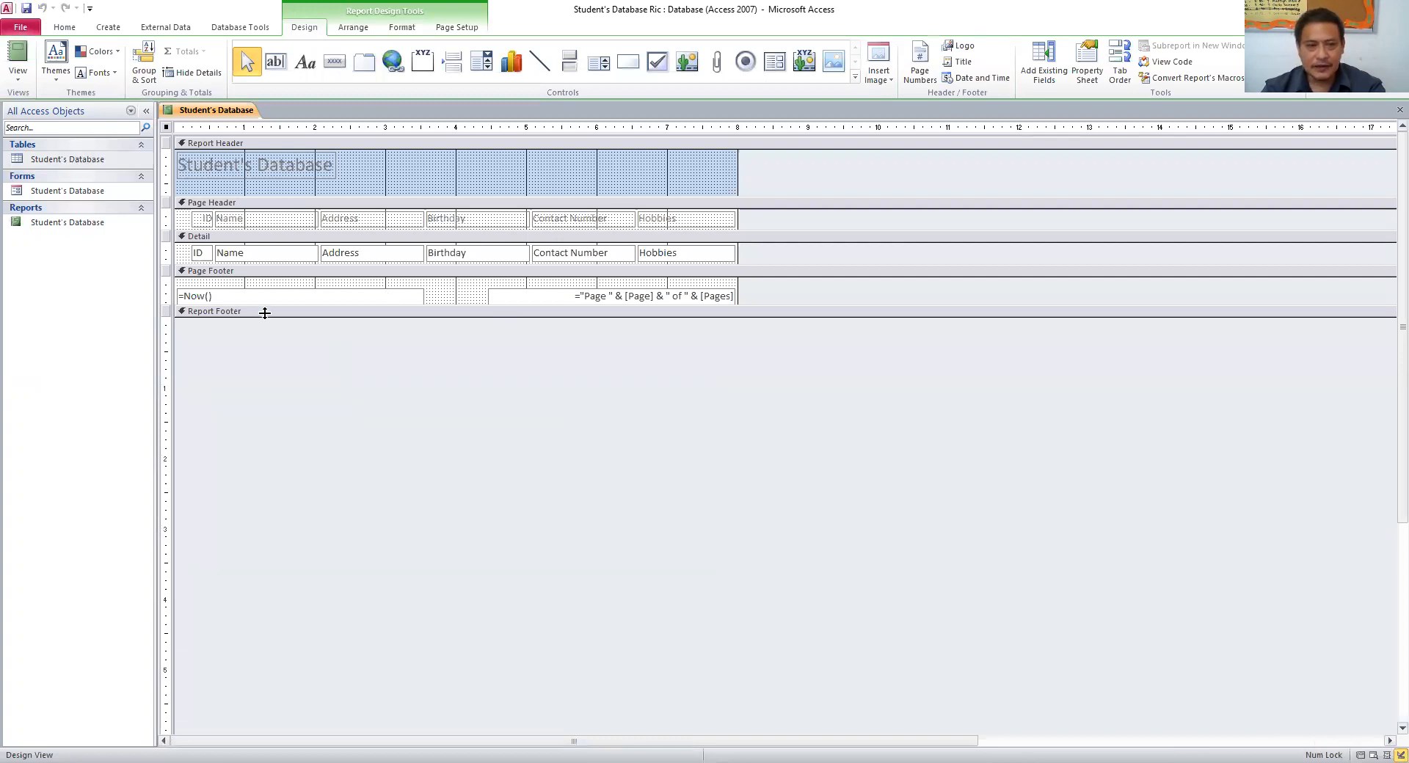
- Append 'of Grade 6 Harmony' to the report's header title in Design View
double_click(83, 224)
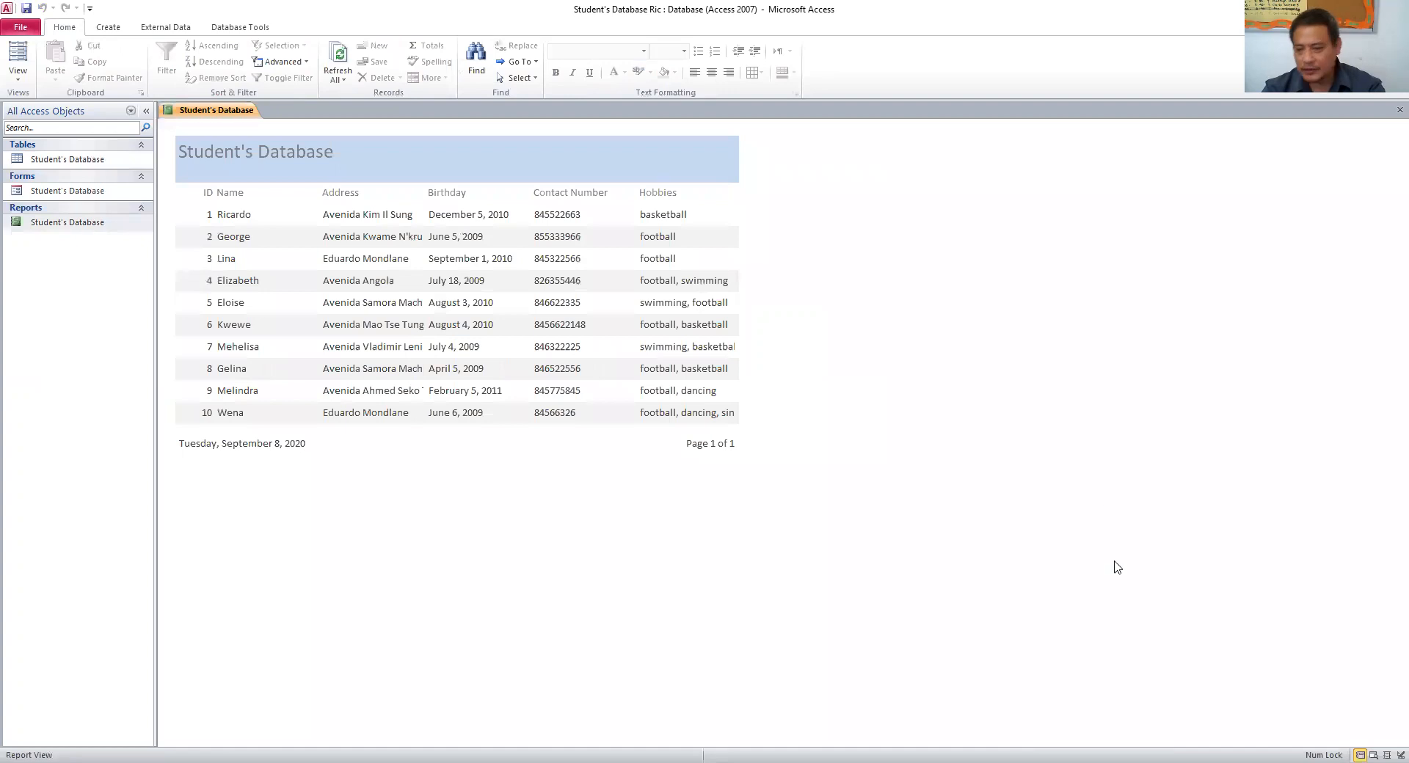
click(1399, 755)
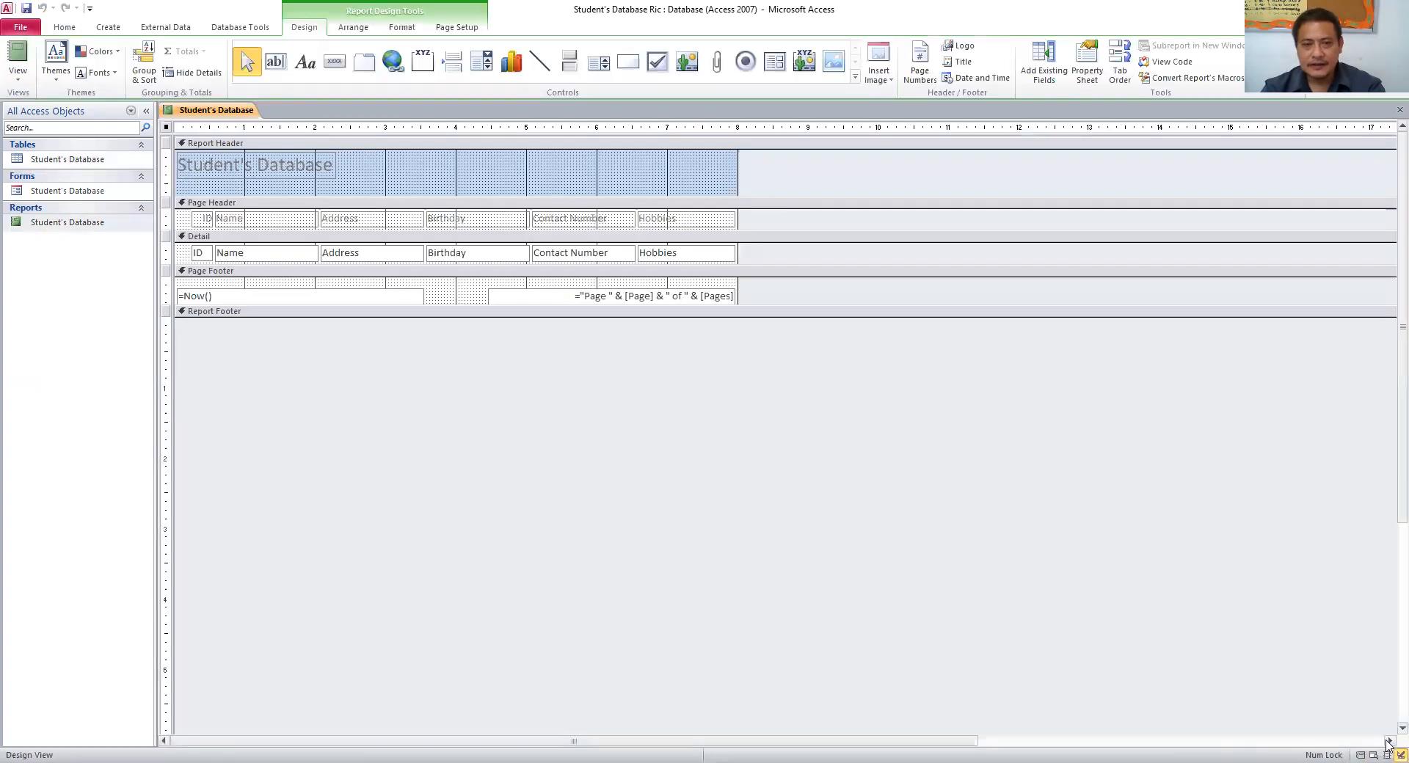
double_click(233, 172)
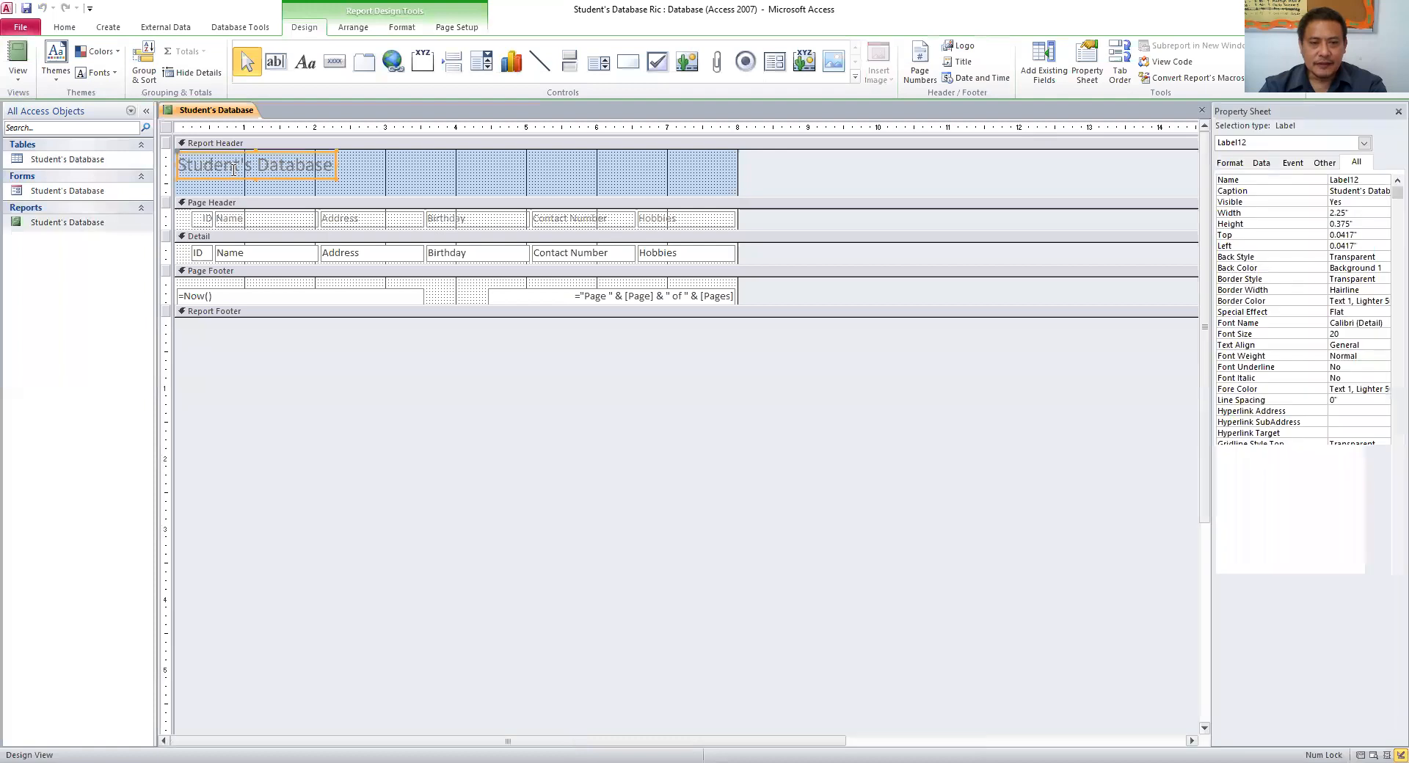
click(334, 170)
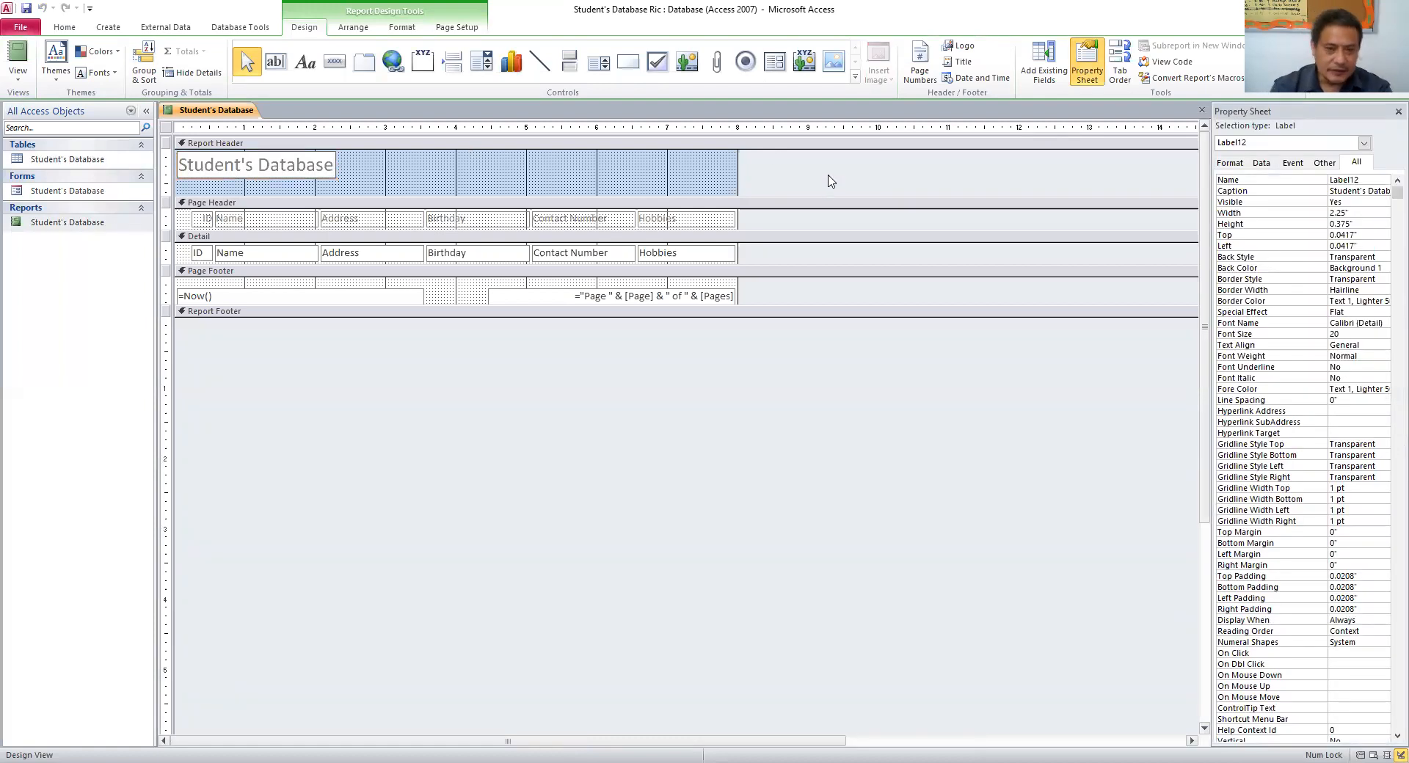
text(of)
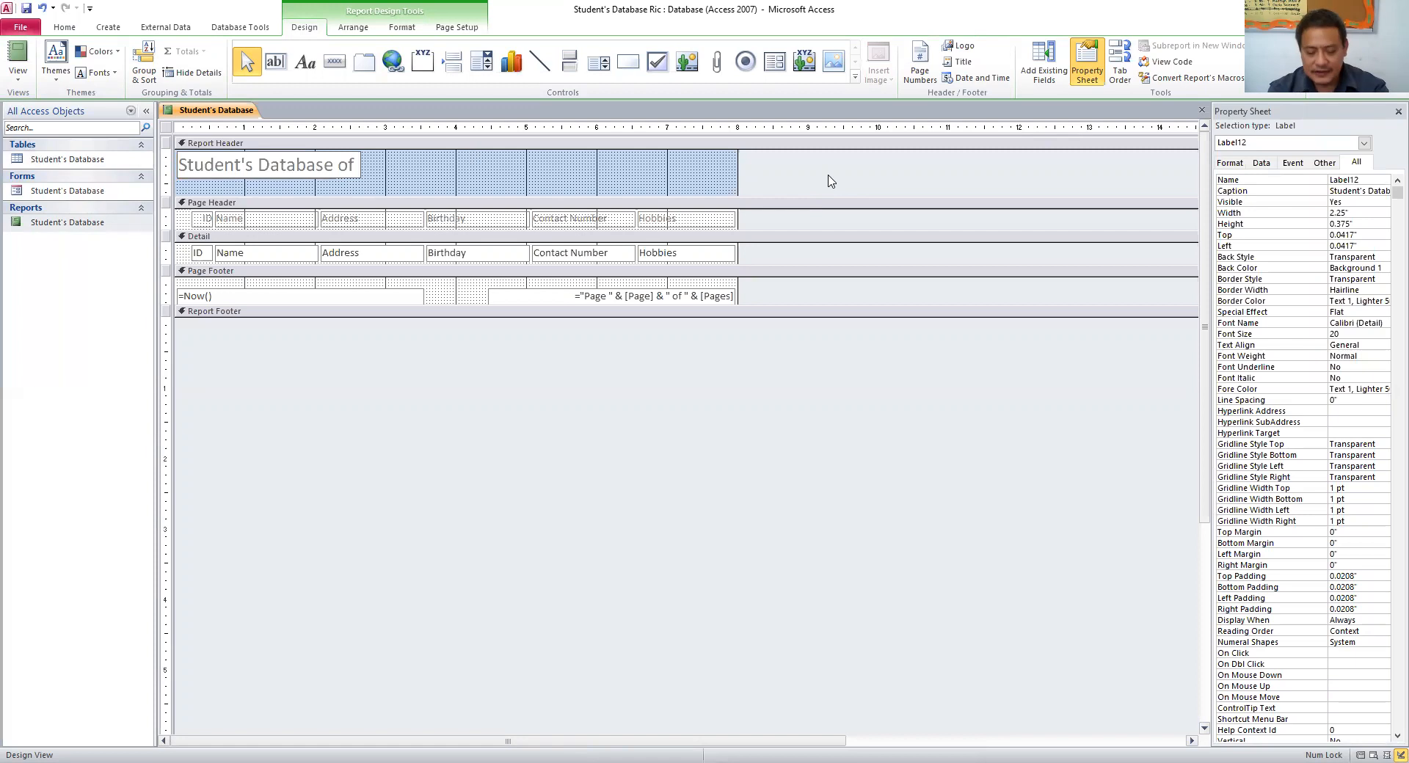
text( Grade 6 Harmony)
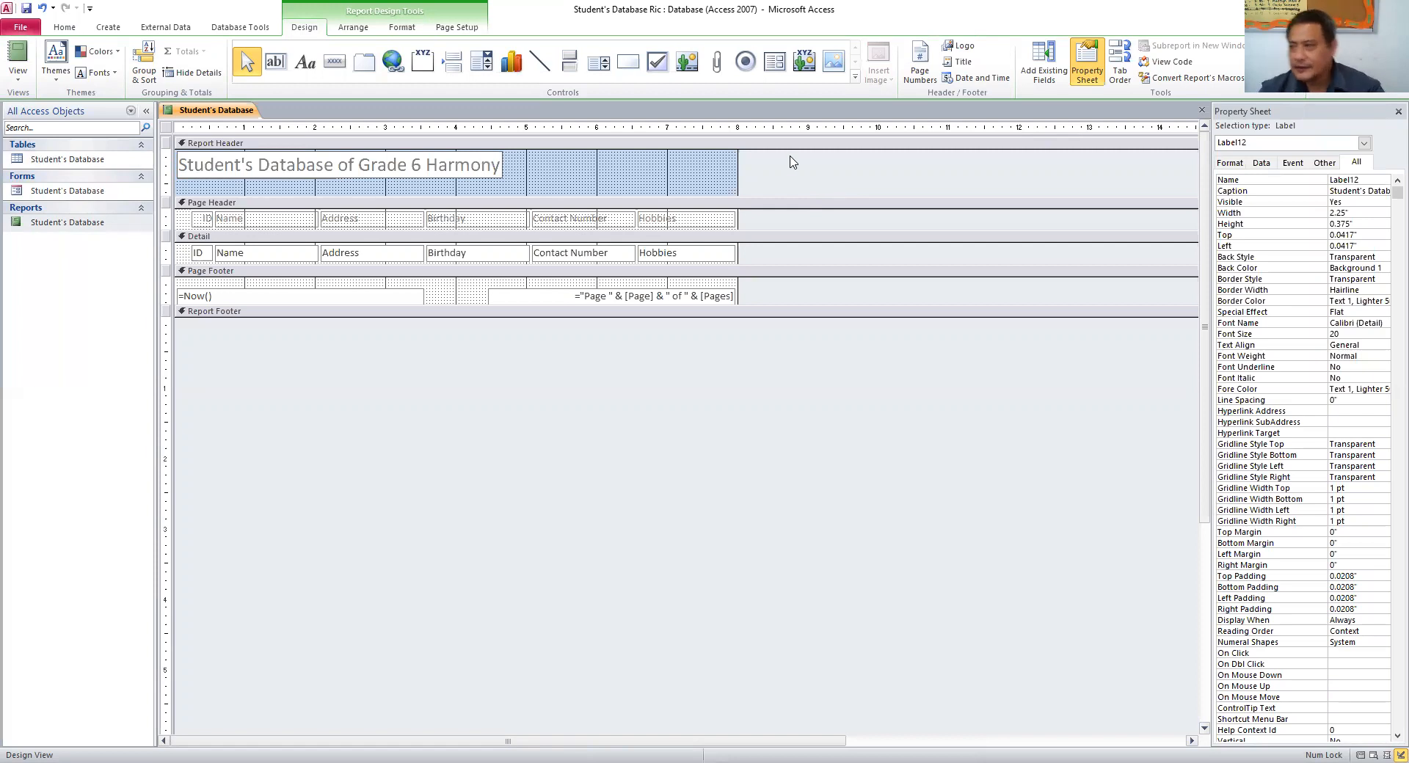
click(1201, 110)
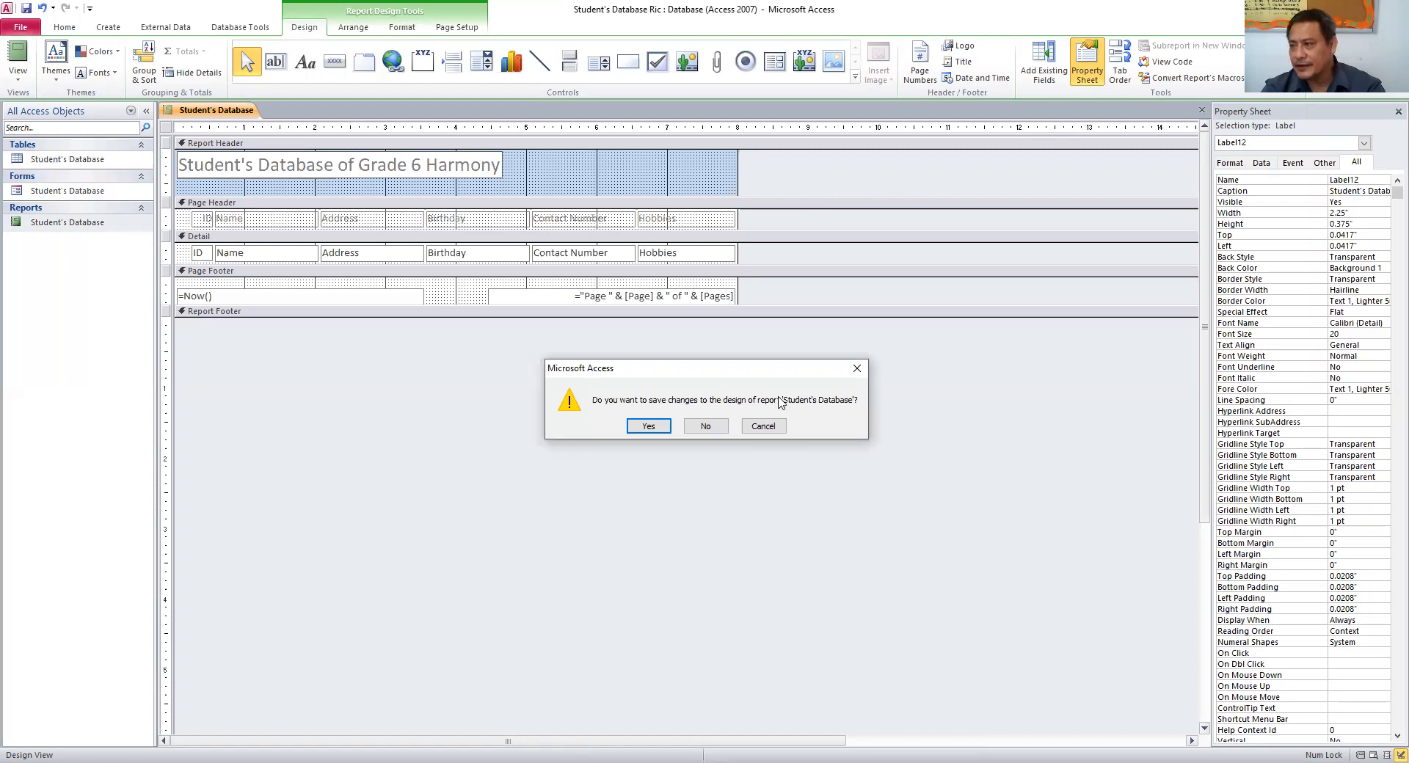
- Save the report design changes and reopen the report from the Navigation Pane
click(1397, 112)
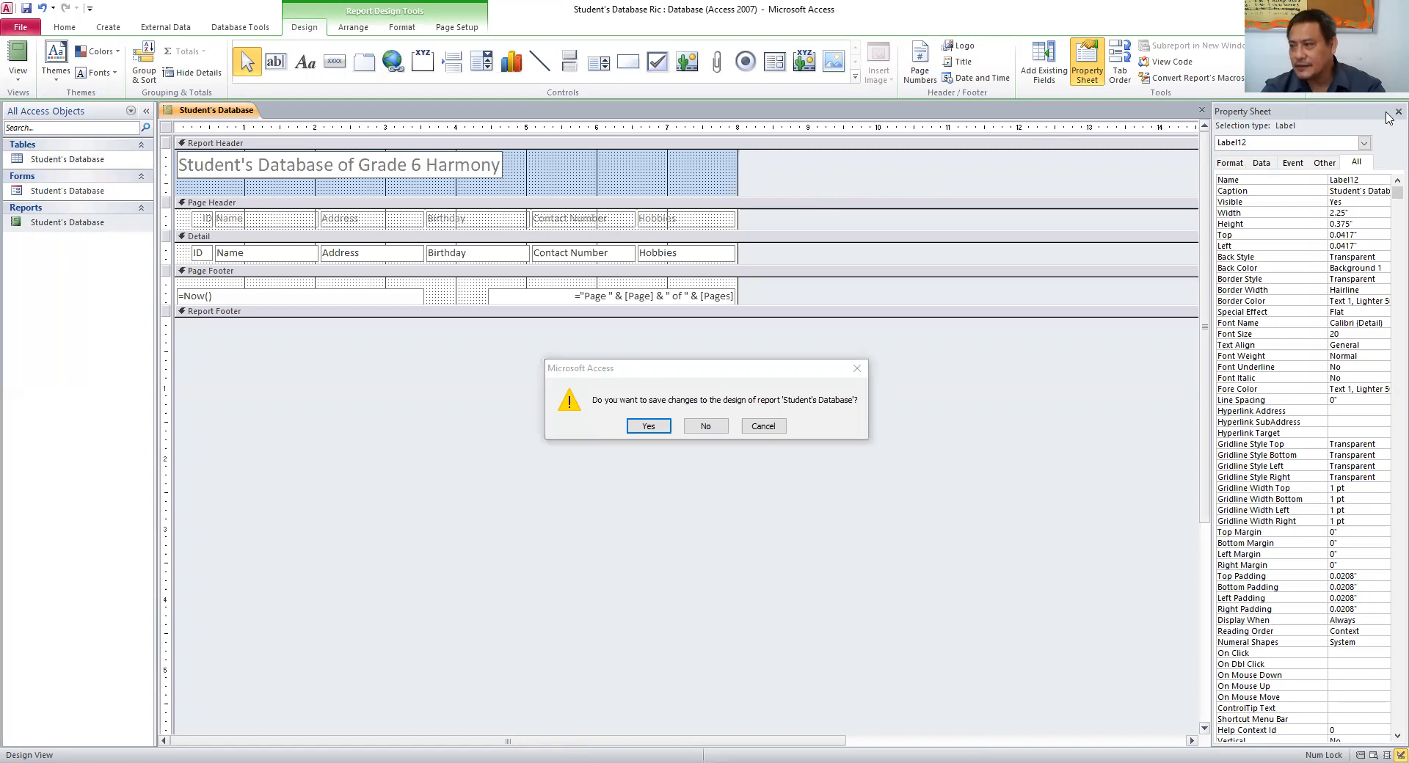
click(770, 427)
click(1388, 114)
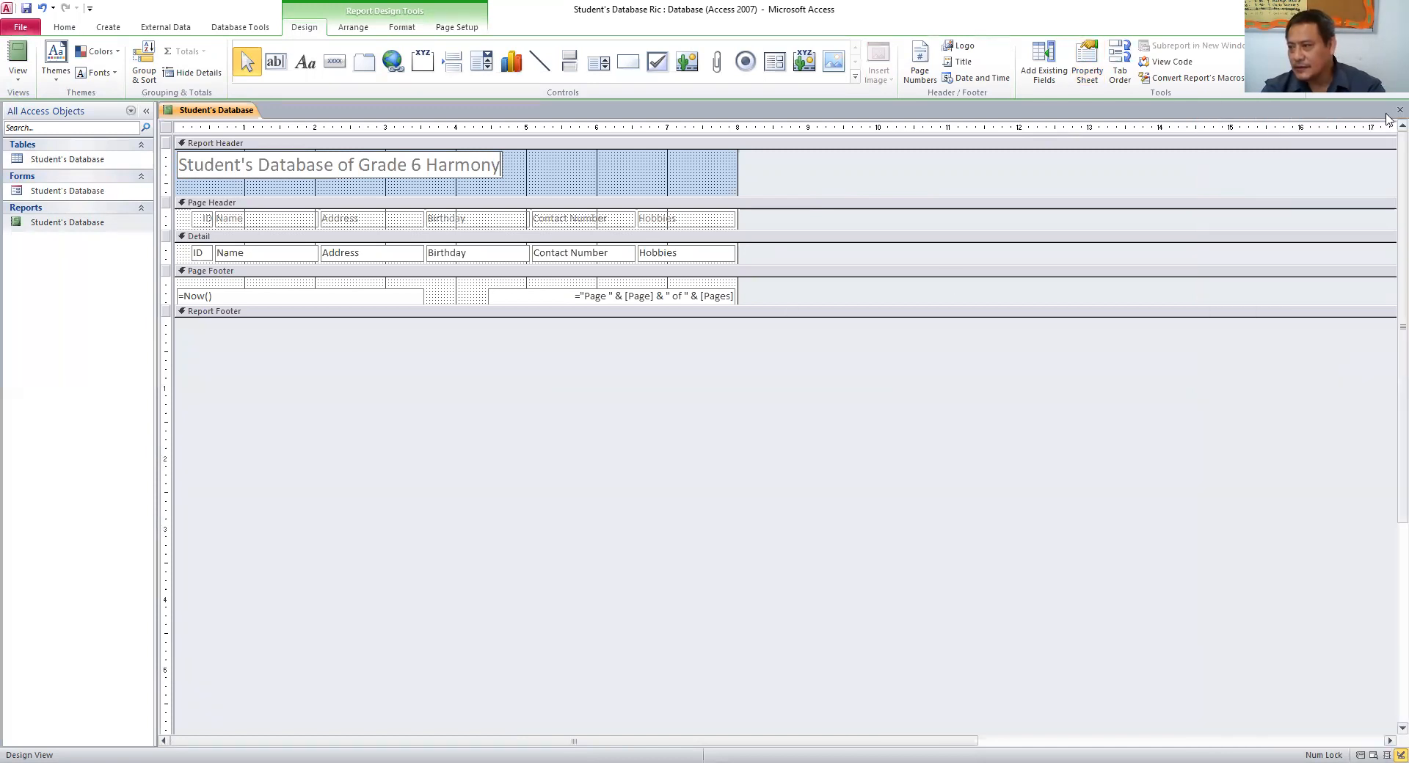
click(1398, 111)
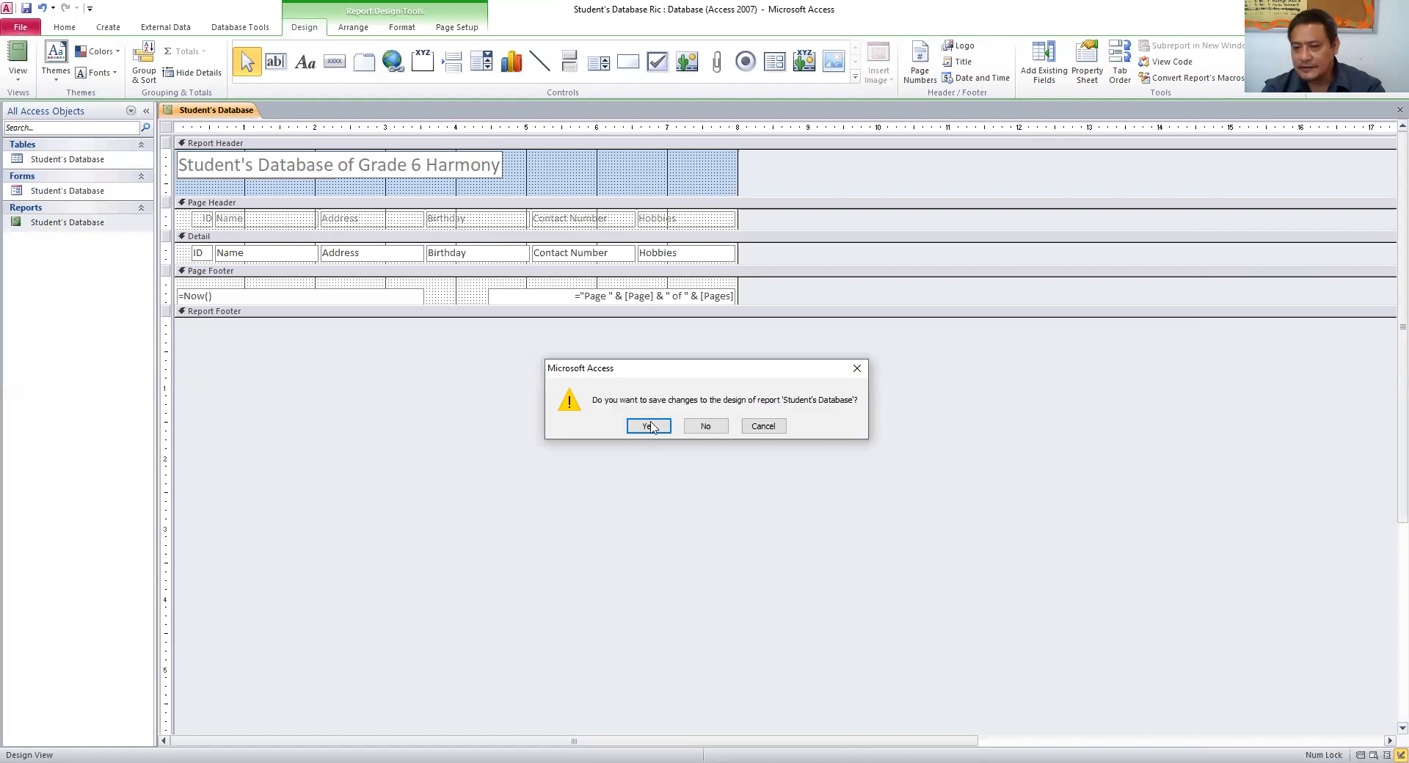
click(649, 426)
double_click(67, 222)
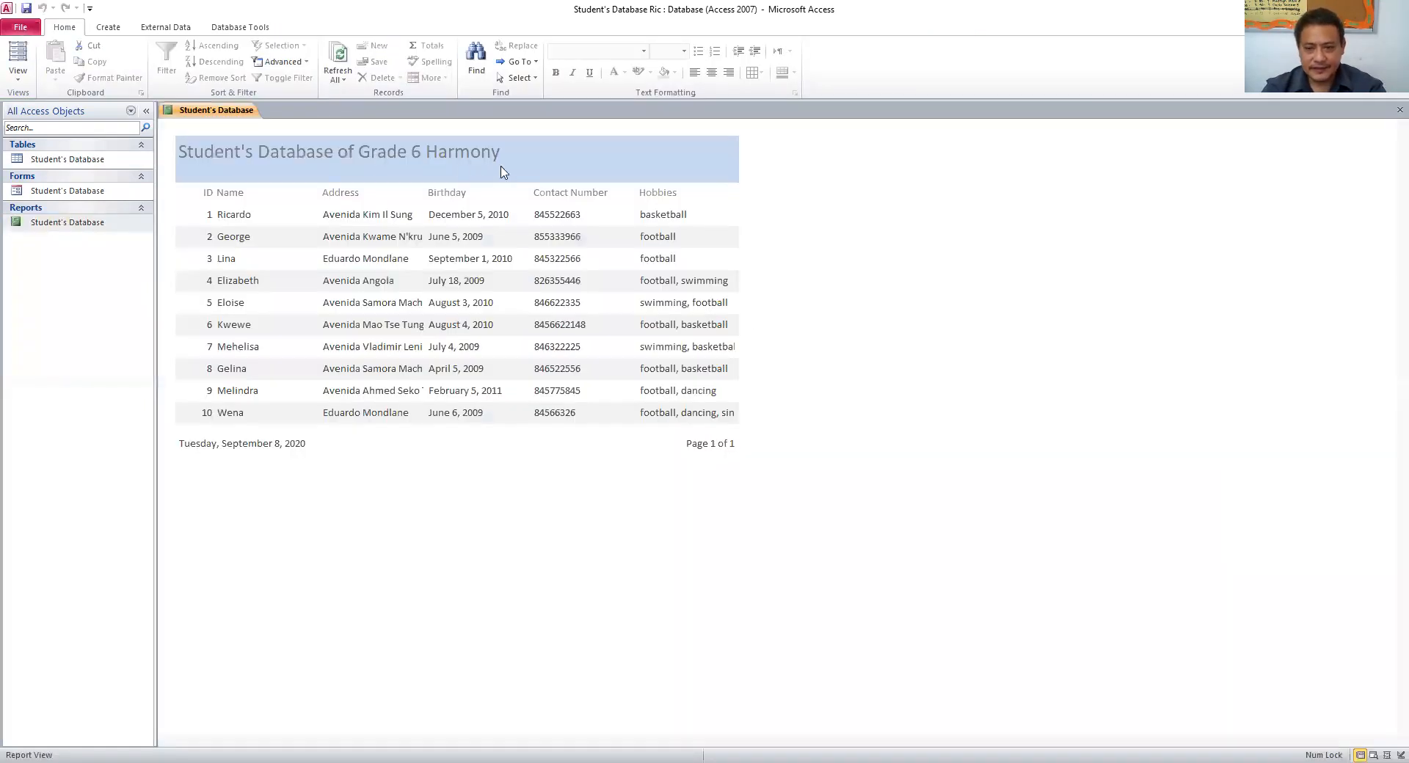